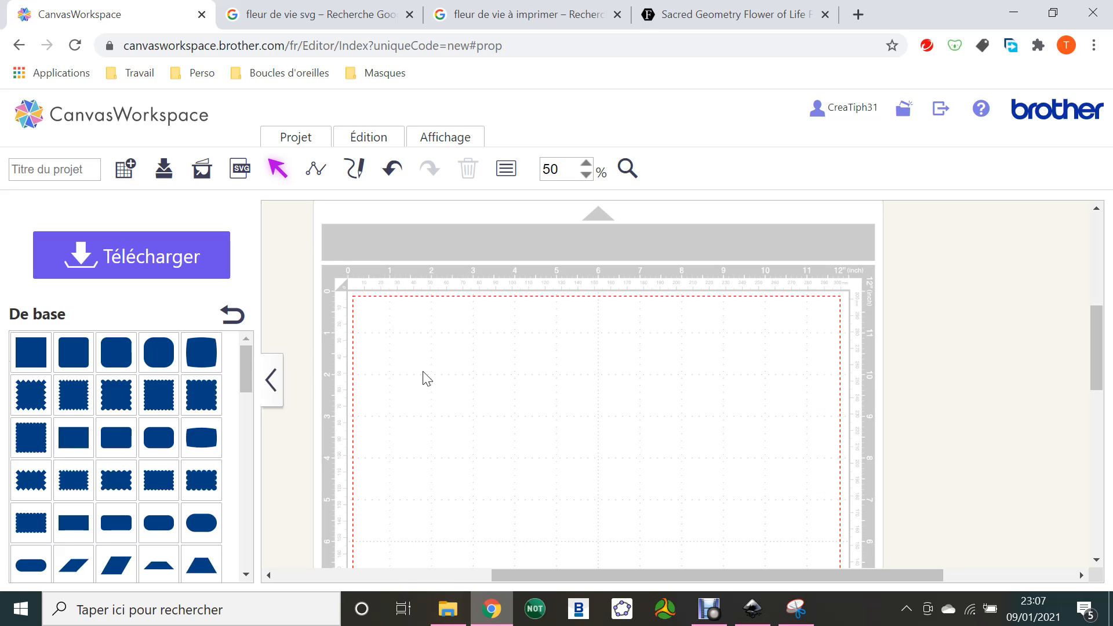
Step: Capture the enlarged black-and-white flower of life from the "fleur de vie à imprimer" image results with the Snipping Tool
left_click(324, 12)
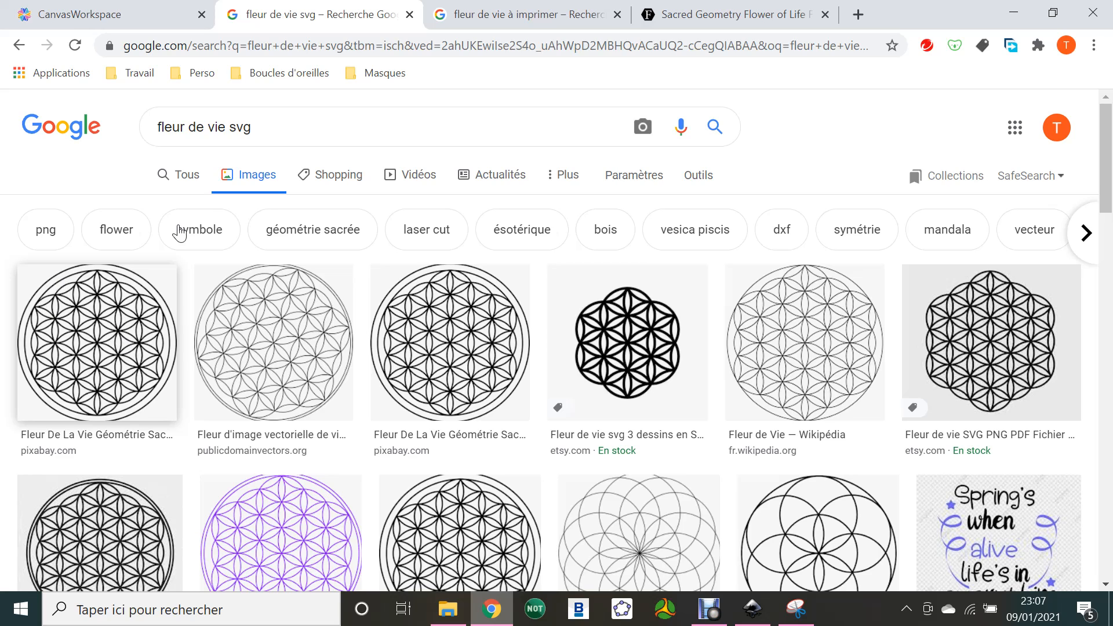
left_click(480, 20)
left_click(796, 609)
left_click(854, 233)
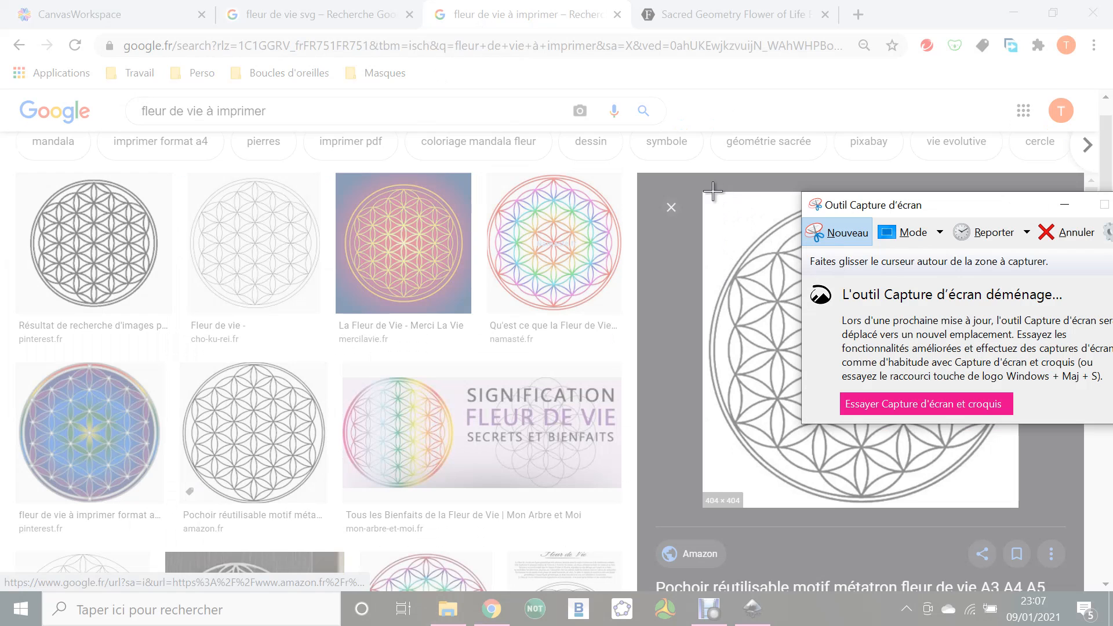
left_click_drag(702, 191, 1020, 507)
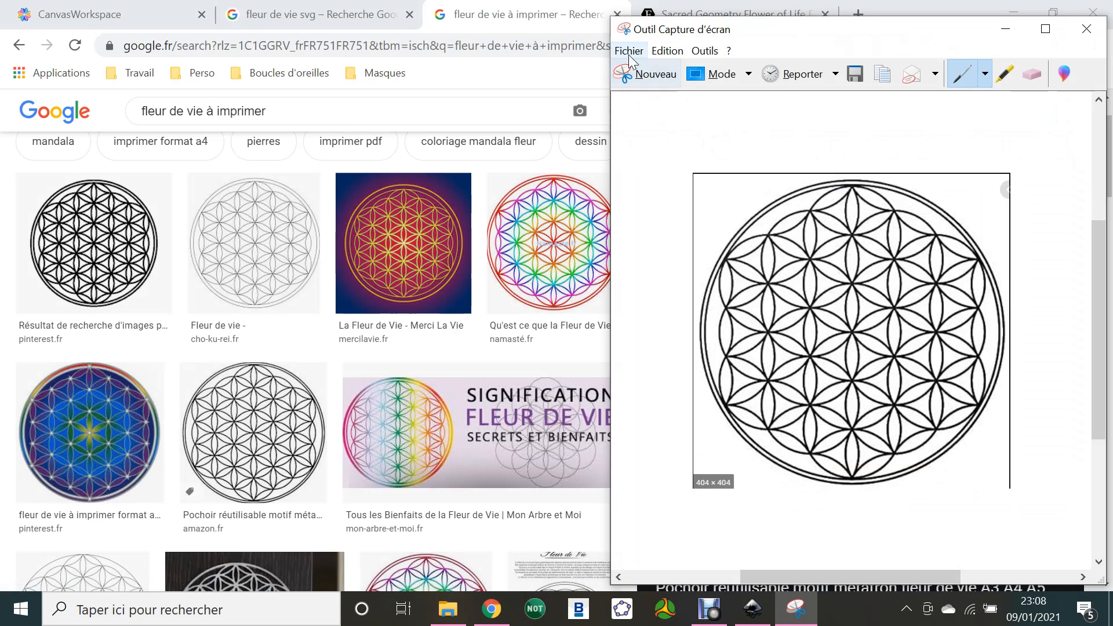
Step: Save the screen capture as a JPEG named "fleur de vie" in the Downloads folder
left_click(628, 52)
left_click(653, 93)
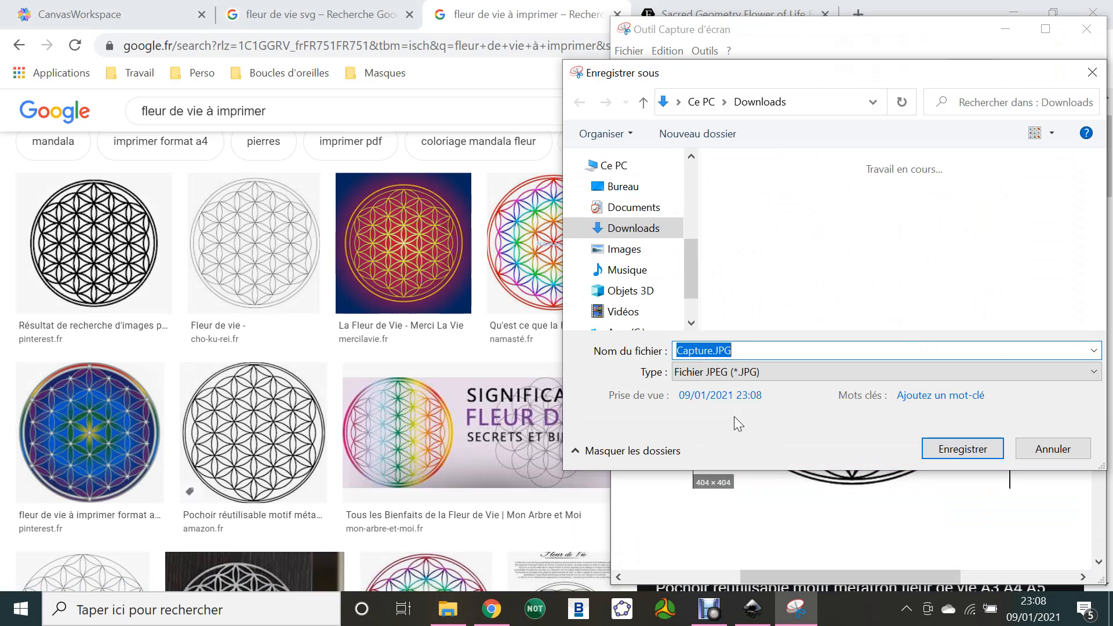
type("fleur de vie")
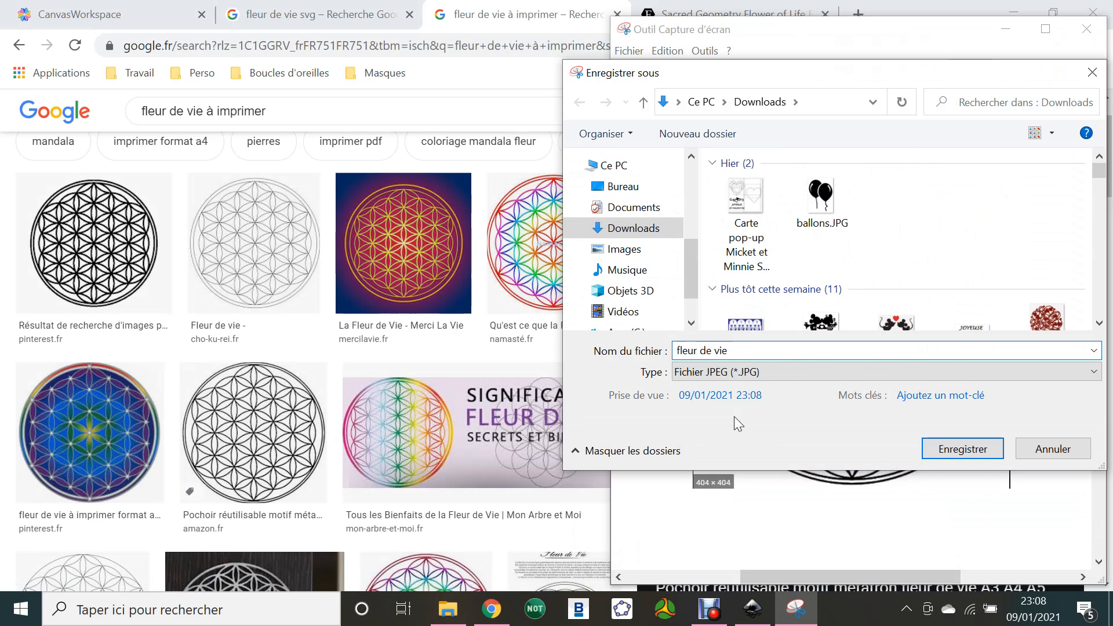
key("Return")
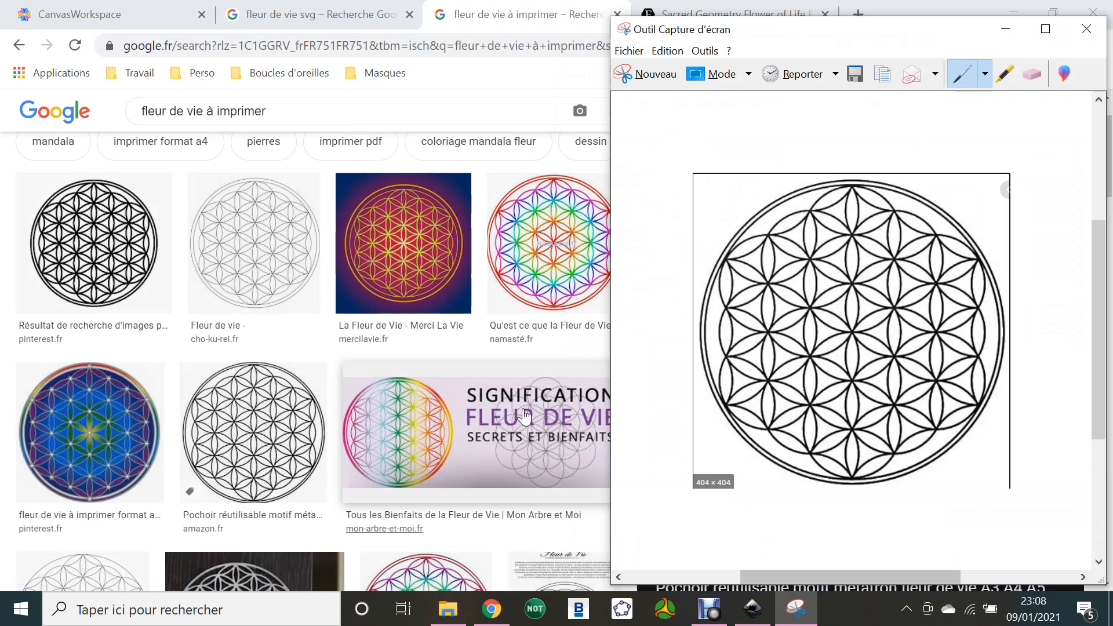
Step: Switch to Inkscape and import fleur de vie.JPG as an embedded image with file-derived resolution and smooth rendering
left_click(753, 609)
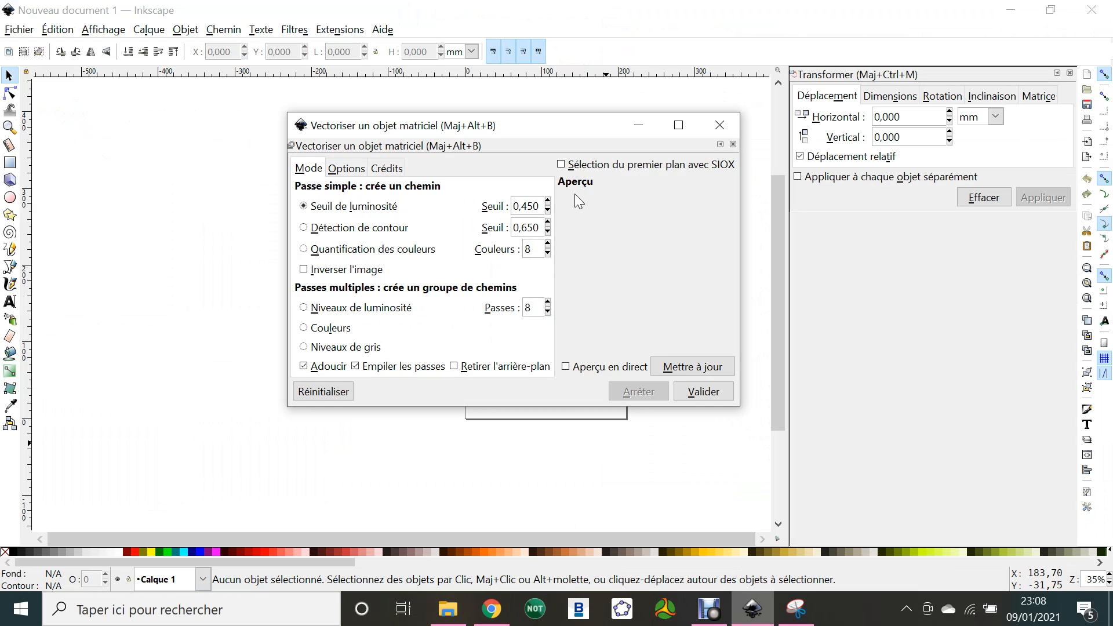
left_click_drag(436, 129, 522, 127)
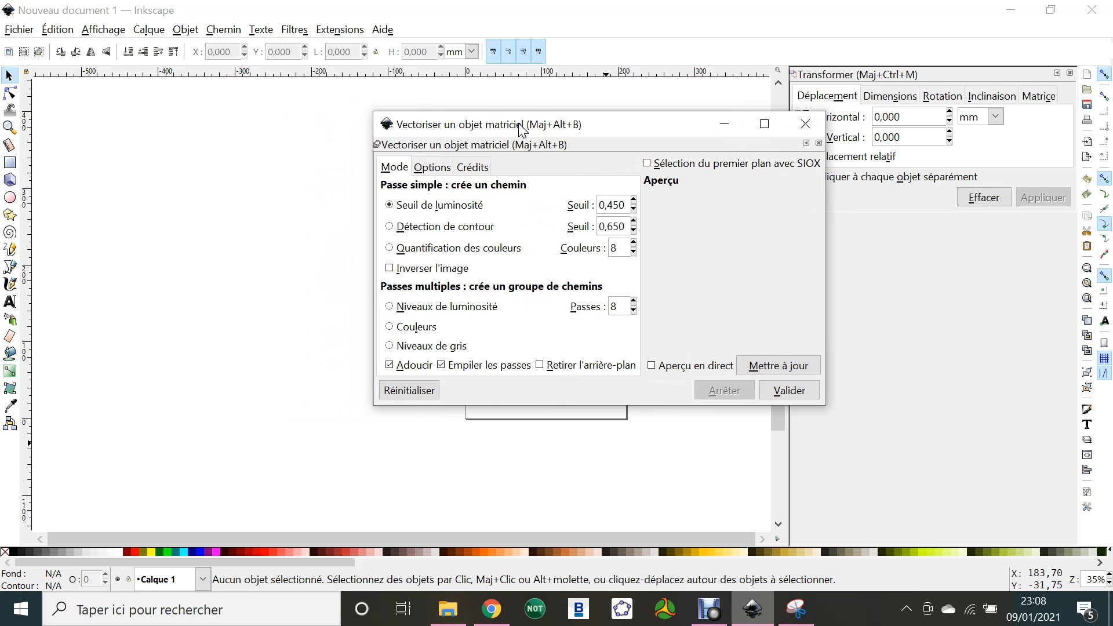
left_click(22, 30)
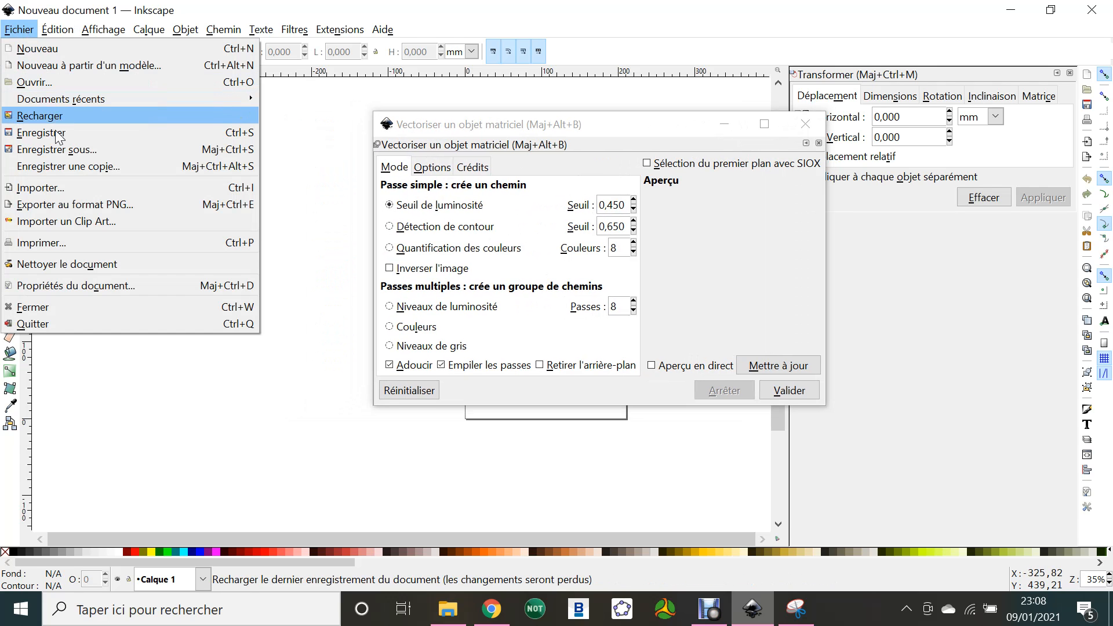
left_click(44, 186)
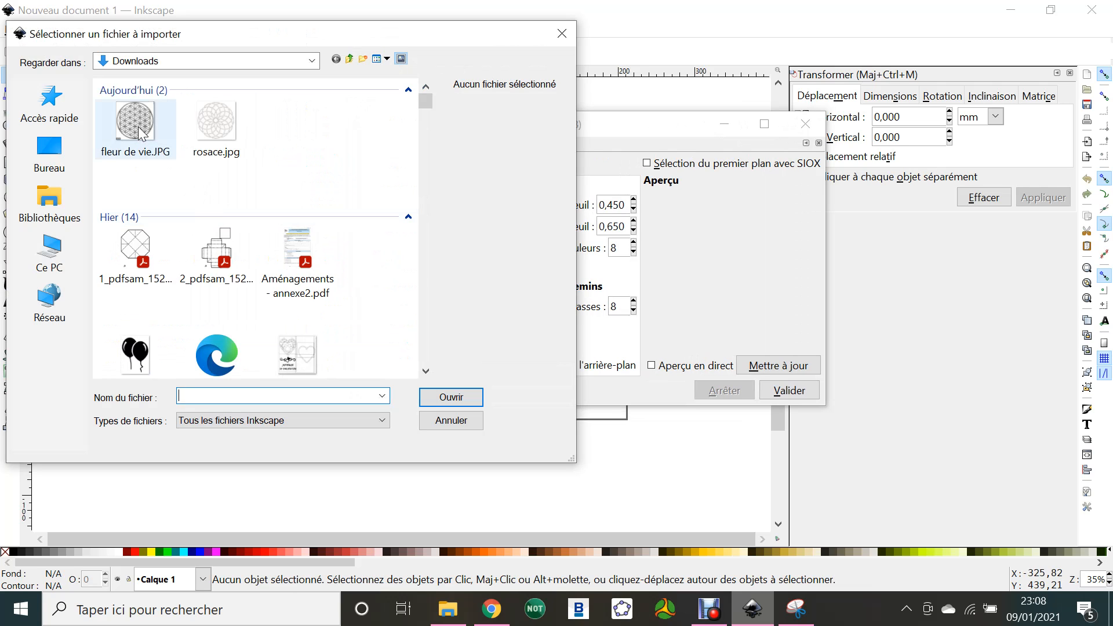
double_click(139, 127)
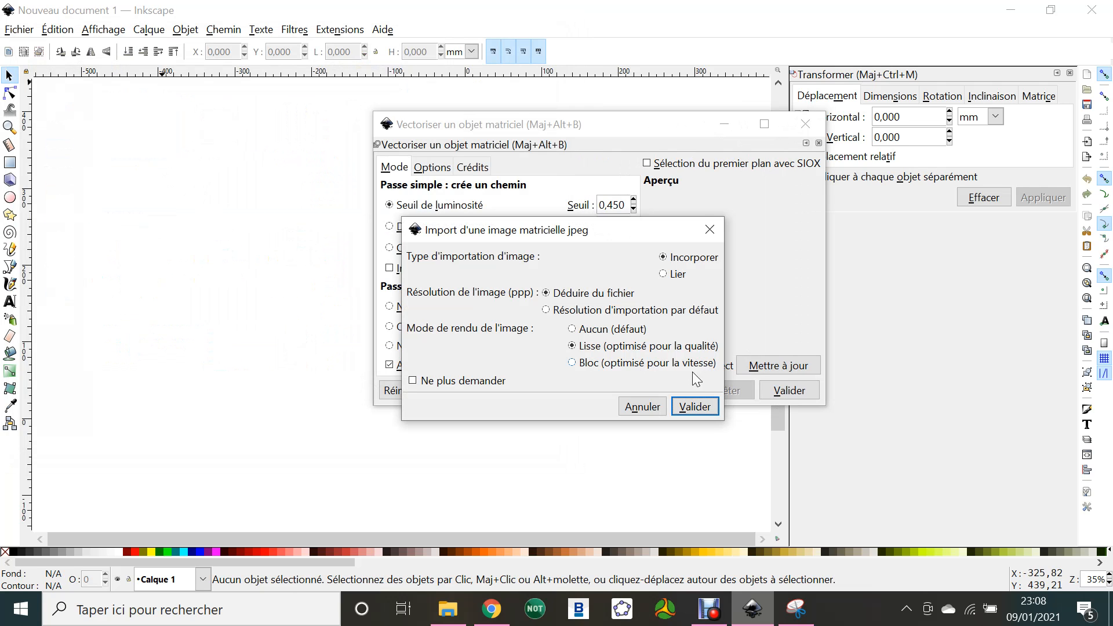
left_click(693, 410)
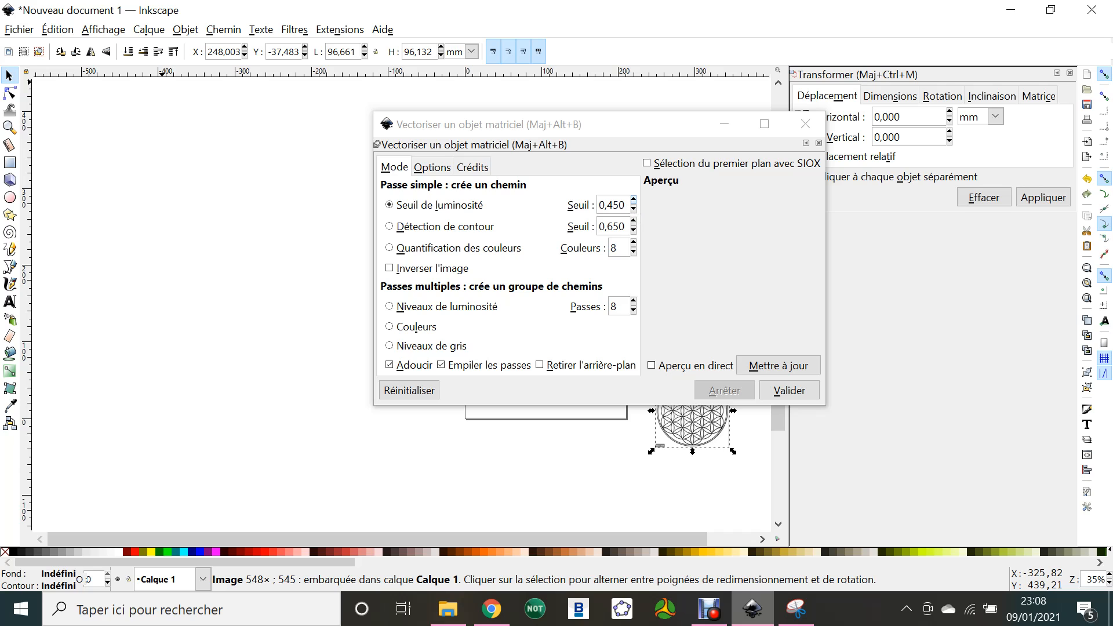
Step: Scale the imported image proportionally to 500% and move it over the page
left_click_drag(663, 131, 292, 141)
left_click(896, 95)
left_click(857, 156)
type("5")
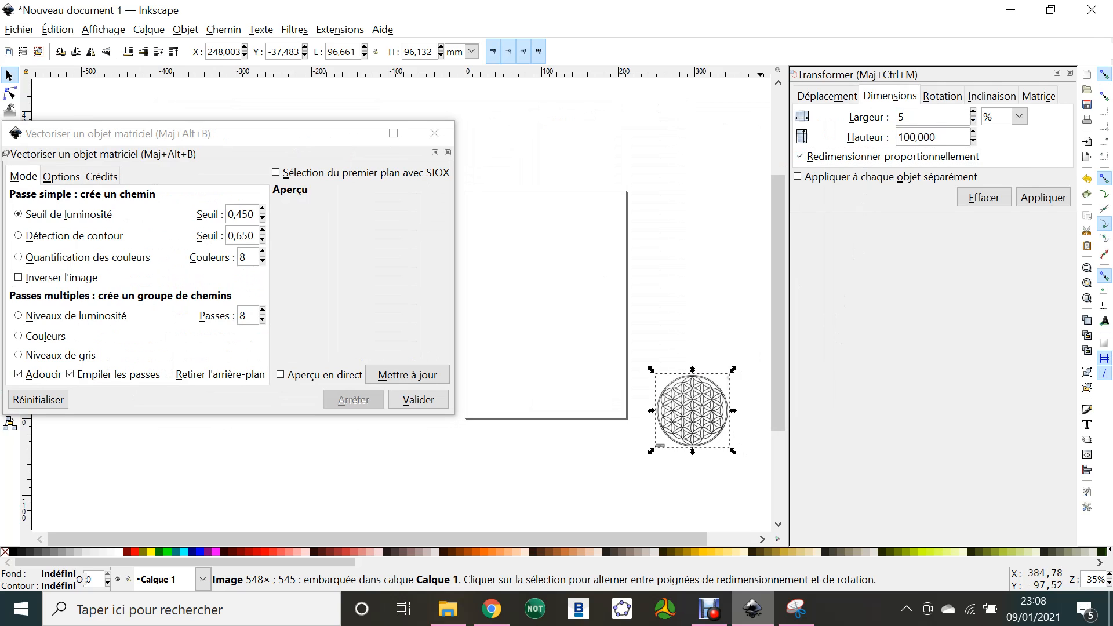
type("00")
left_click(1064, 202)
left_click_drag(662, 318, 607, 185)
Step: Trace the flower image into a vector path using a single brightness-cutoff scan with a threshold of 0.600
right_click(626, 232)
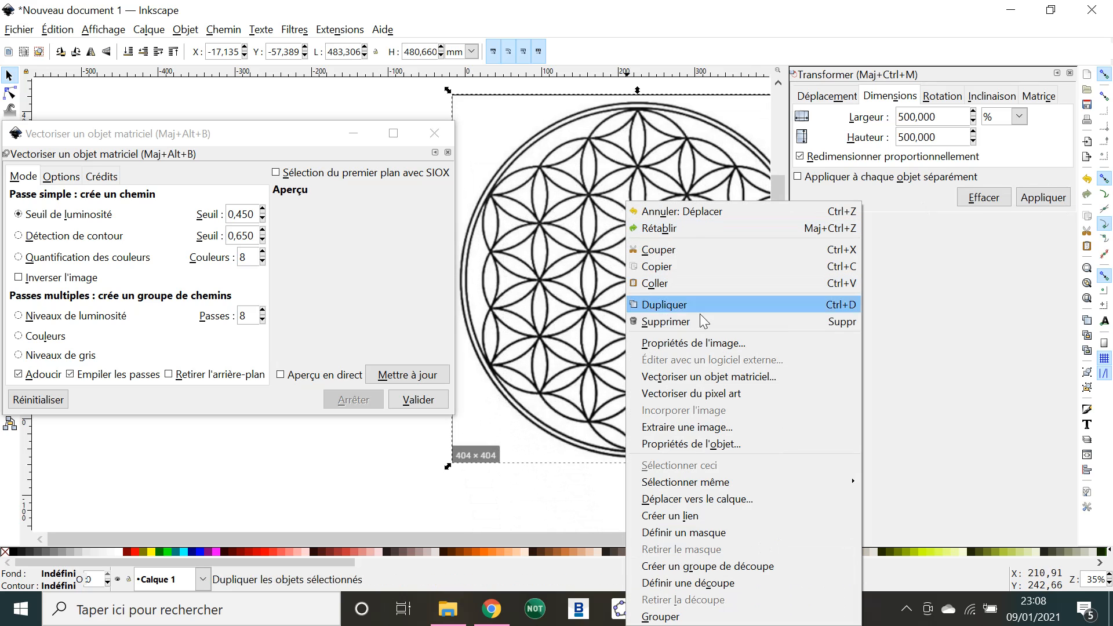
left_click(722, 377)
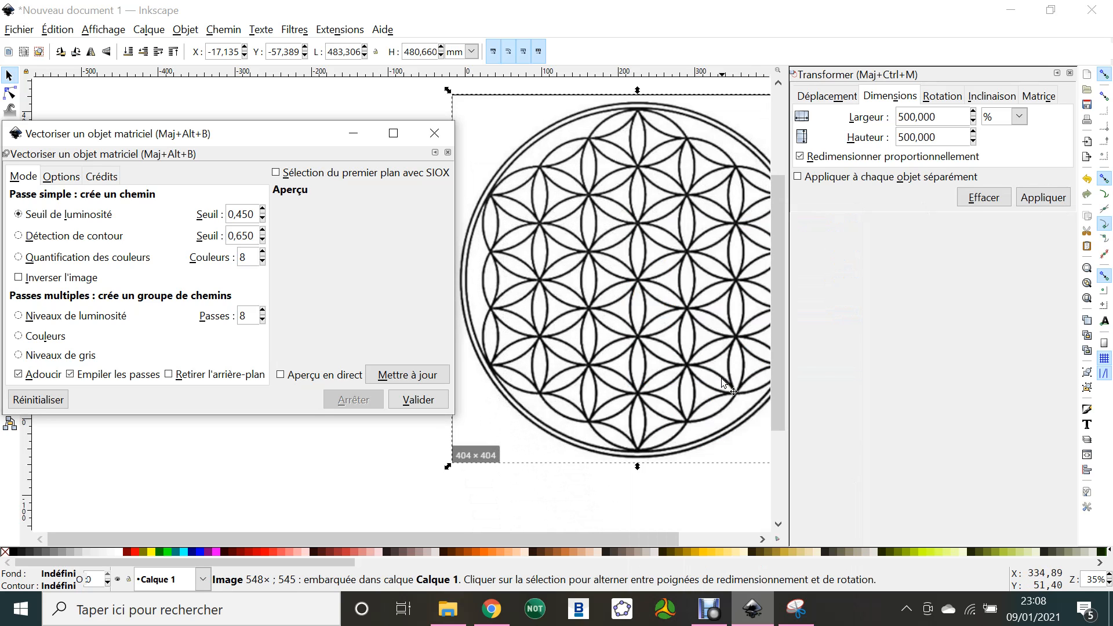
left_click(403, 374)
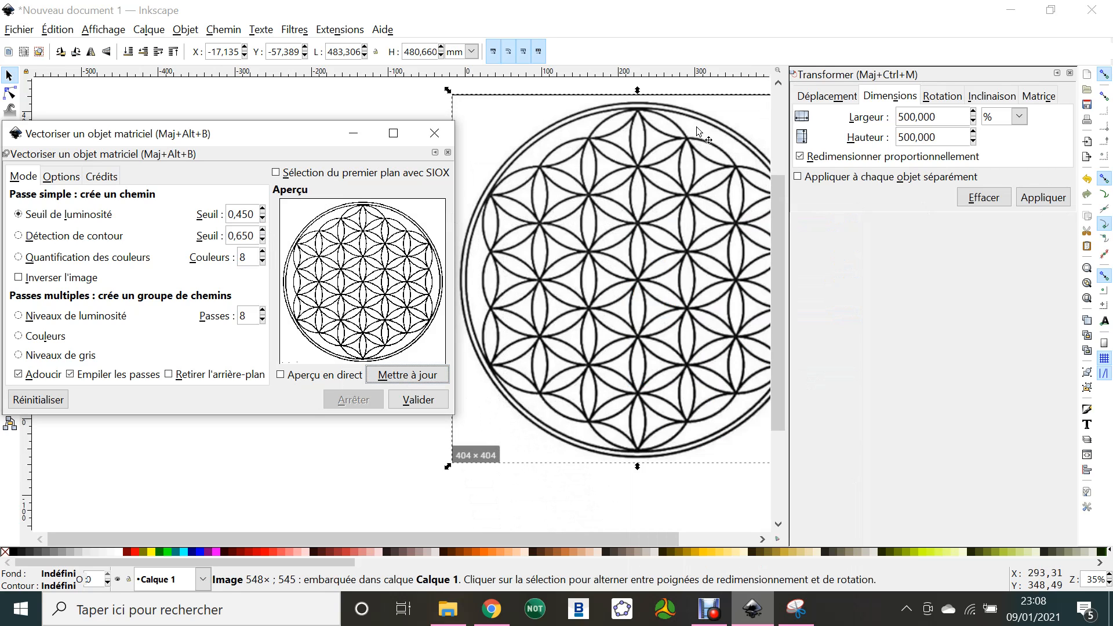
left_click(263, 211)
left_click(263, 211)
left_click(263, 211)
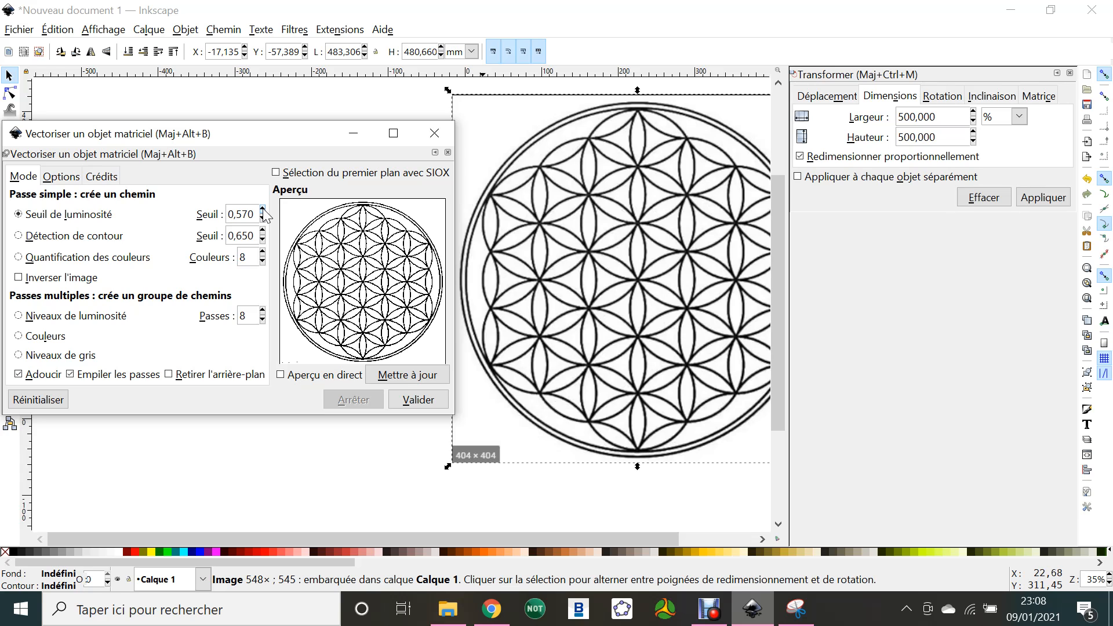
left_click(428, 376)
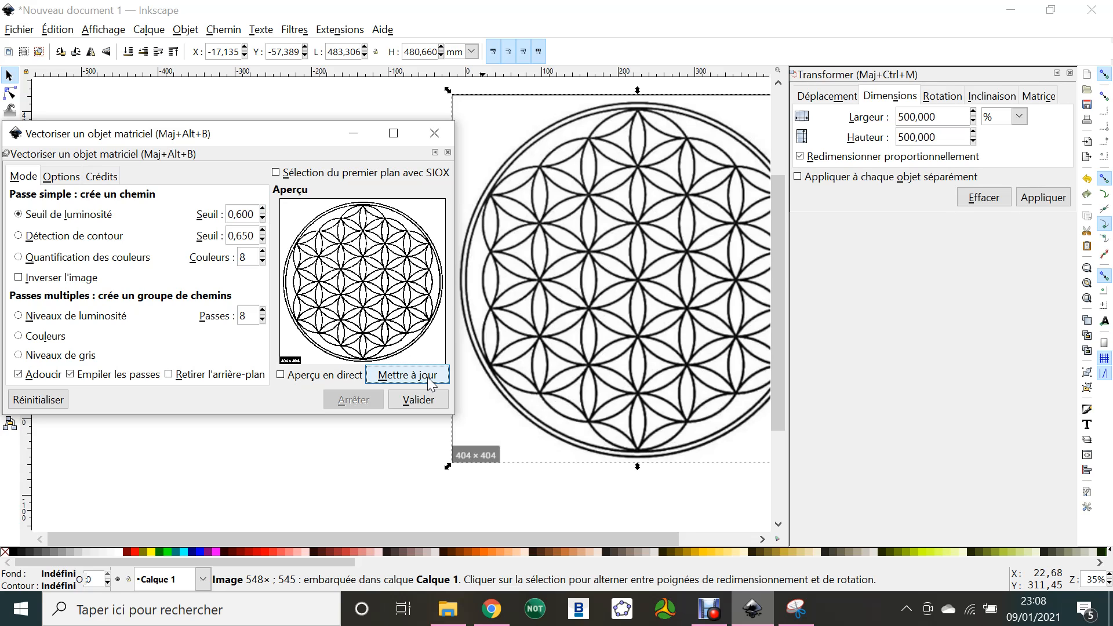
left_click(427, 400)
Step: Move the traced flower path off the page so it sits beside the original image
mouse_move(690, 308)
left_mouse_down()
mouse_move(450, 417)
mouse_move(316, 429)
left_mouse_up()
left_click_drag(267, 125, 717, 132)
mouse_move(148, 225)
left_mouse_down()
mouse_move(113, 71)
mouse_move(105, 92)
left_mouse_up()
Step: Save the document as an Inkscape SVG named "fleur de vie" in Downloads
left_click(20, 30)
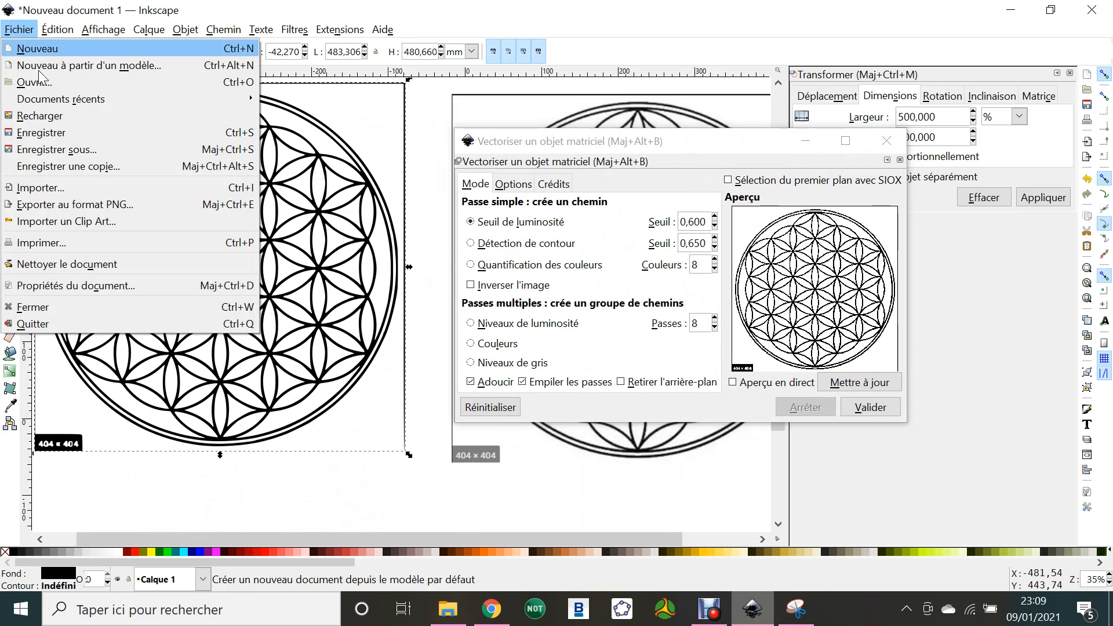
left_click(54, 152)
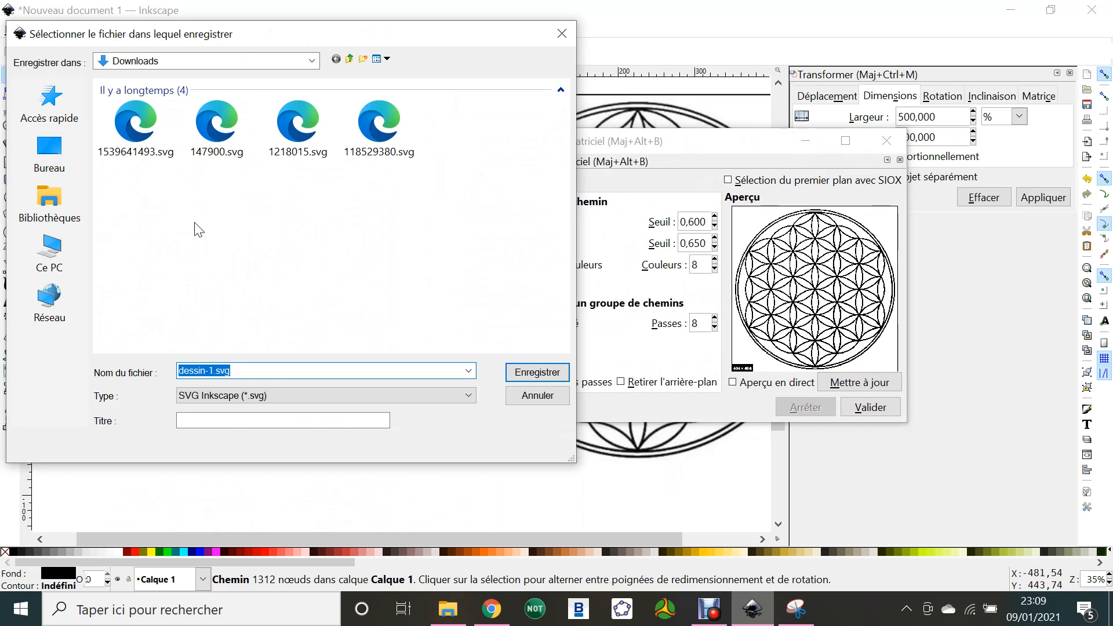
type("fleur de vie")
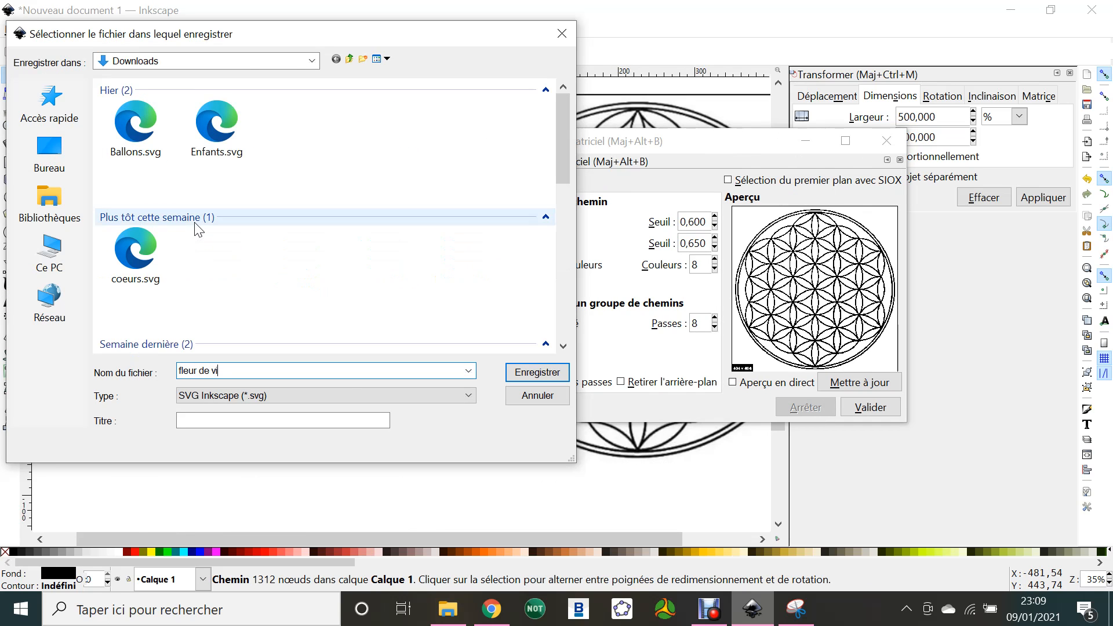
key("Return")
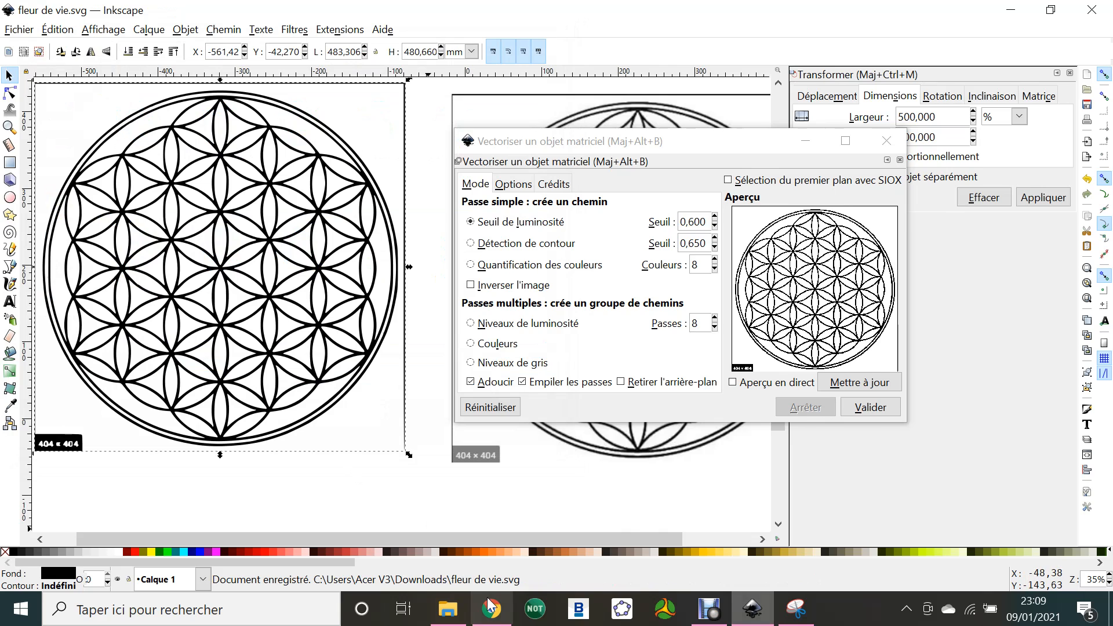
Step: Switch to CanvasWorkspace in the browser and import fleur de vie.svg from Downloads
left_click(491, 609)
left_click(168, 15)
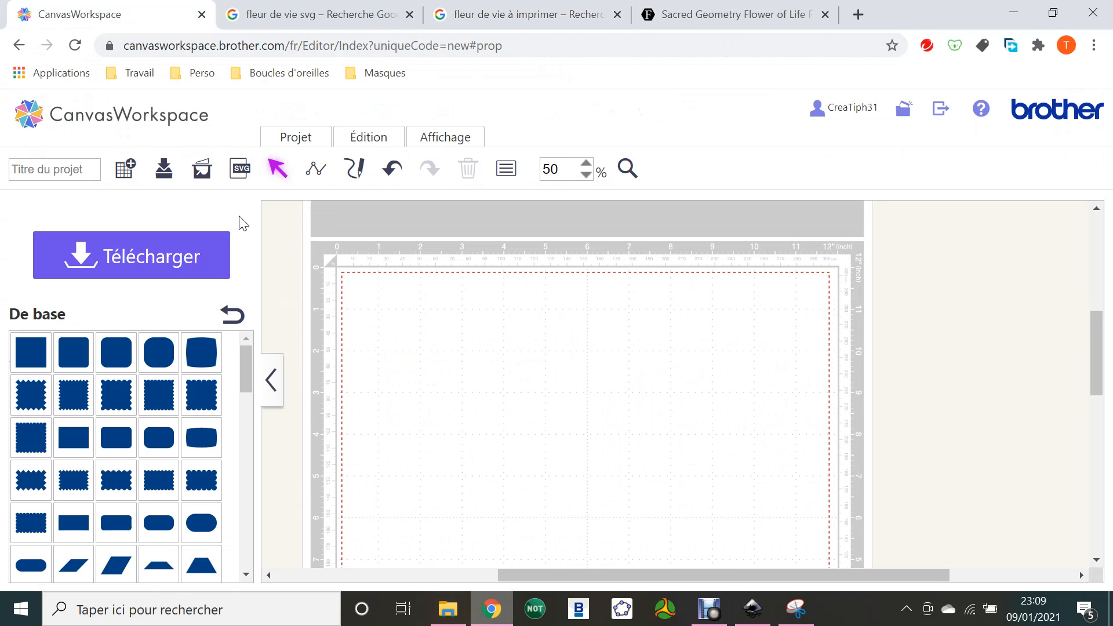
left_click(237, 176)
left_click(422, 316)
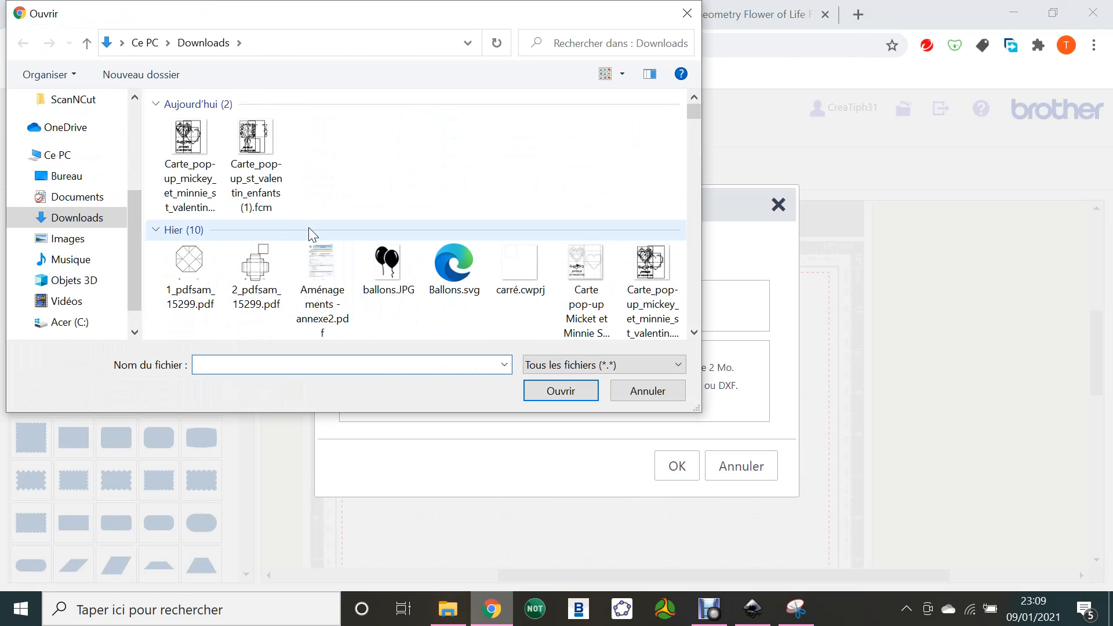
double_click(387, 148)
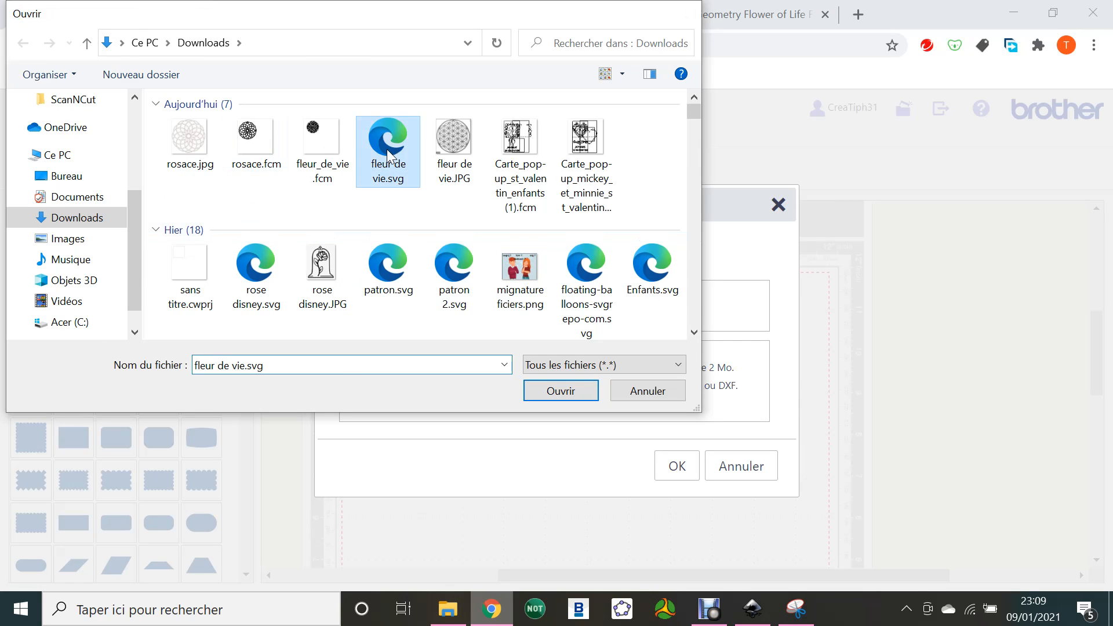
left_click(673, 476)
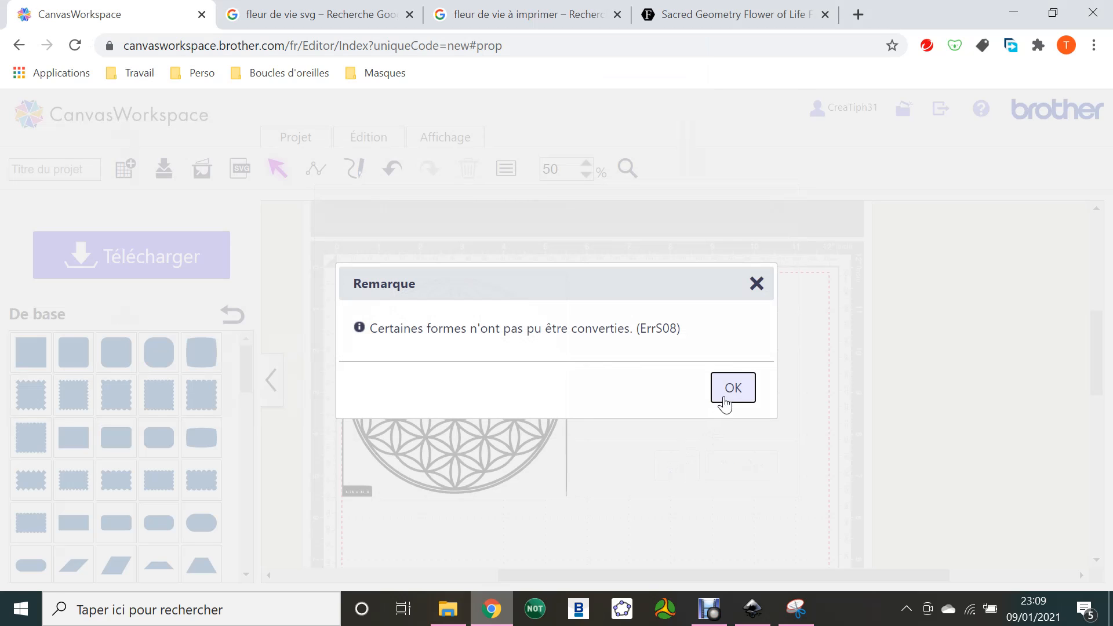
left_click(725, 396)
scroll(544, 301, "up", 1)
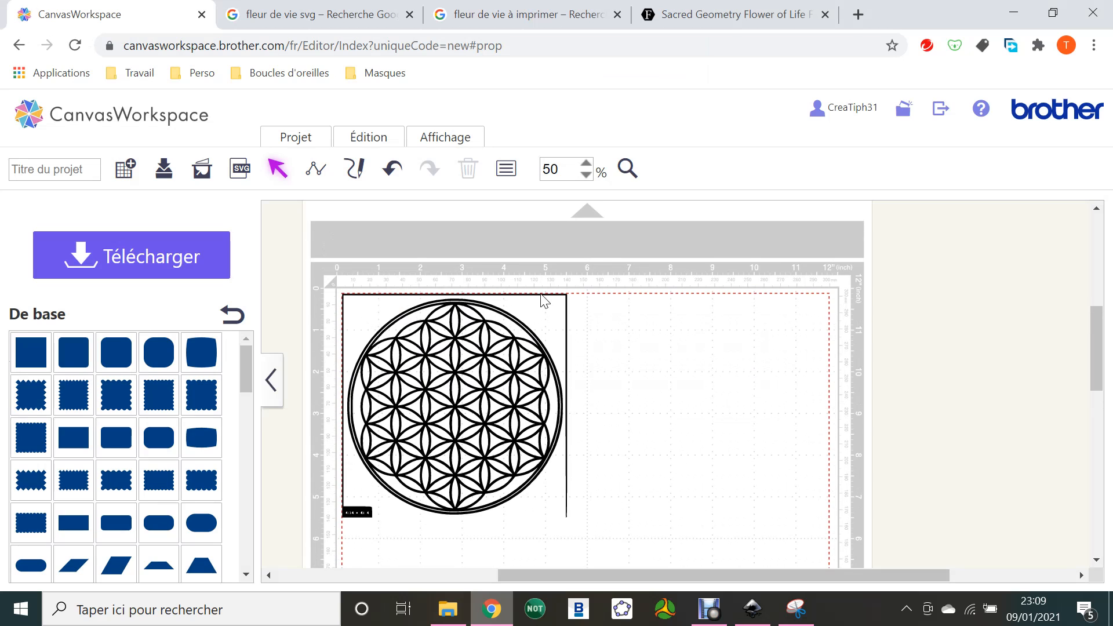
Step: Examine the line intersections of the imported flower up close at 1000%, then return the zoom to 100%
left_click(627, 172)
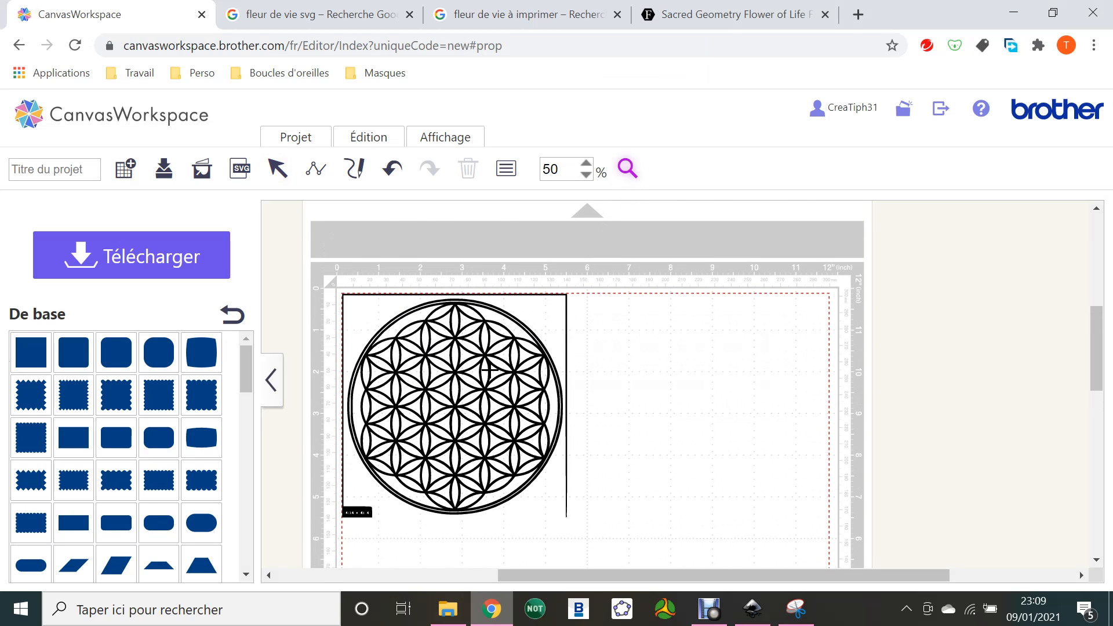
left_click(490, 370)
scroll(545, 375, "up", 5)
scroll(544, 374, "right", 3)
scroll(544, 374, "up", 3)
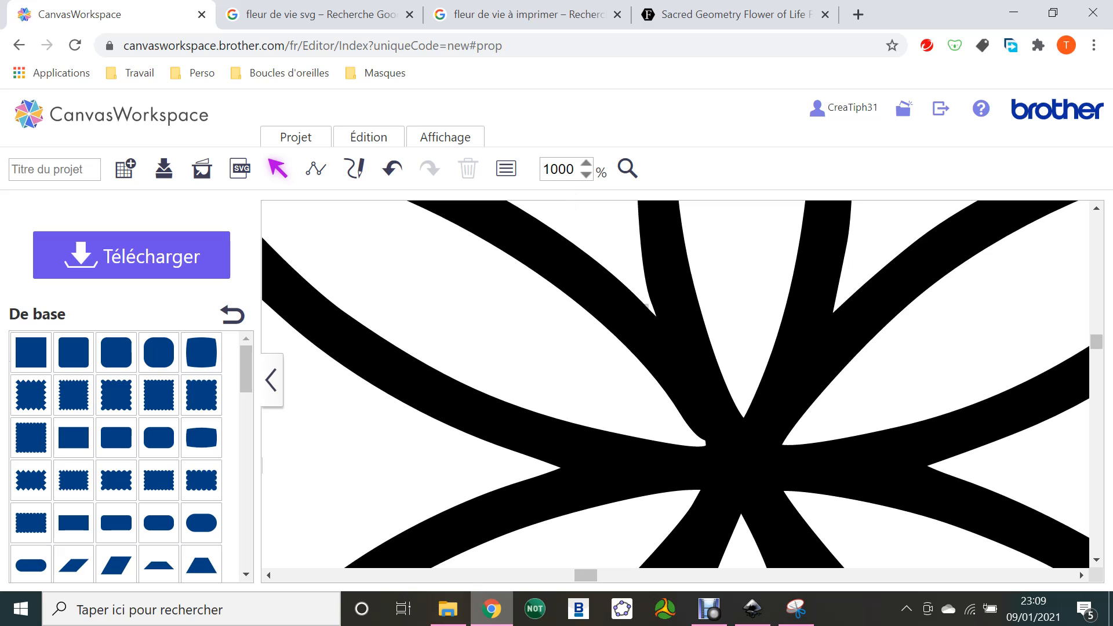
left_click(587, 175)
left_click(587, 175)
left_click(587, 175)
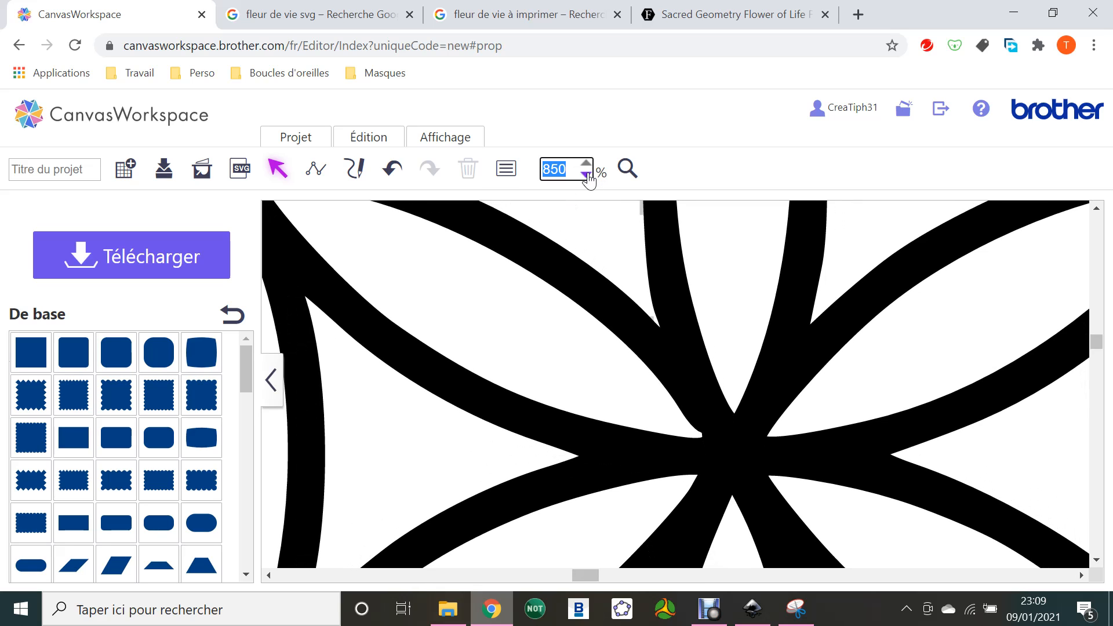
left_click(587, 176)
left_click(587, 175)
left_click(587, 175)
left_click(586, 175)
left_click(586, 176)
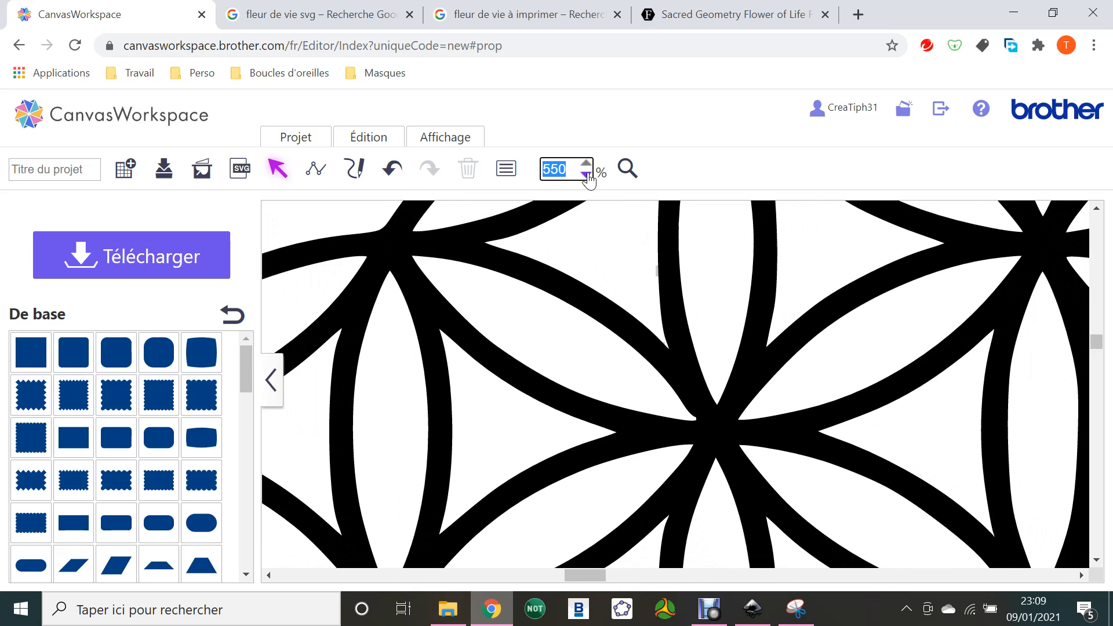
left_click(587, 175)
left_click(587, 176)
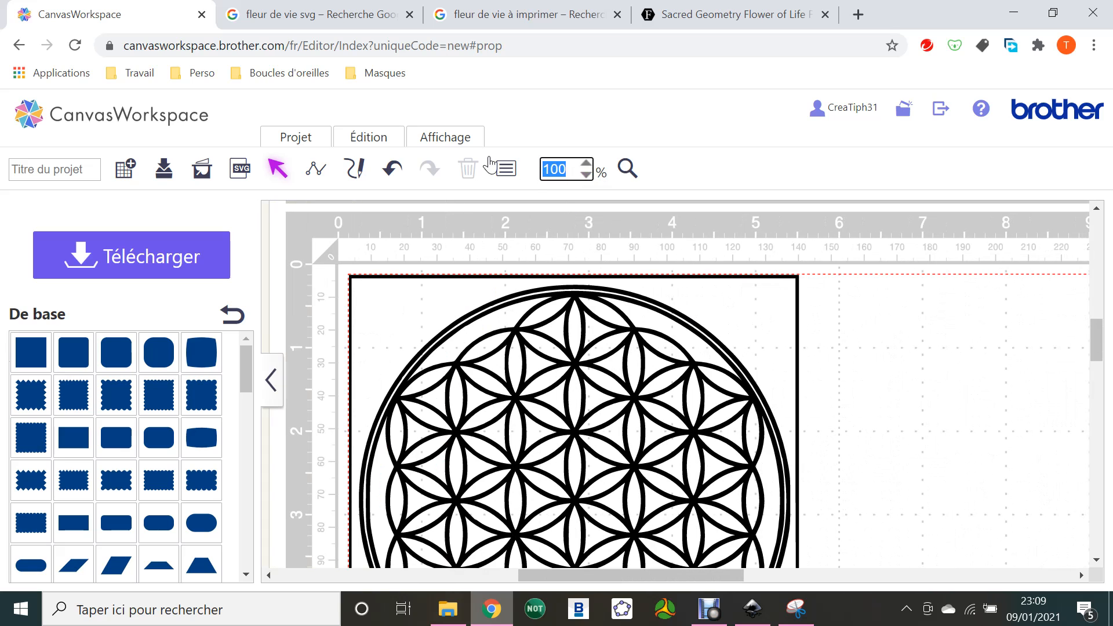
Step: Display only the cut lines of the flower and inspect its double outlines
left_click(460, 137)
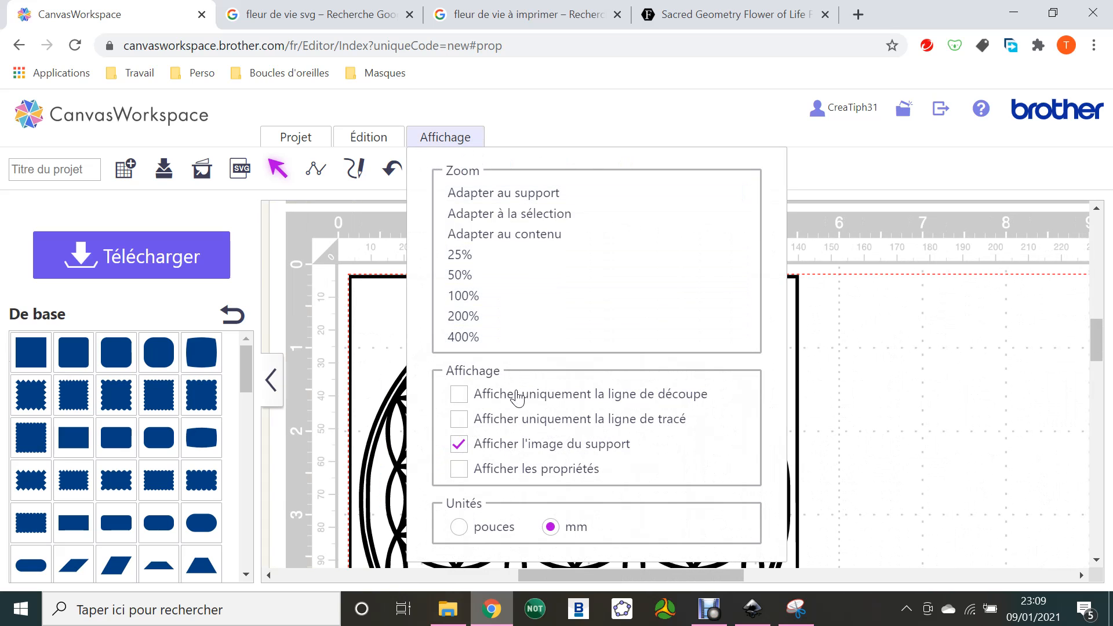
left_click(517, 399)
scroll(822, 338, "down", 3)
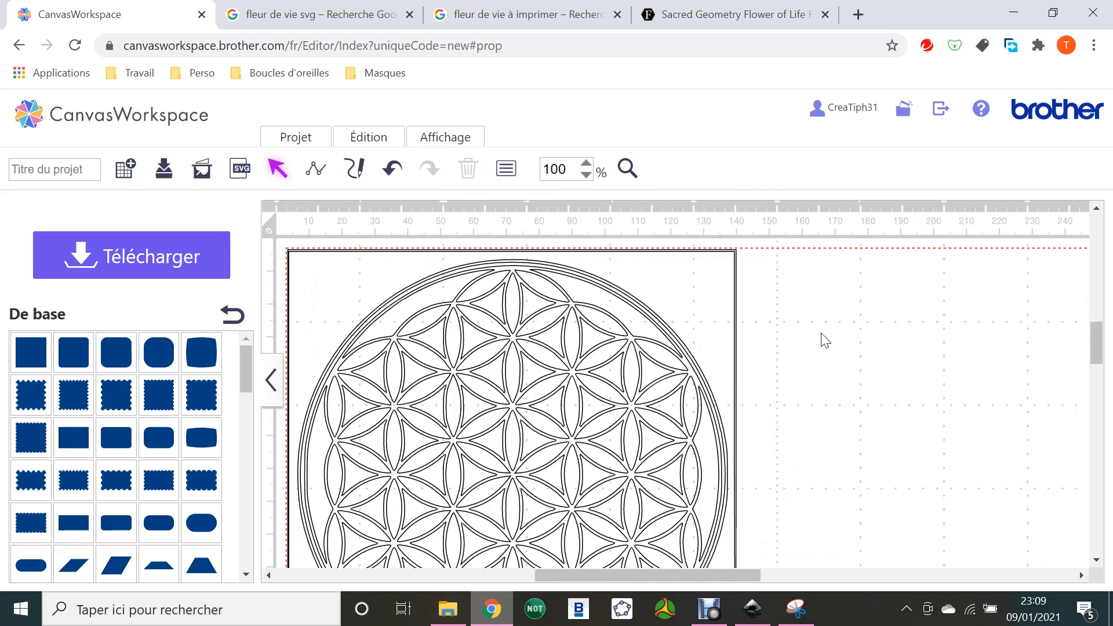
scroll(821, 333, "down", 1)
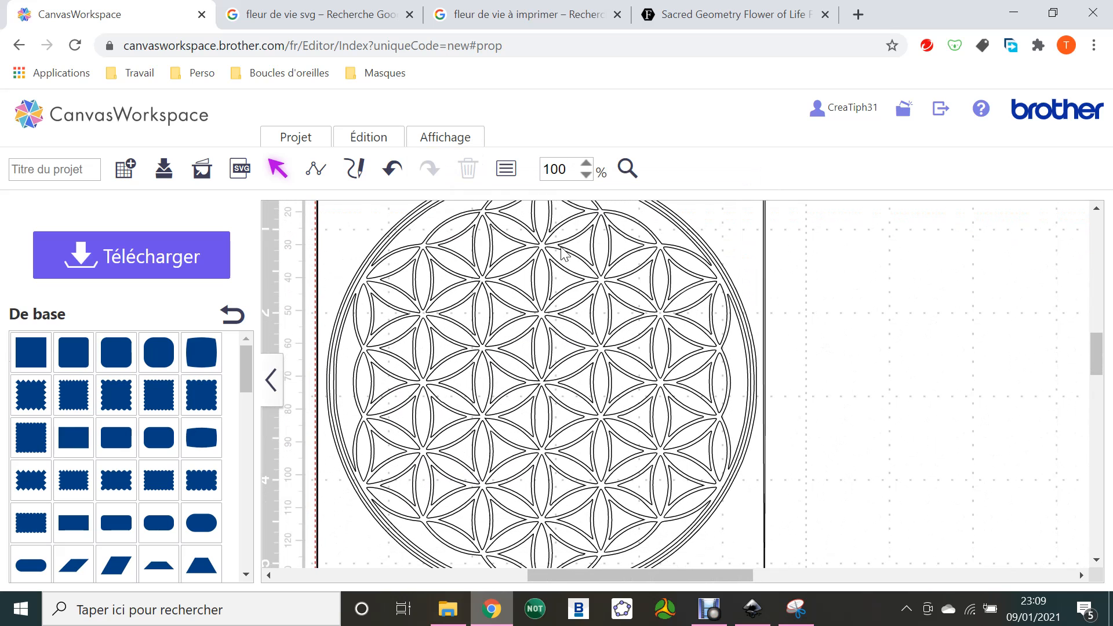
Step: Turn off the cut-line-only display of the imported flower and set the zoom to 50%
scroll(621, 376, "up", 1)
scroll(622, 381, "up", 2)
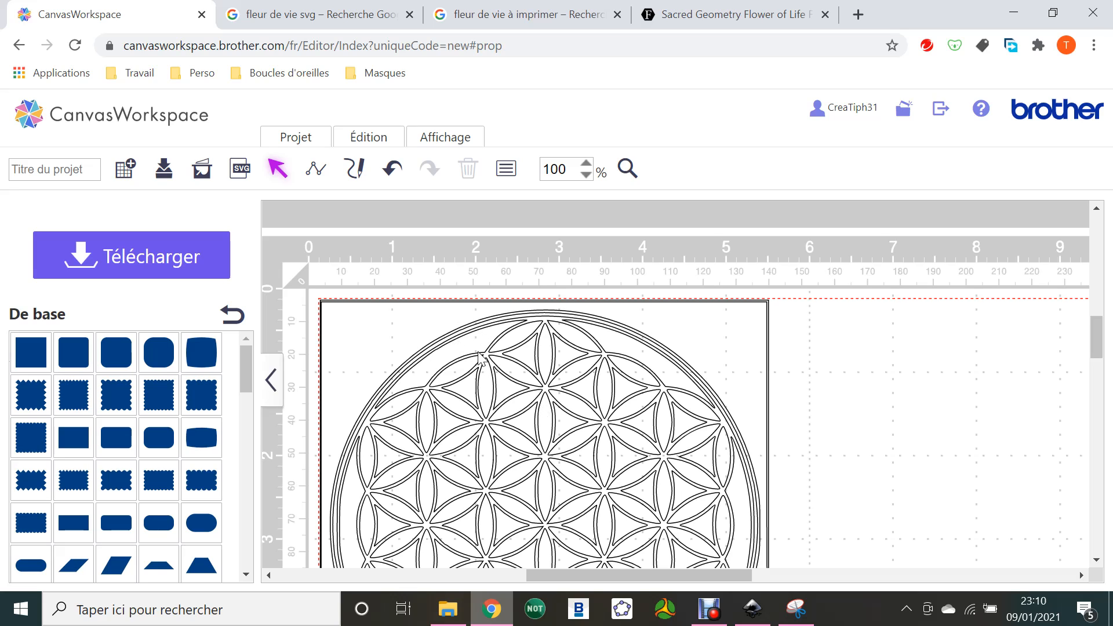
left_click(460, 139)
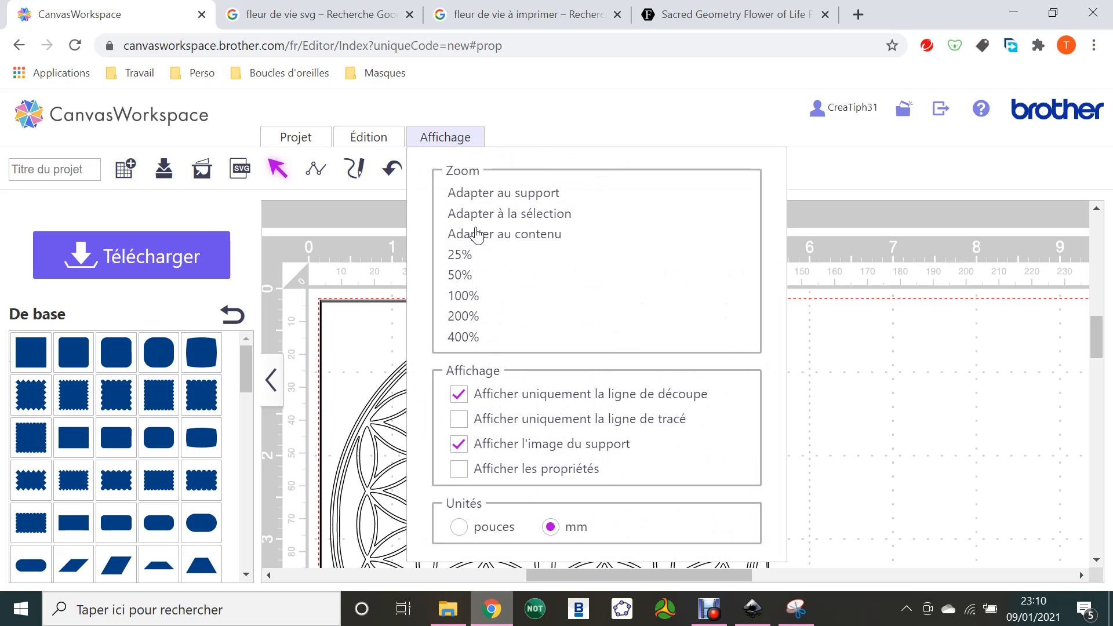
left_click(510, 400)
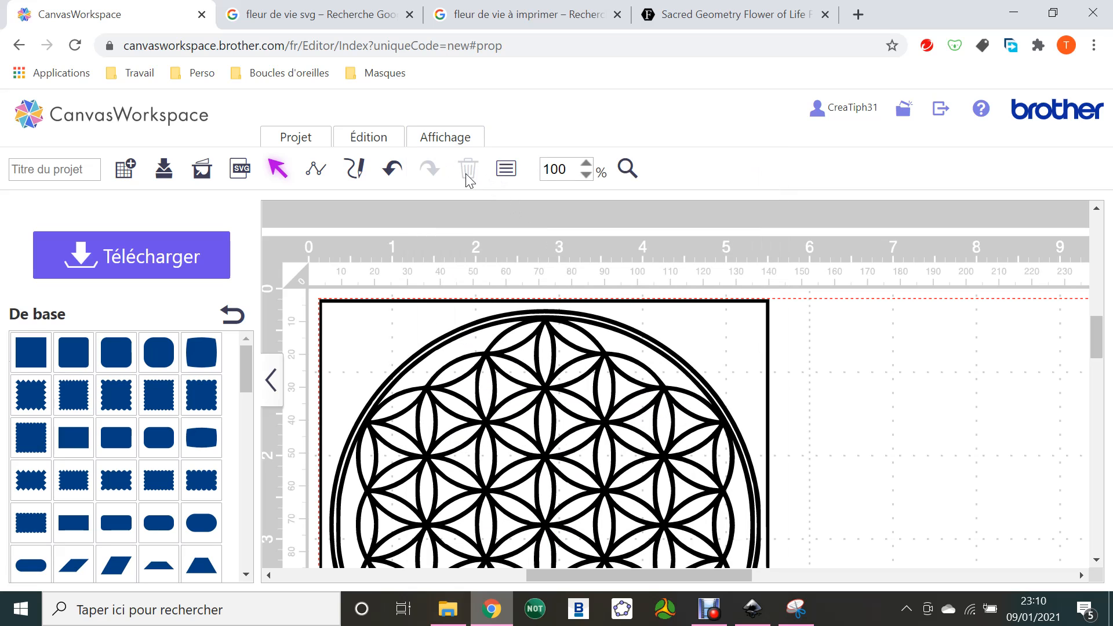
left_click(586, 174)
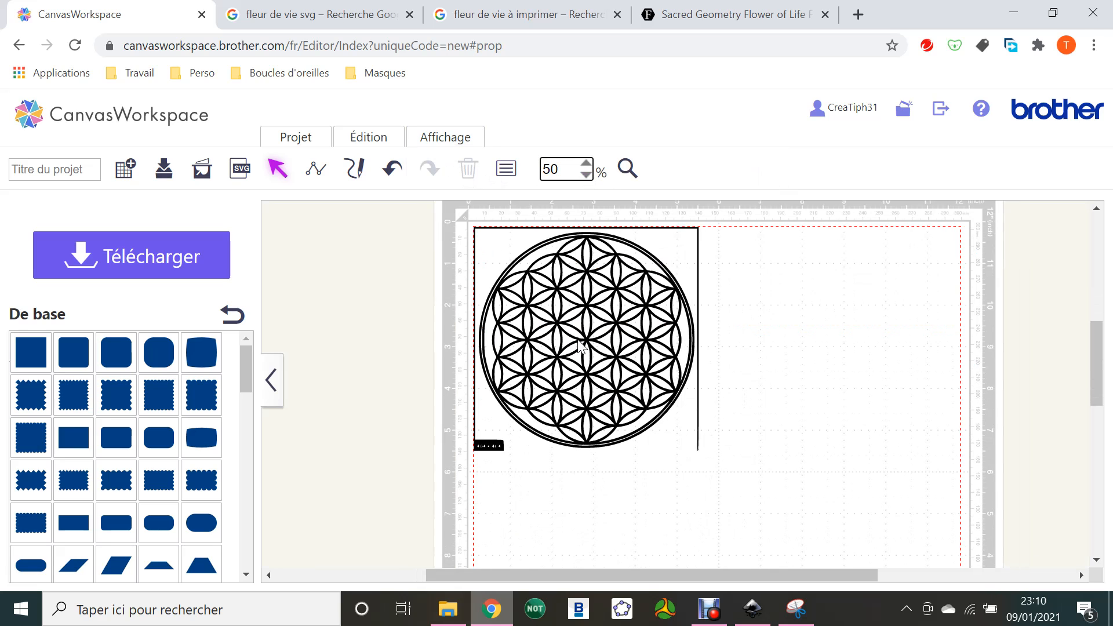
Step: Add a basic square, shift it up past the flower's corner and enlarge it to about 151.3 mm per side to surround the image
left_click(35, 354)
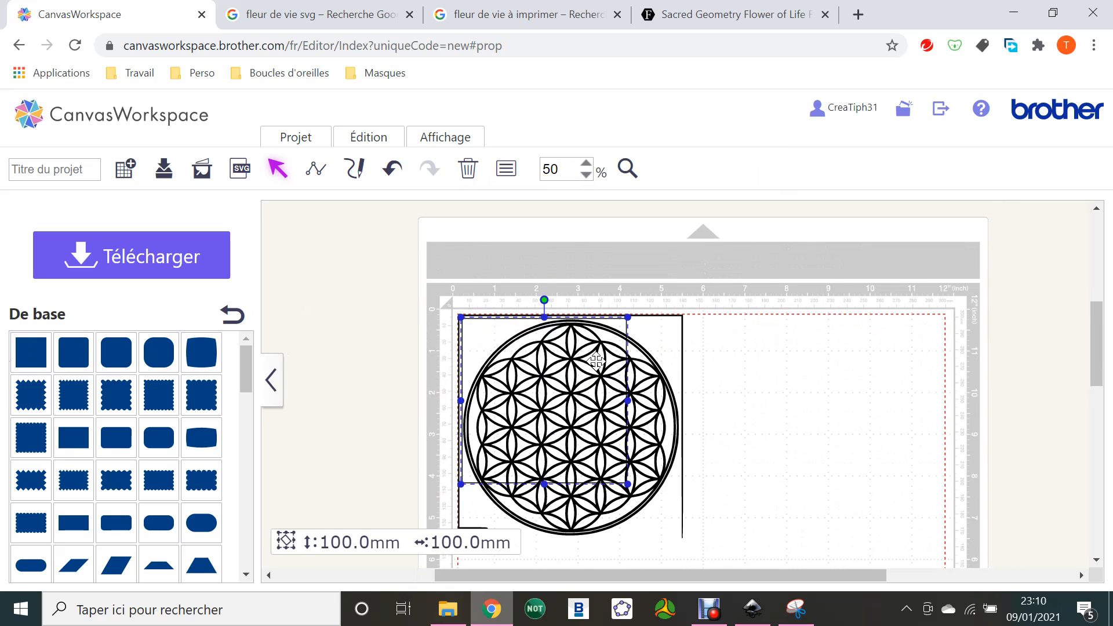
left_click_drag(505, 344, 493, 330)
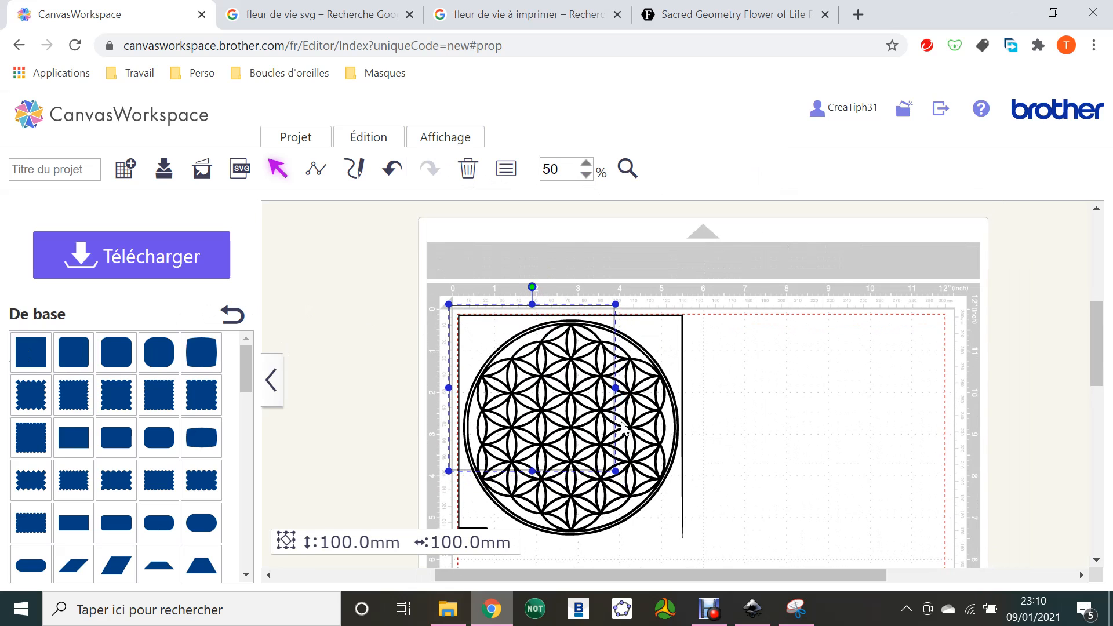
scroll(633, 458, "down", 1)
scroll(634, 458, "down", 1)
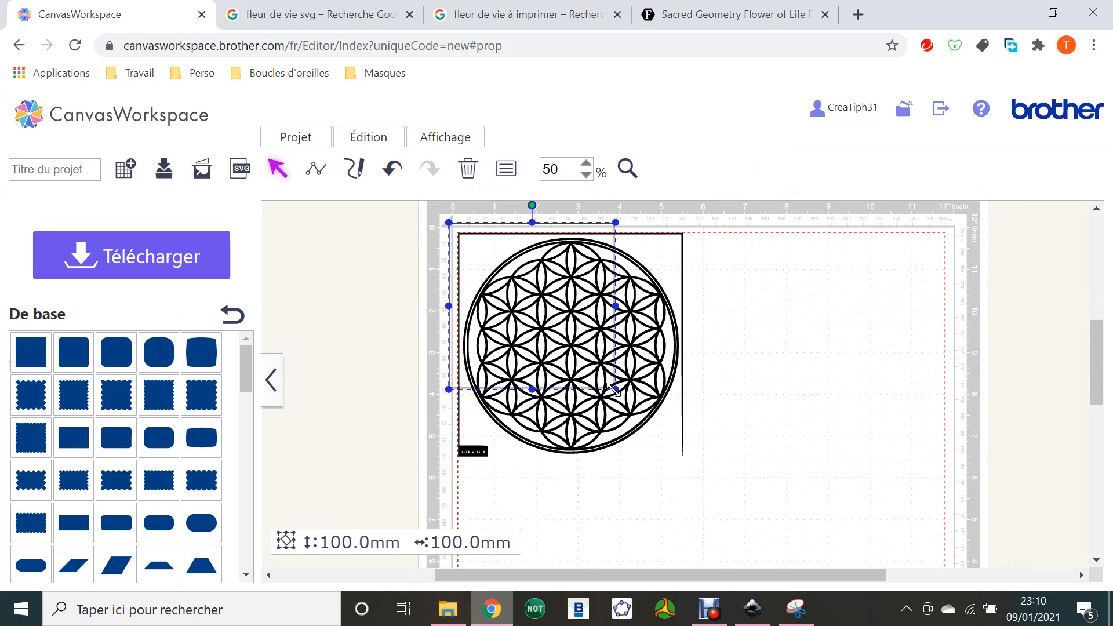
left_click_drag(616, 389, 700, 472)
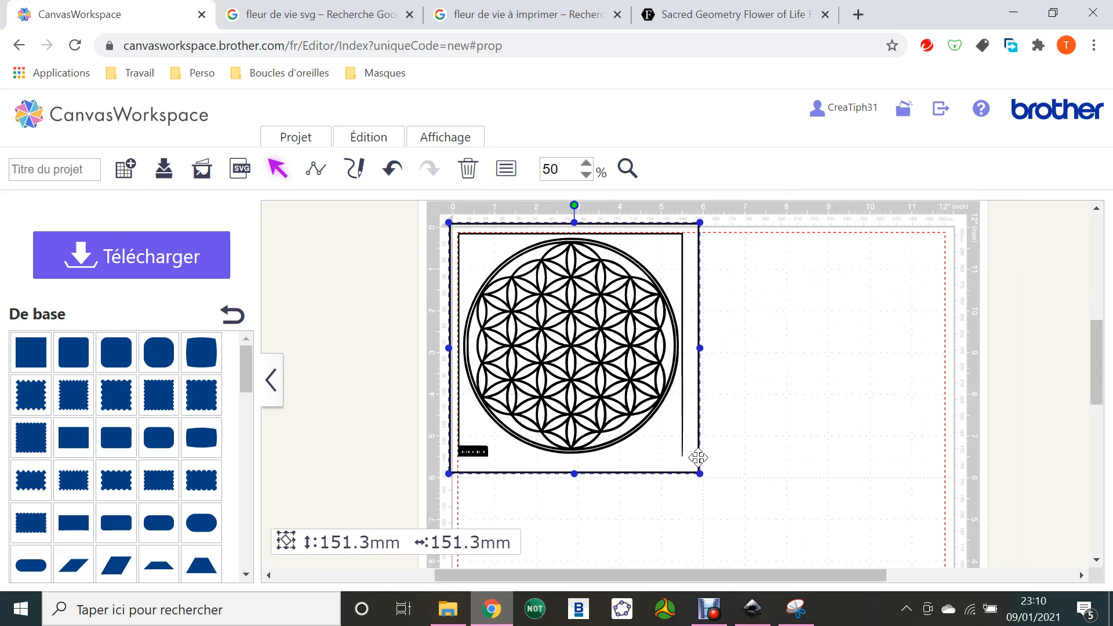
Step: Select the square together with the flower image and split them into separate shapes using the overlap processing
left_click_drag(807, 451, 559, 348)
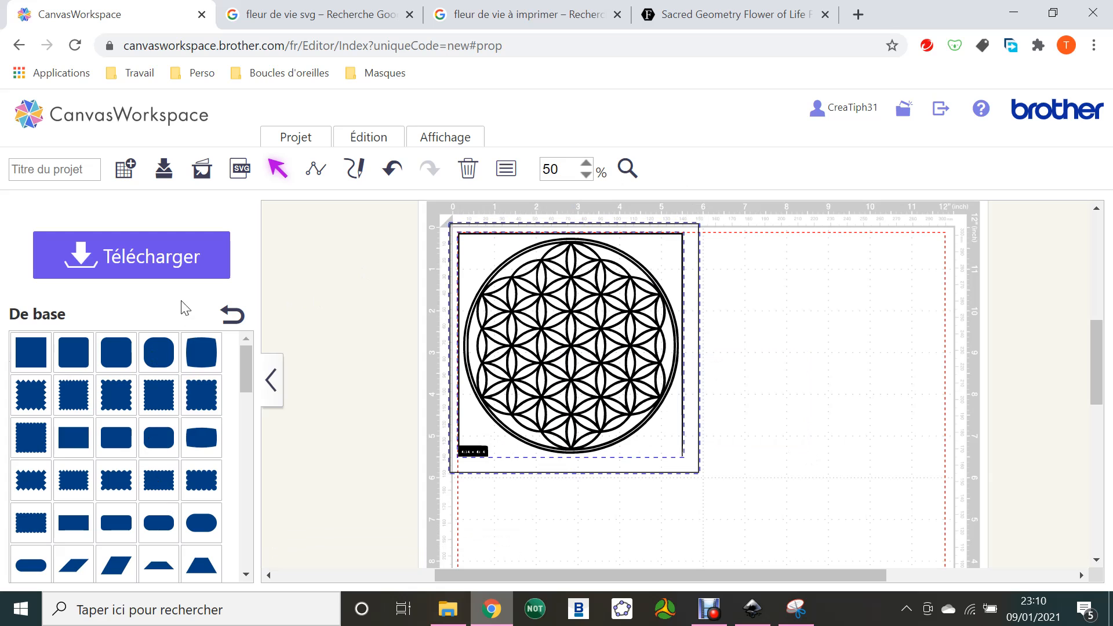
left_click(354, 139)
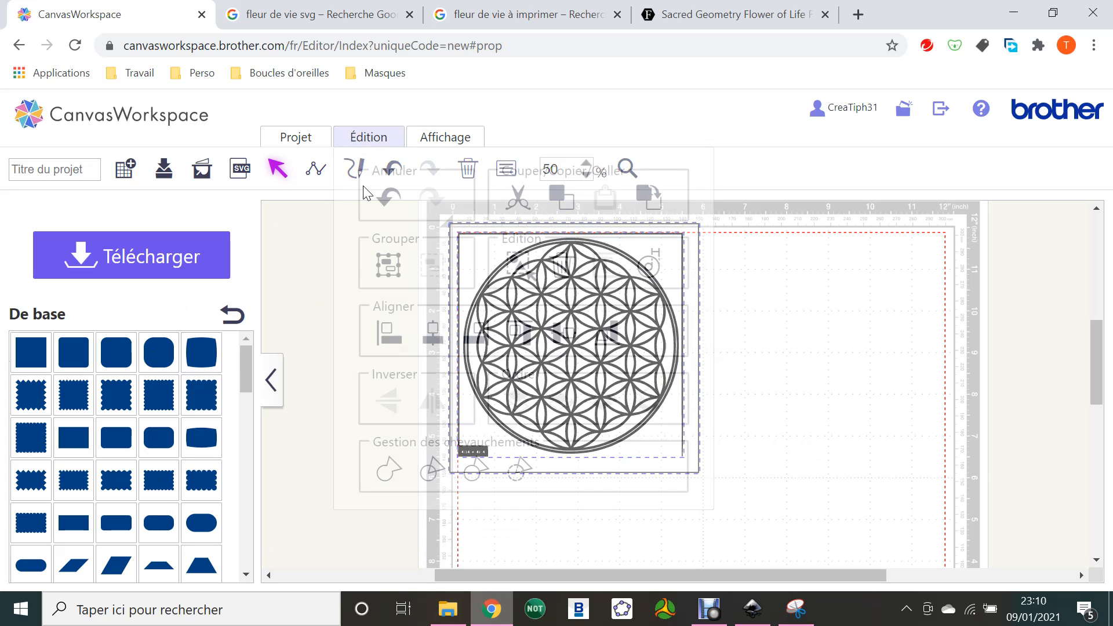
left_click(433, 466)
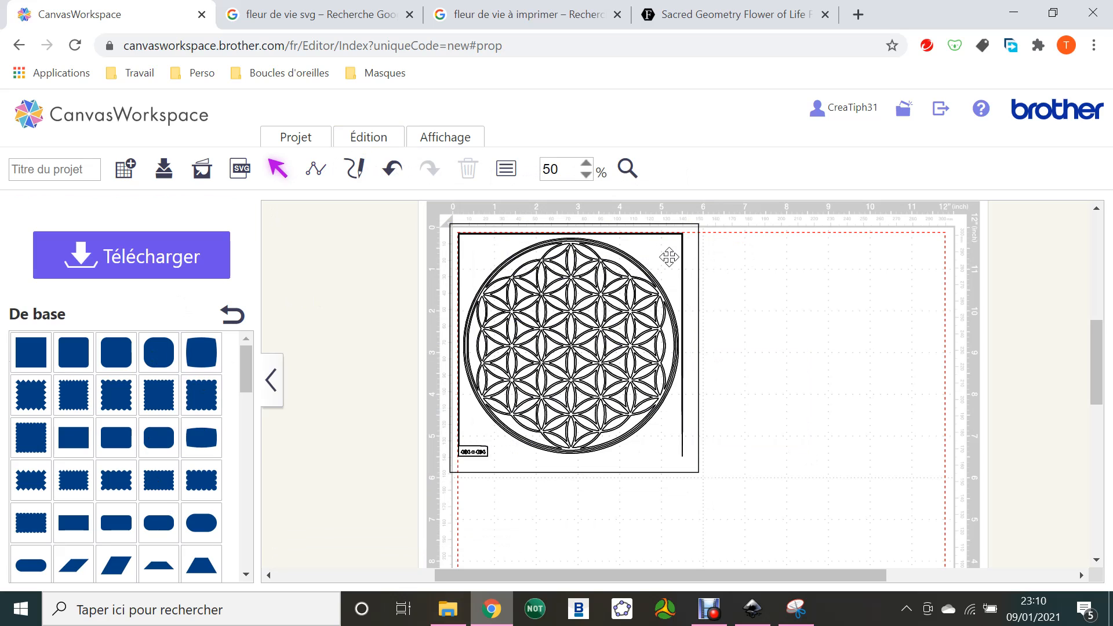
Step: Separate the outer square piece from the flower and delete it, along with the image's remaining rectangular frame
left_click_drag(669, 257, 914, 265)
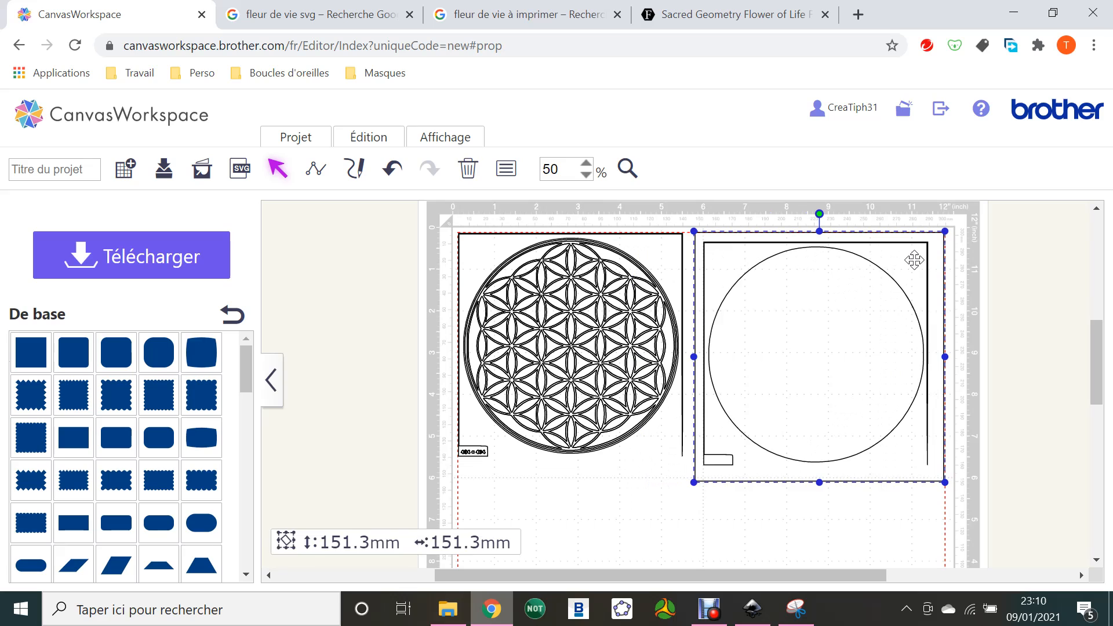
key("Delete")
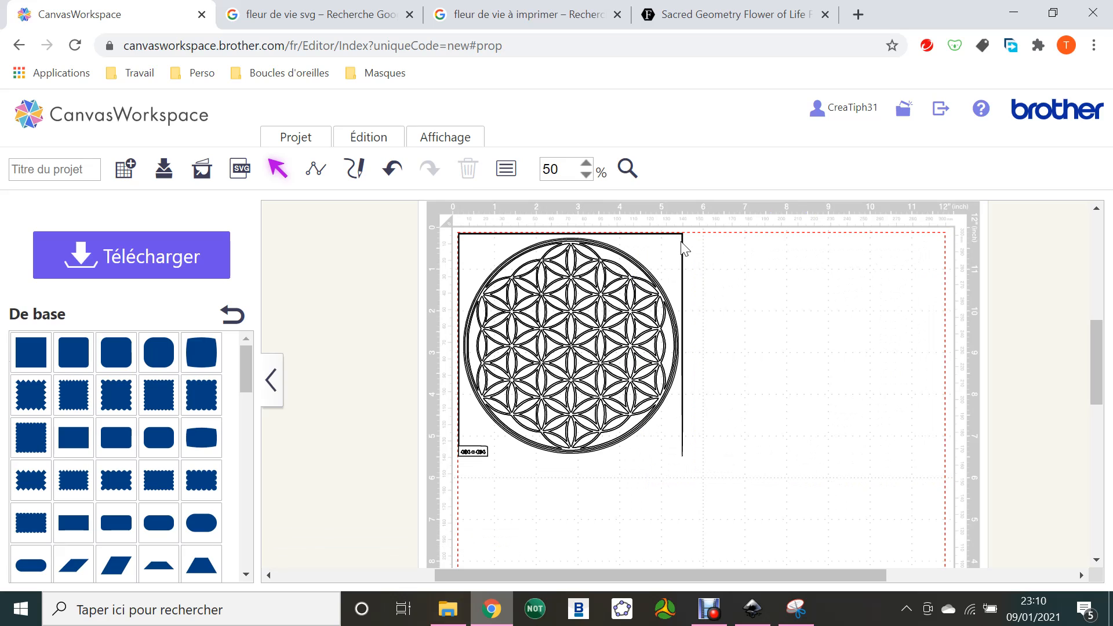
left_click_drag(683, 241, 934, 234)
key("Delete")
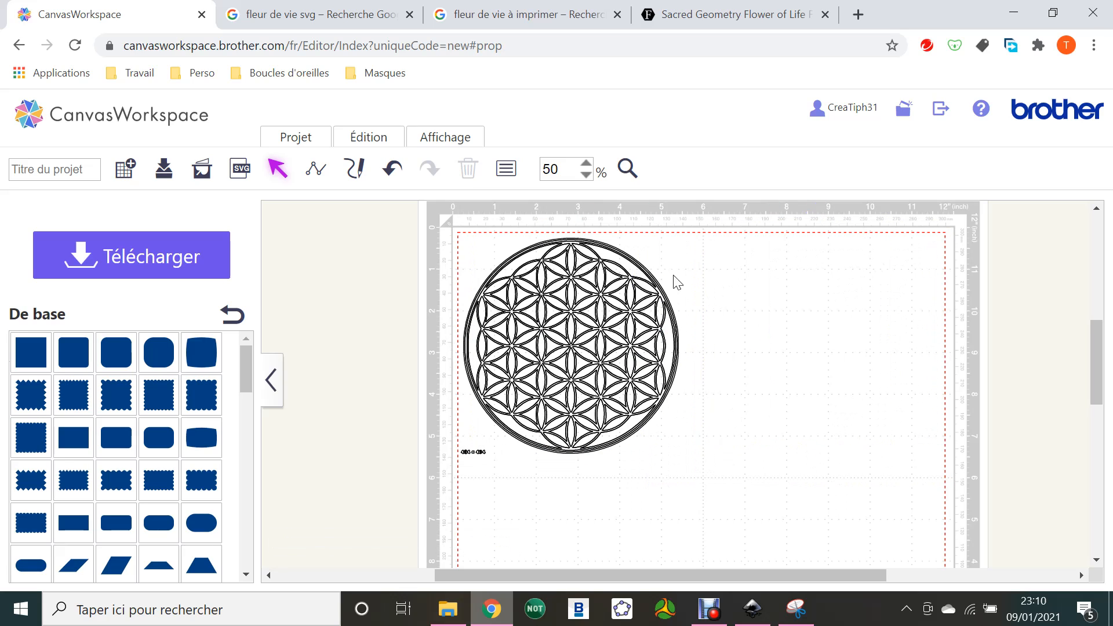
Step: Move the two outermost ring pieces off the flower and delete each of them
left_click_drag(637, 258, 870, 273)
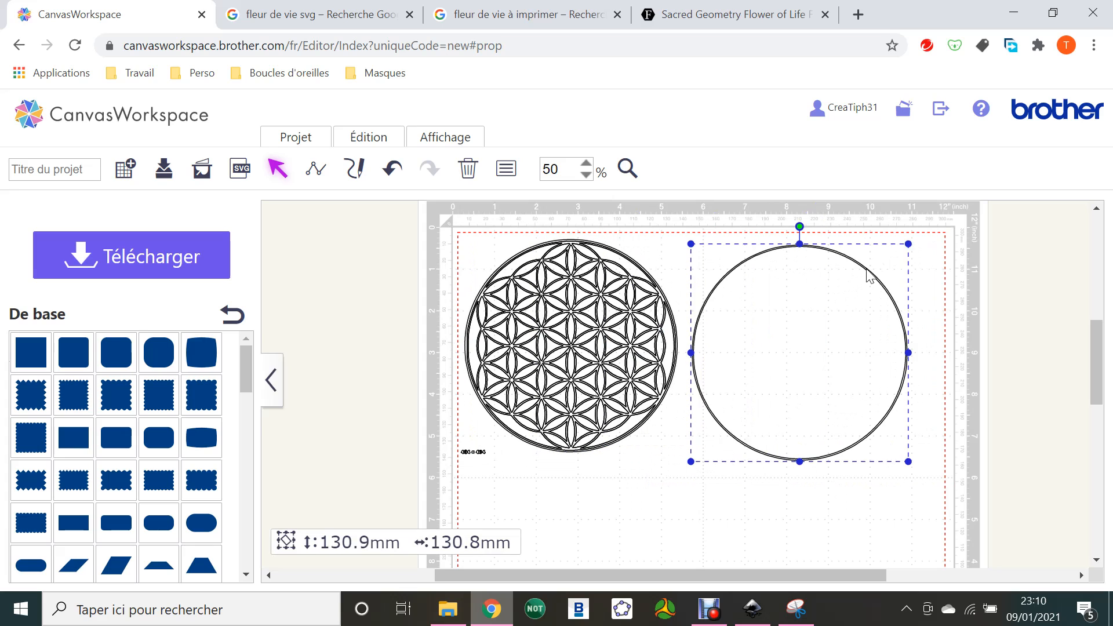
key("Delete")
left_click_drag(623, 254, 903, 259)
key("Delete")
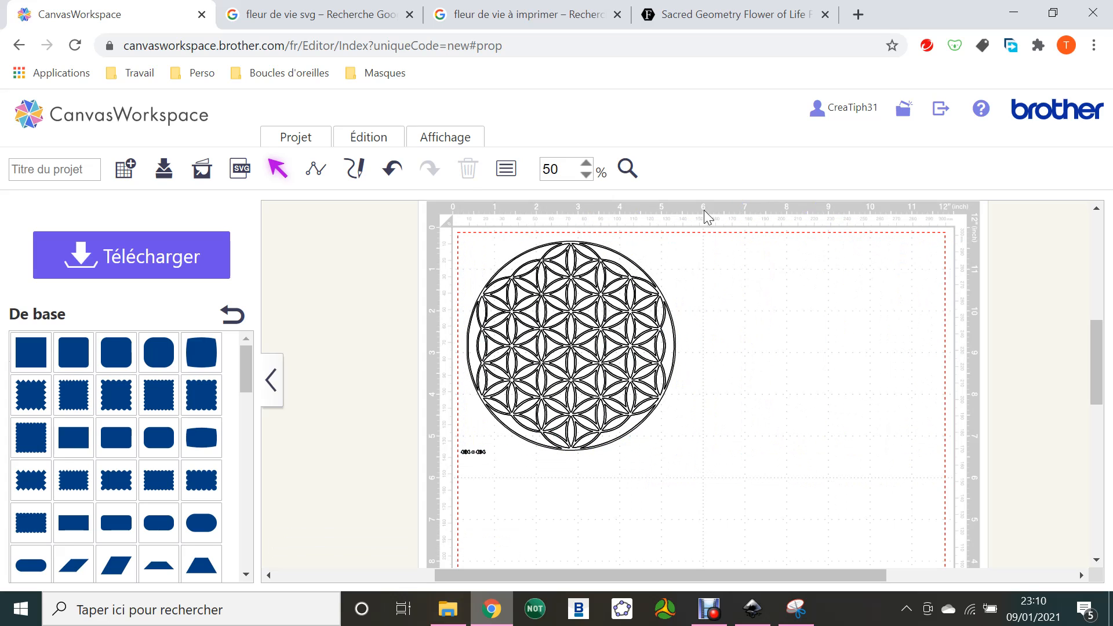
Step: Pull the connected line network away from the flower and delete it, keeping the individual petal shapes
left_click(628, 169)
left_click(599, 290)
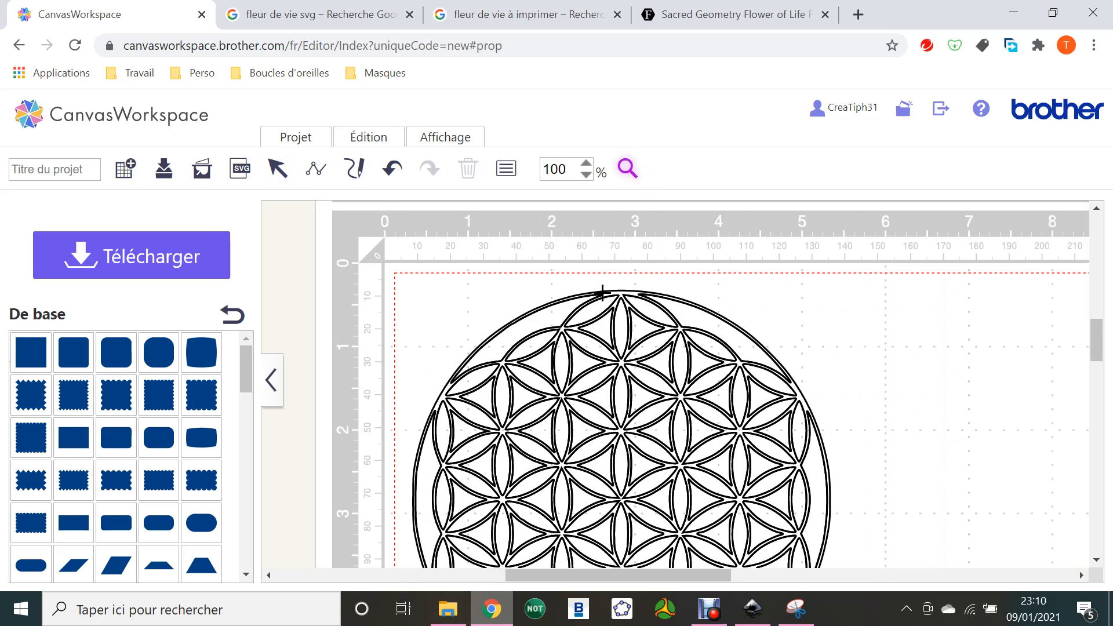
left_click(271, 173)
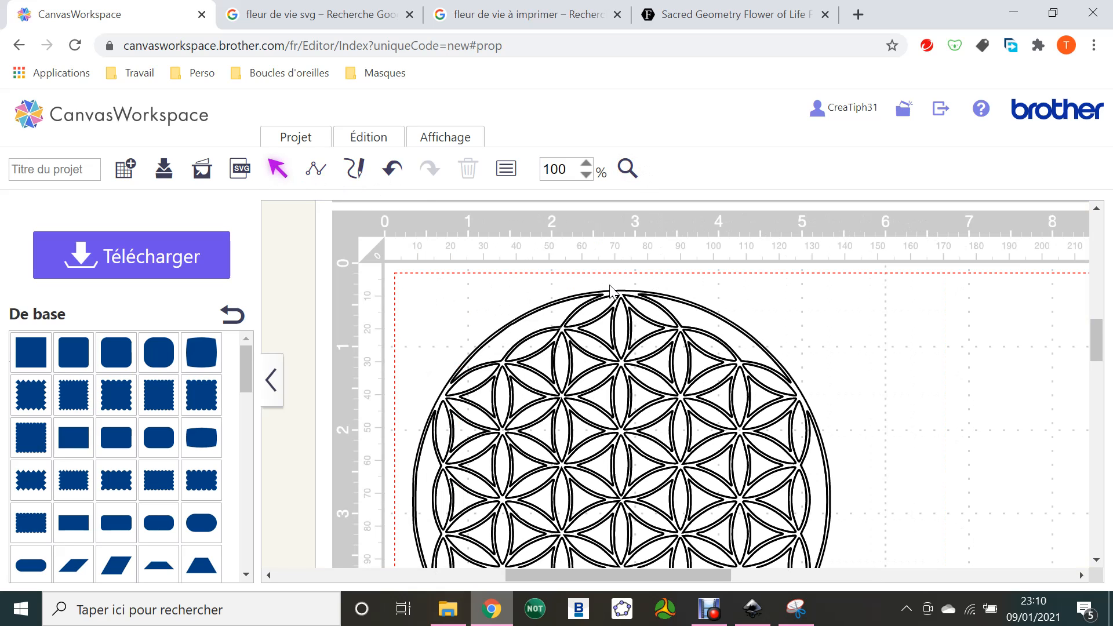
left_click_drag(611, 290, 969, 232)
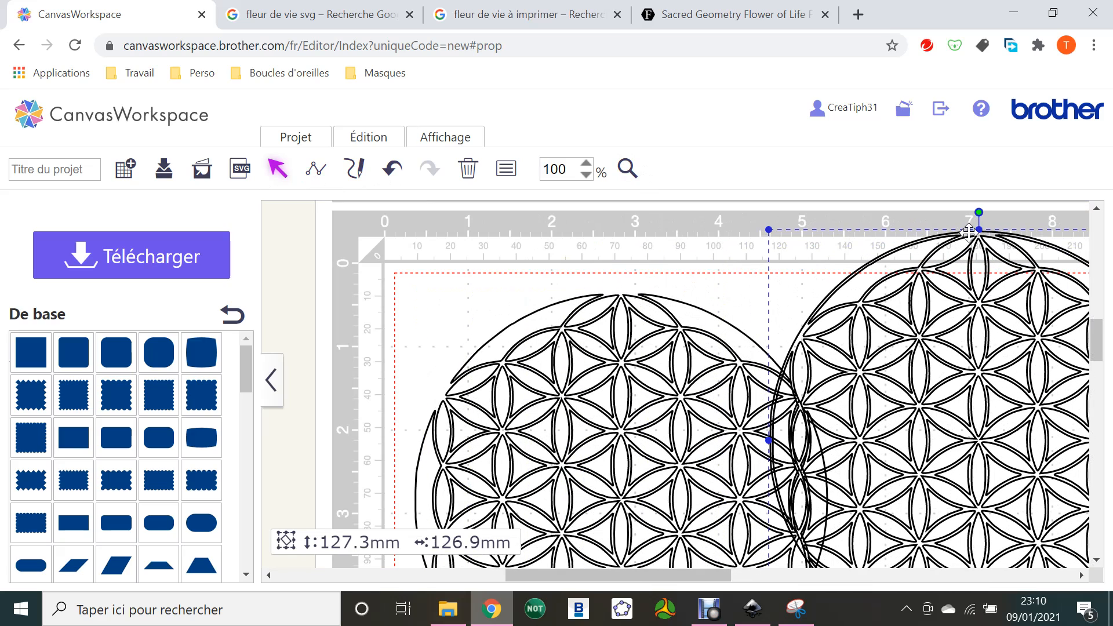
key("Delete")
Step: Select all the small credit-text shapes below the flower and delete them
scroll(969, 232, "down", 3)
left_click_drag(462, 517, 374, 483)
left_click(473, 525)
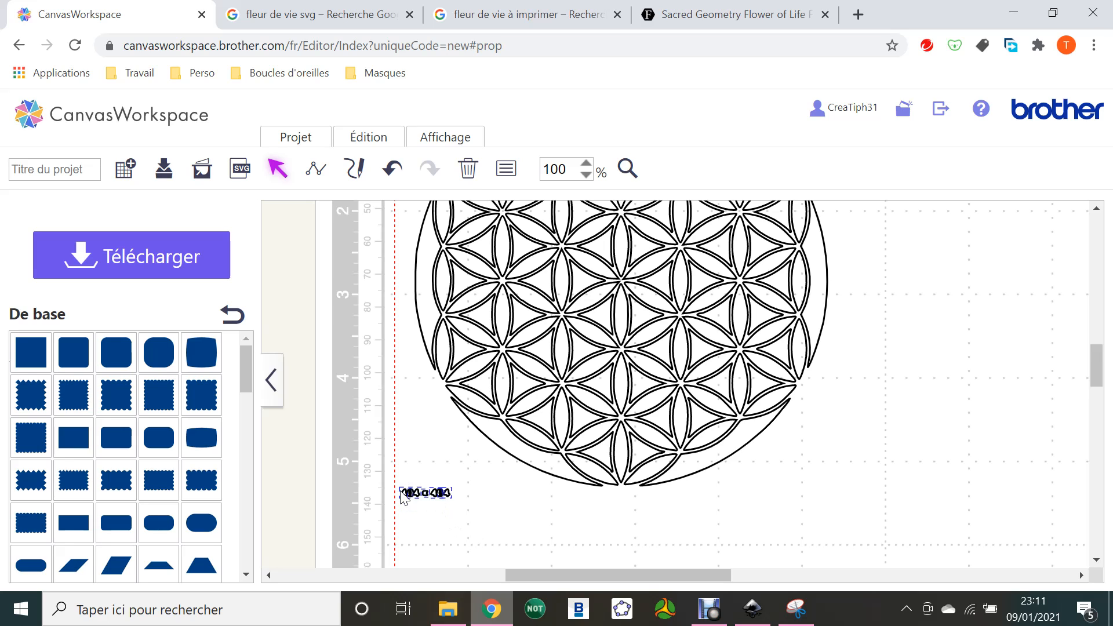
key("Delete")
Step: Move six petals from the top of the flower onto the empty mat area beside it
scroll(476, 381, "up", 3)
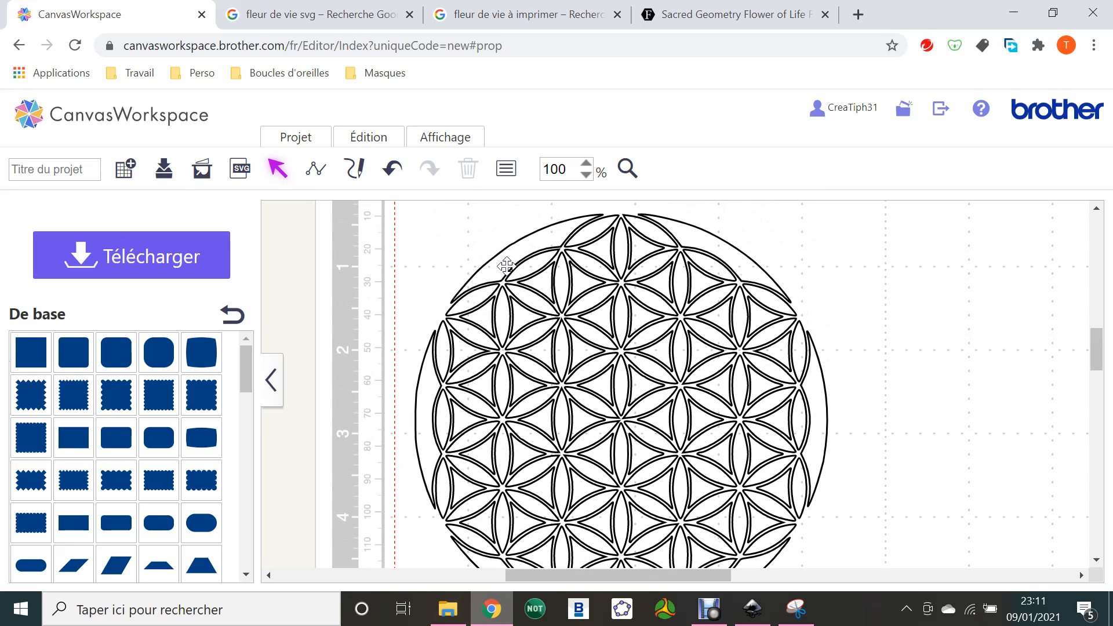
left_click_drag(536, 263, 882, 265)
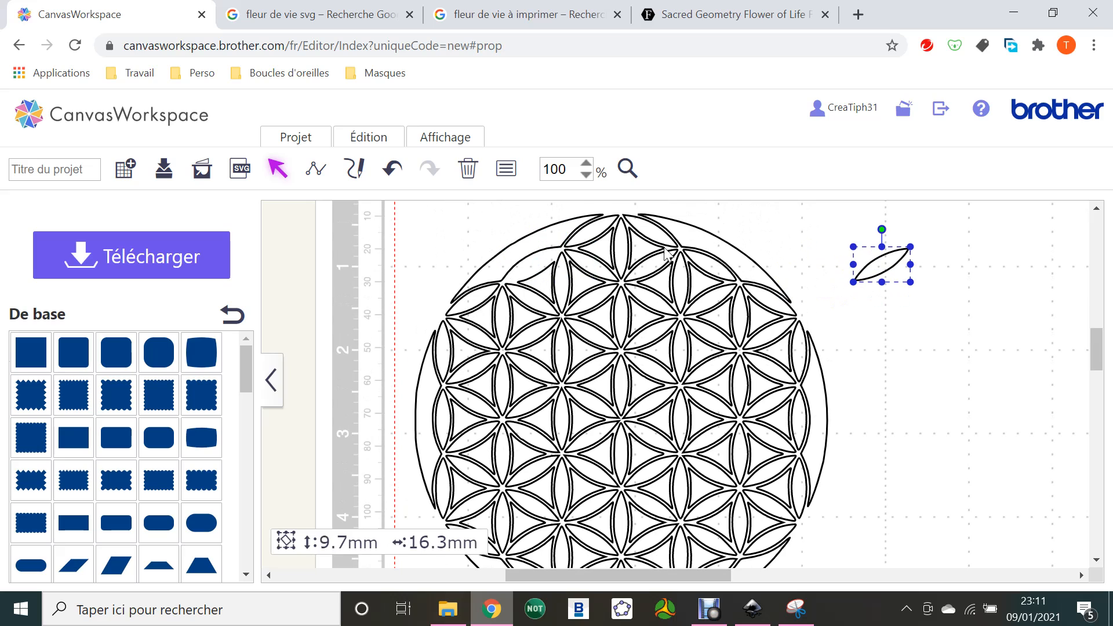
left_click_drag(595, 231, 863, 253)
left_click_drag(644, 232, 898, 261)
left_click_drag(622, 246, 864, 284)
left_click_drag(654, 264, 939, 287)
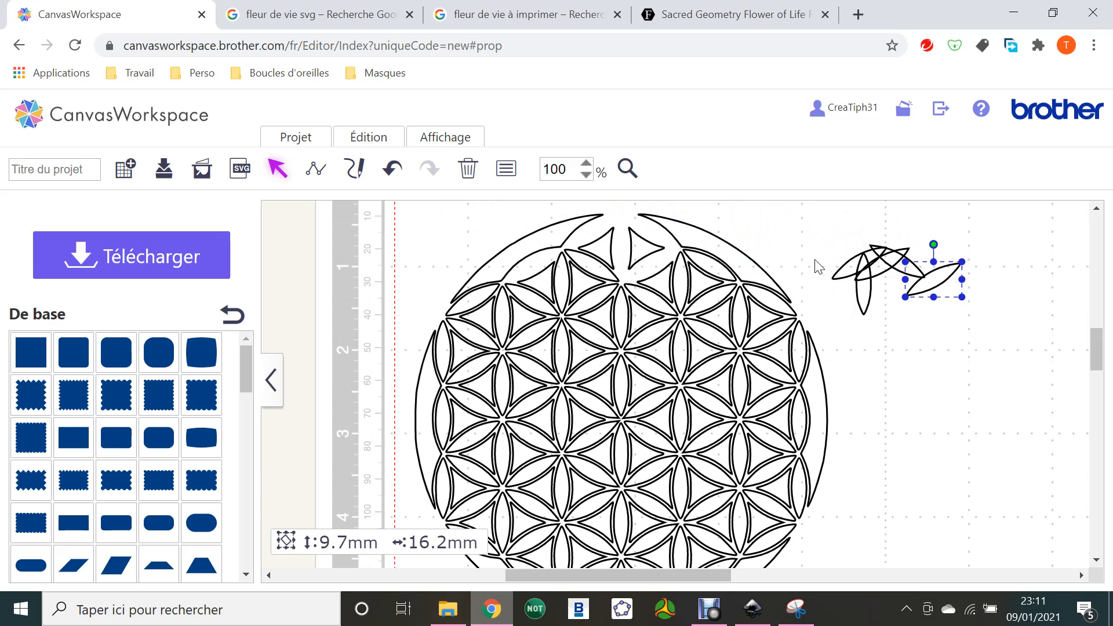
left_click(591, 260)
left_click_drag(738, 259, 844, 268)
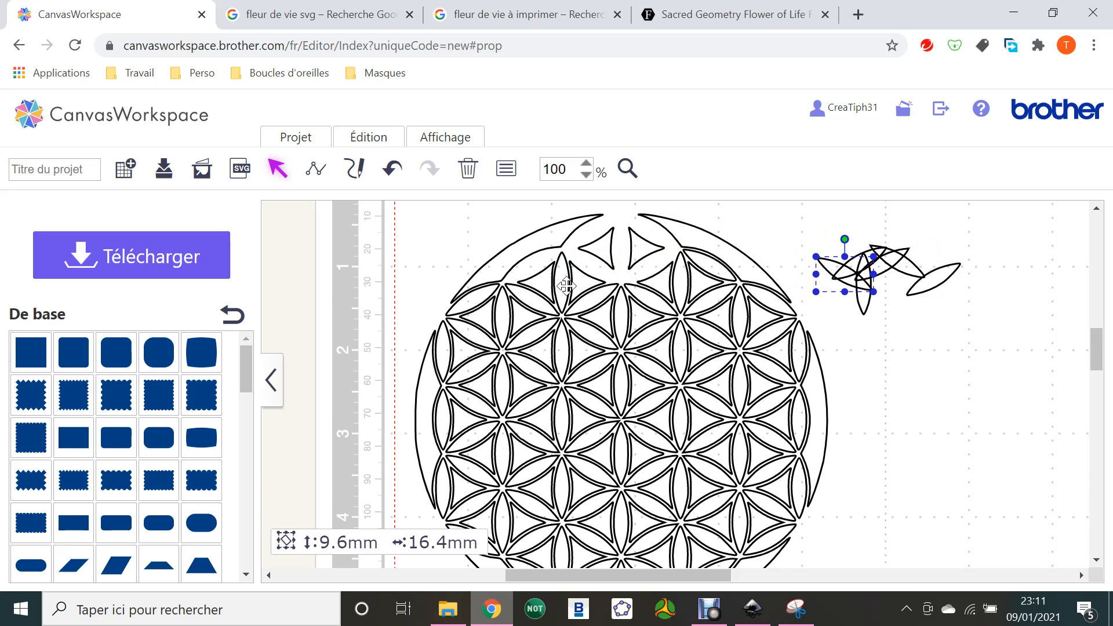
Step: Move further petals from the flower's second row and upper-left edge onto the pile of removed petals
left_click_drag(564, 285, 891, 282)
left_click_drag(560, 299, 885, 269)
left_click_drag(473, 296, 856, 278)
left_click_drag(708, 261, 904, 275)
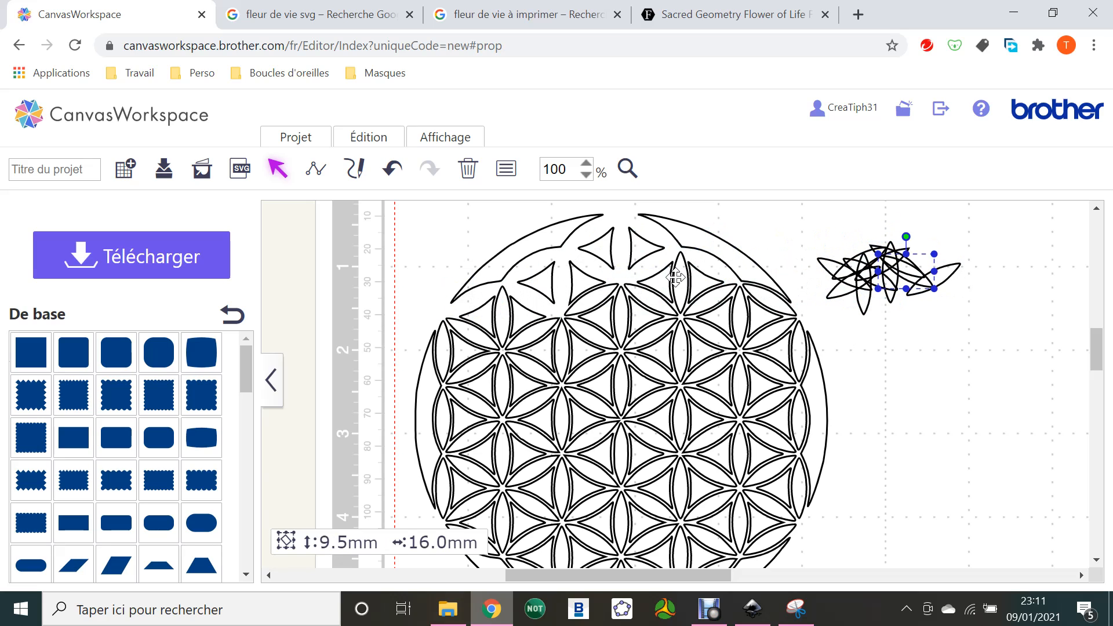
left_click_drag(680, 277, 876, 286)
left_click_drag(499, 314, 951, 305)
scroll(691, 214, "up", 2)
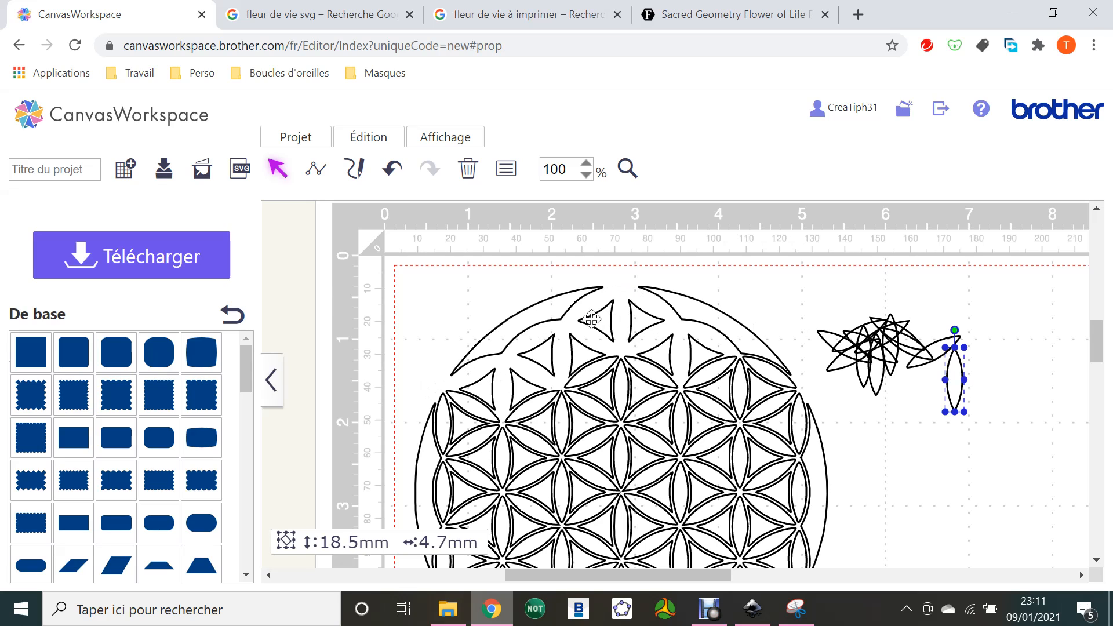
left_click(467, 406)
left_click_drag(879, 353, 959, 354)
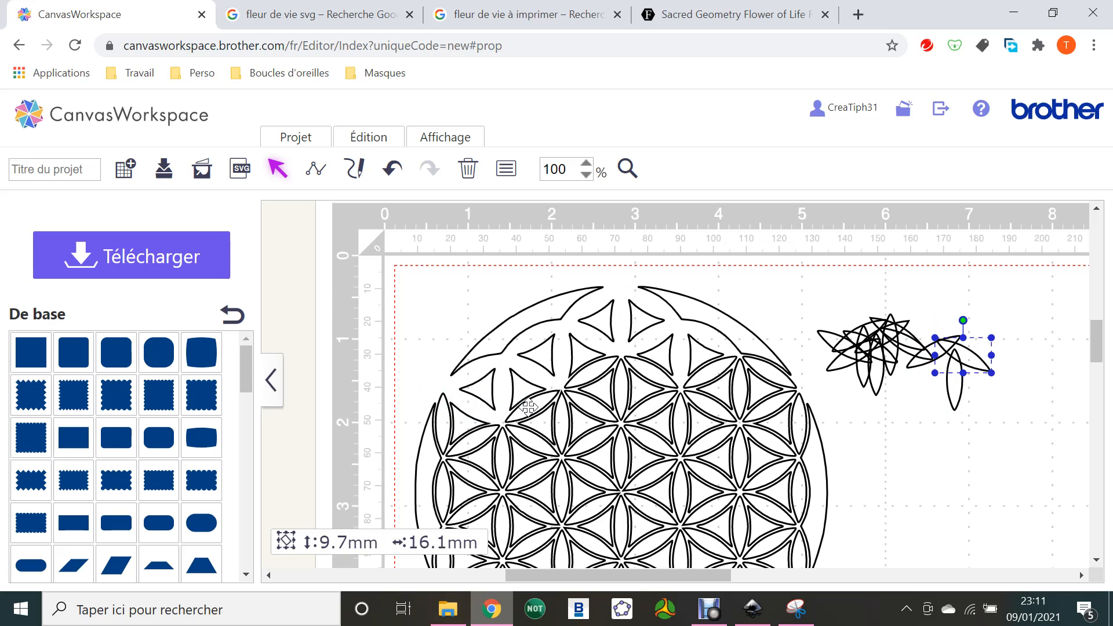
left_click_drag(441, 416, 923, 340)
scroll(723, 360, "down", 1)
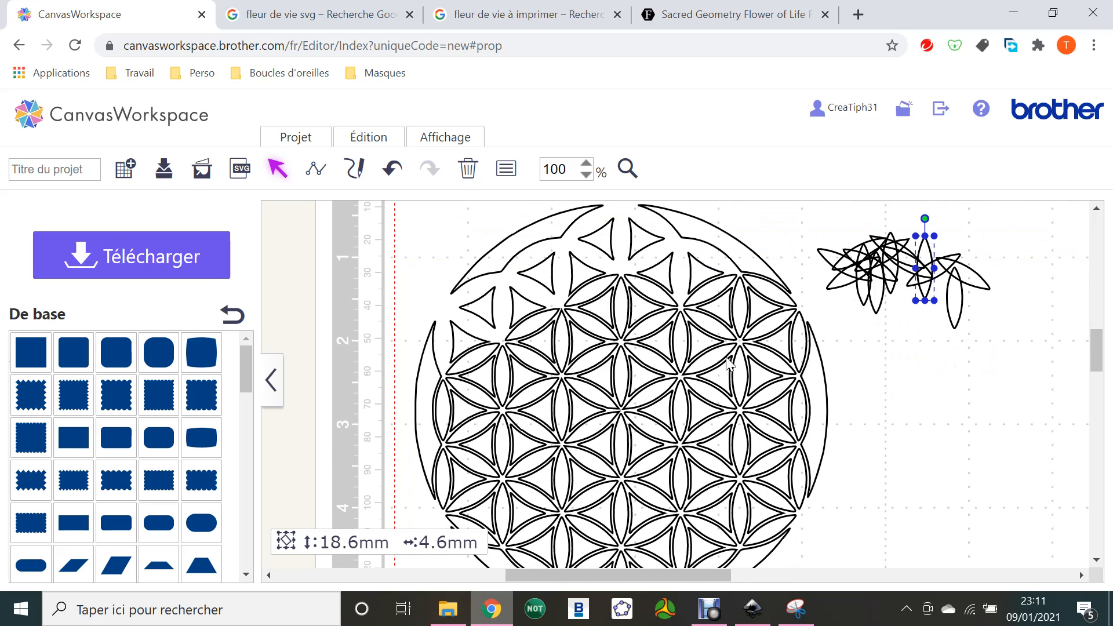
Step: Add a basic circle, enlarge it to about 137.6 mm in diameter and centre it around the flower
left_click(587, 175)
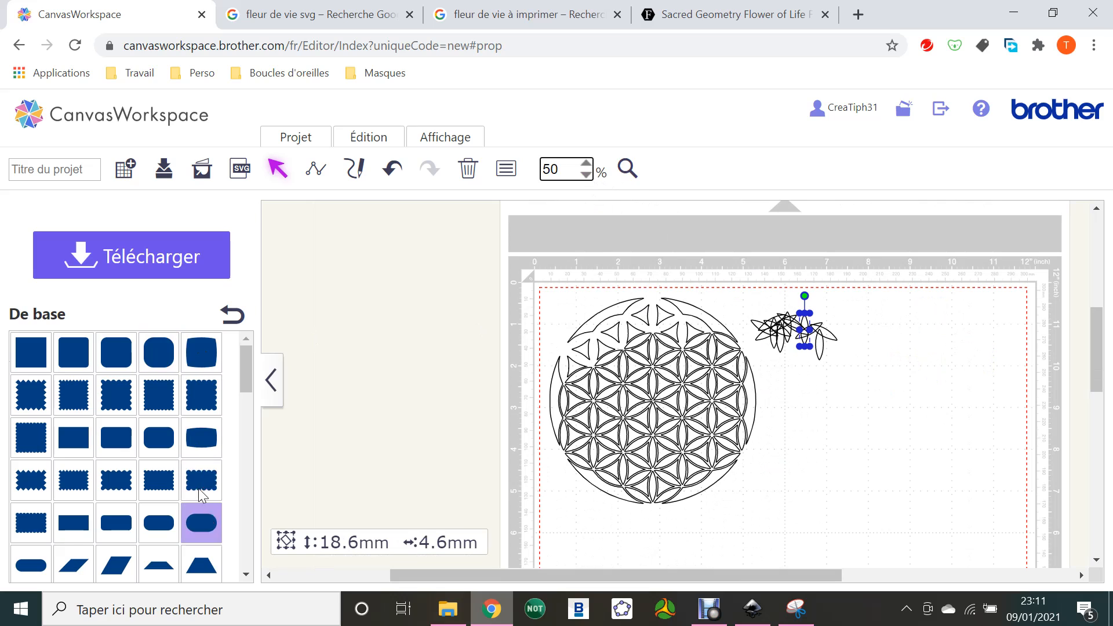
scroll(200, 525, "down", 3)
left_click(207, 557)
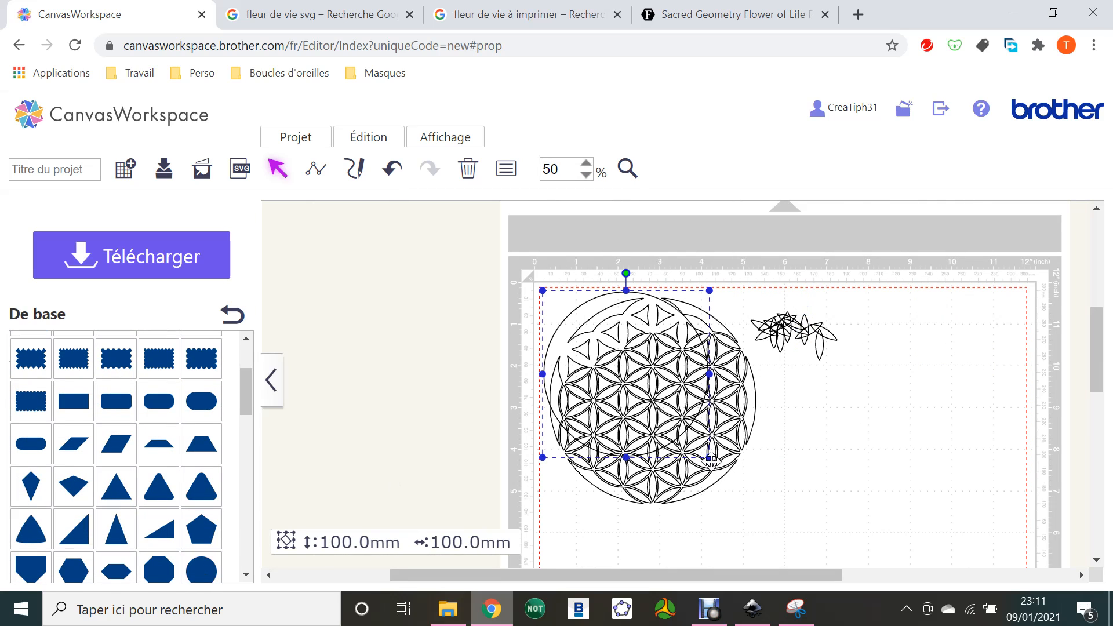
left_click_drag(710, 458, 772, 519)
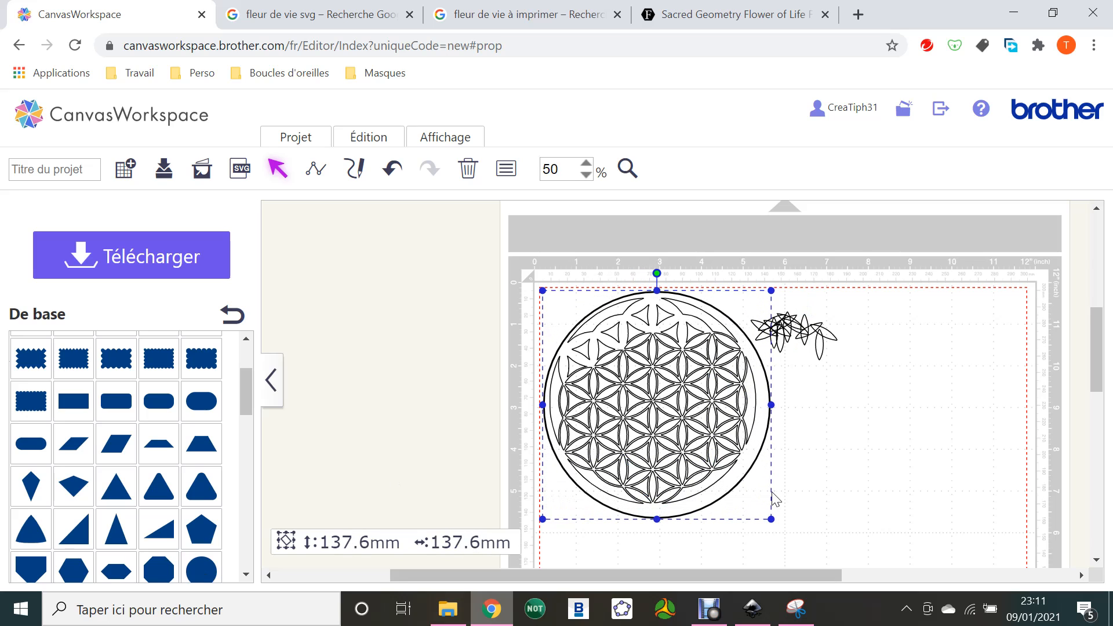
left_click_drag(759, 442, 755, 440)
left_click(865, 475)
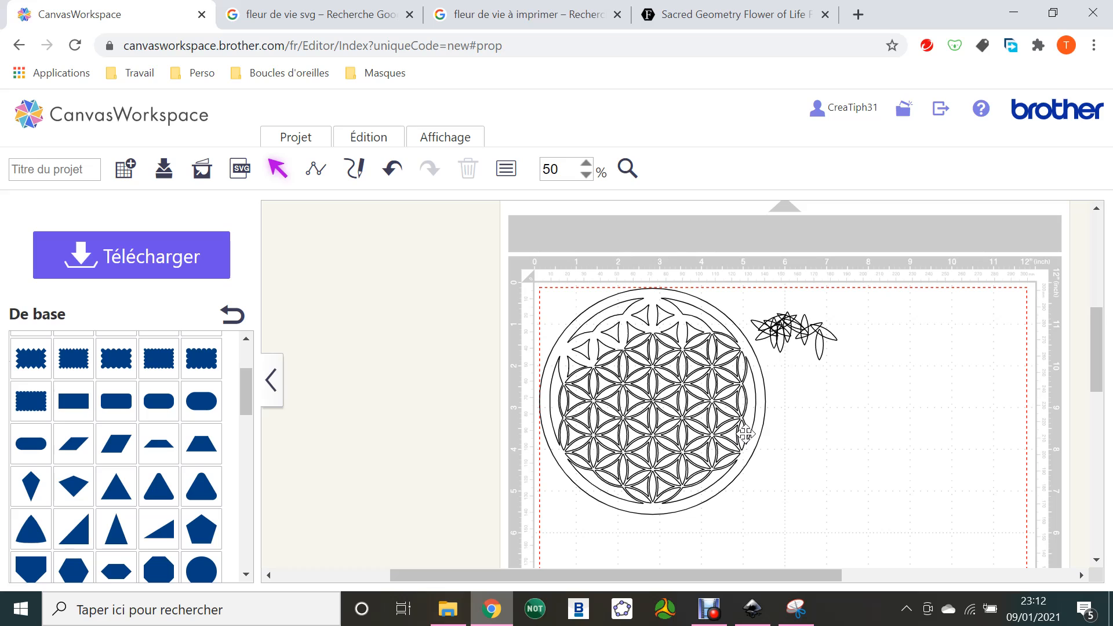
Step: Select every shape on the mat, including the circle and the loose petals, and delete them all
mouse_move(755, 281)
left_mouse_down()
mouse_move(799, 314)
mouse_move(753, 261)
left_mouse_up()
left_click_drag(520, 254, 873, 526)
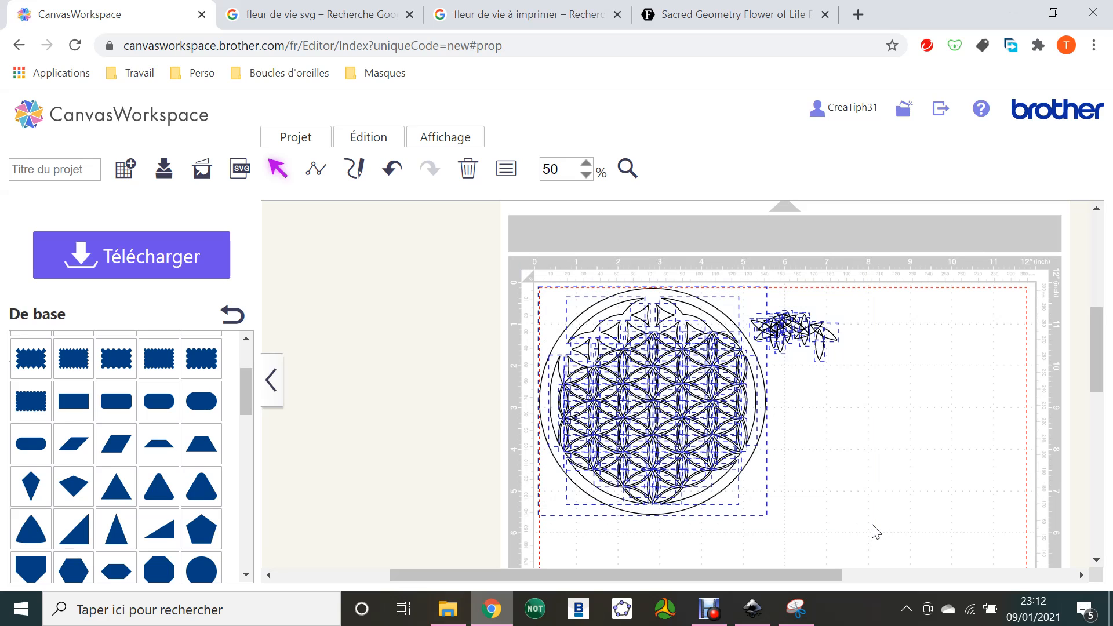
key("Delete")
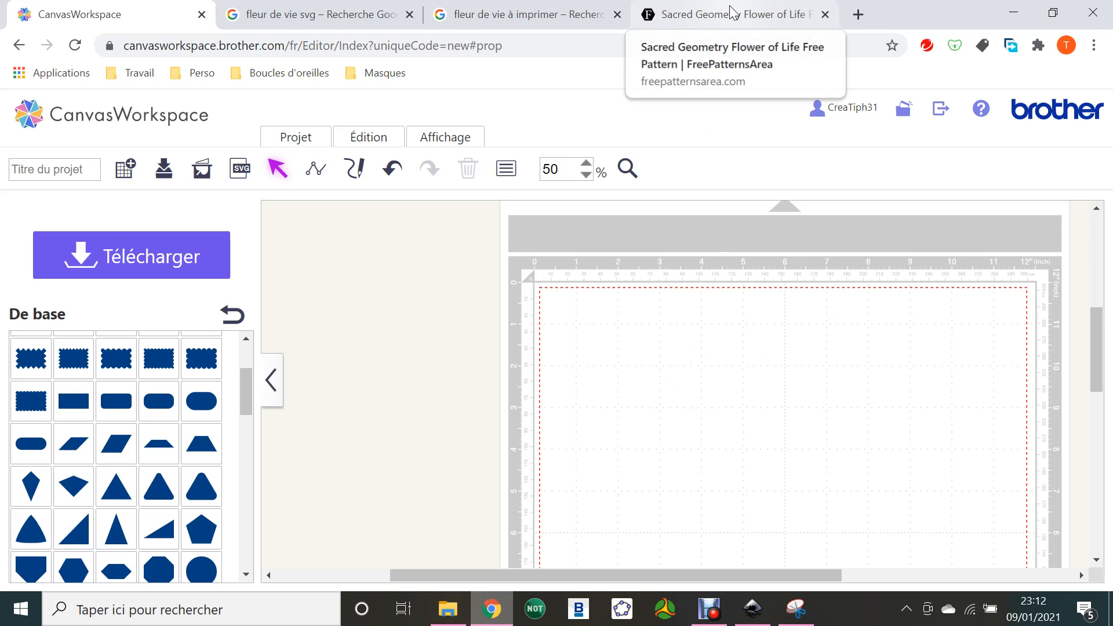
Step: Switch to the freepatternsarea.com page with the Sacred Geometry Flower of Life free pattern
left_click(754, 23)
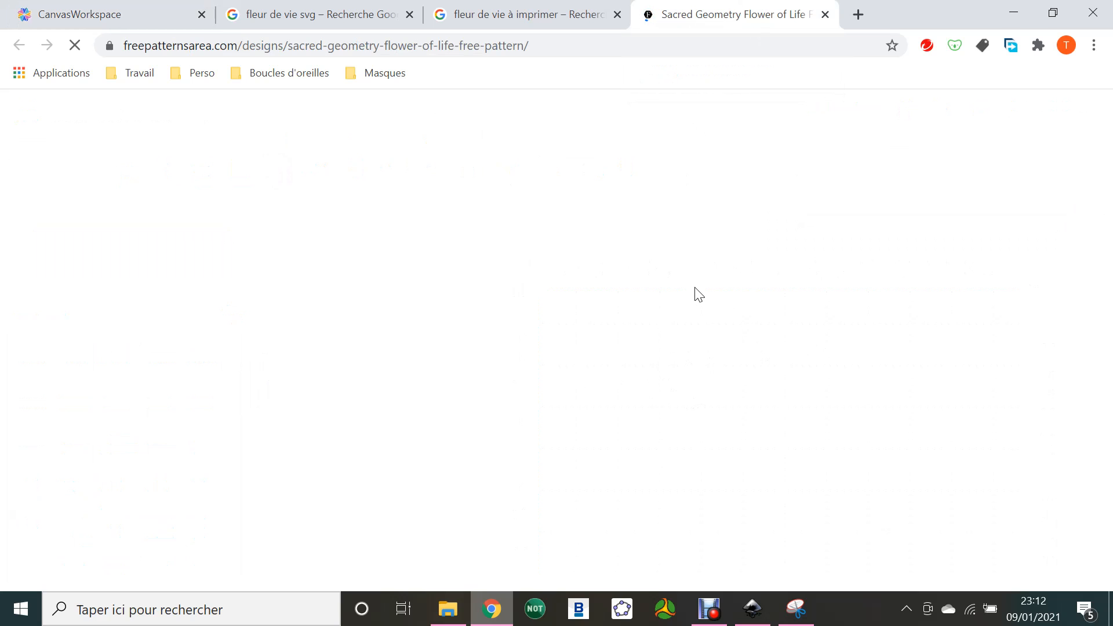
Step: Capture the solid black flower of life inside a thick ring, first in the pattern preview, with the Snipping Tool
scroll(410, 241, "up", 5)
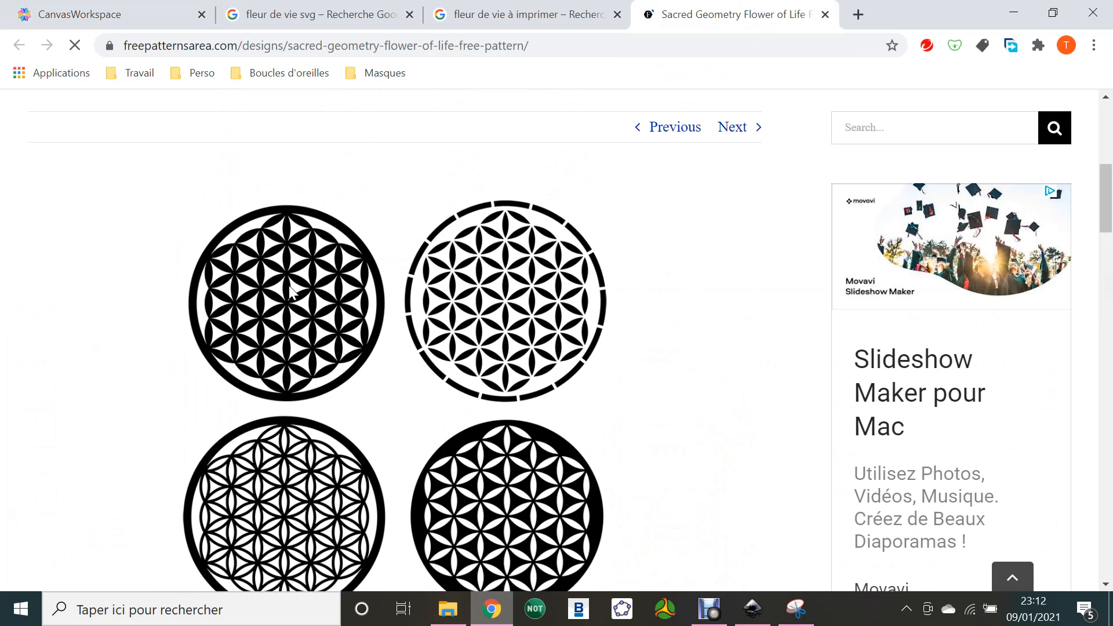
left_click(796, 608)
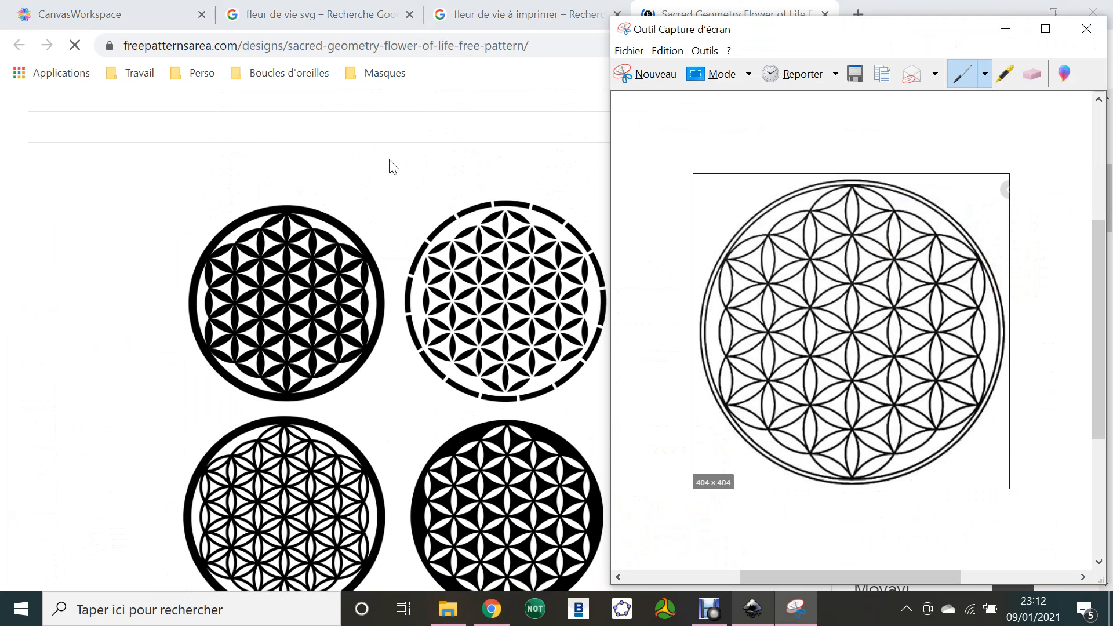
left_click(648, 74)
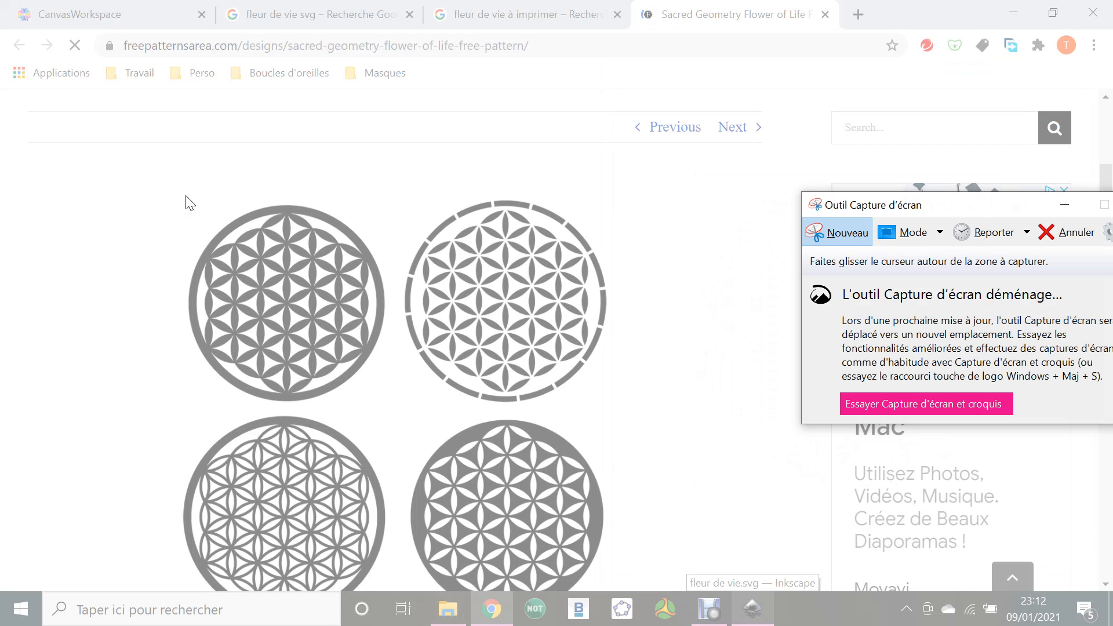
left_click_drag(186, 196, 390, 408)
Step: Save the screen capture in Downloads as the JPEG file "fleur de vie 2"
left_click(126, 75)
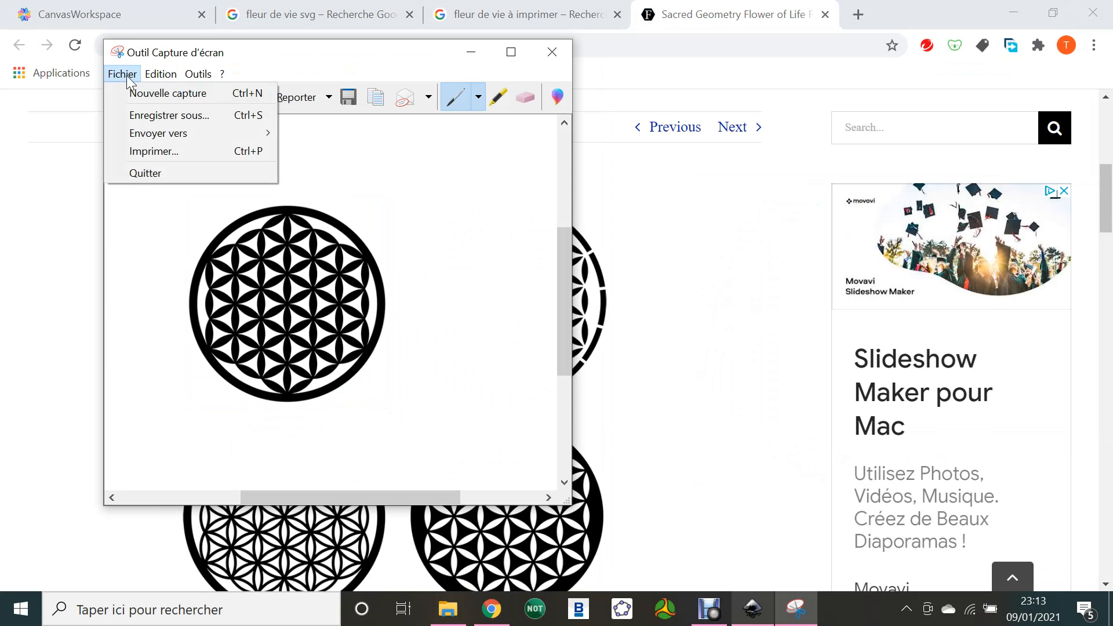
left_click(148, 115)
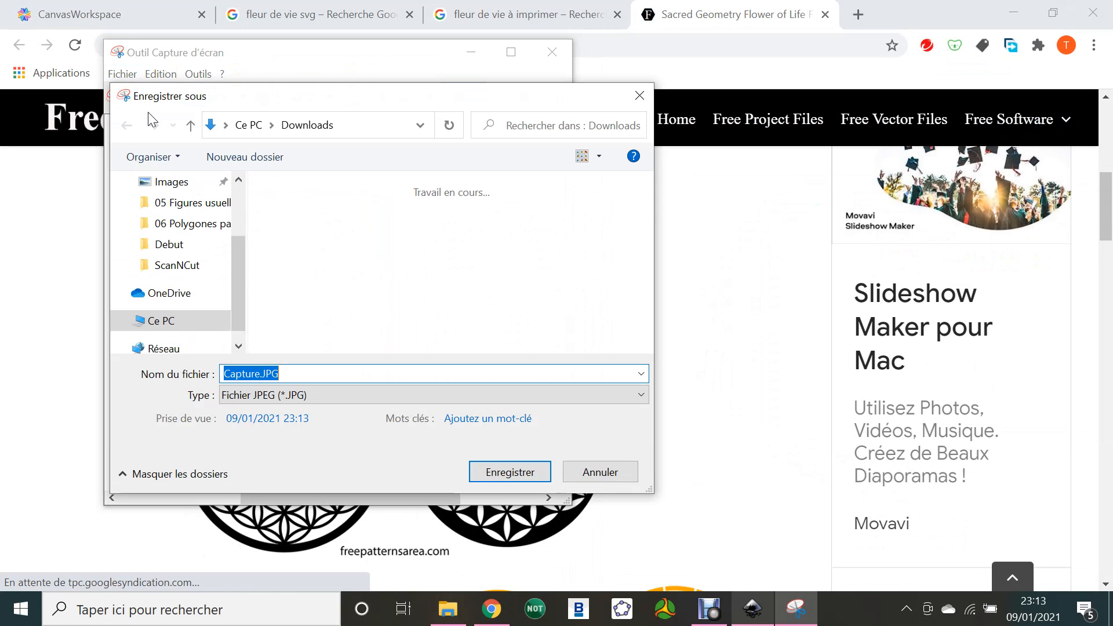
type("fleur de vi")
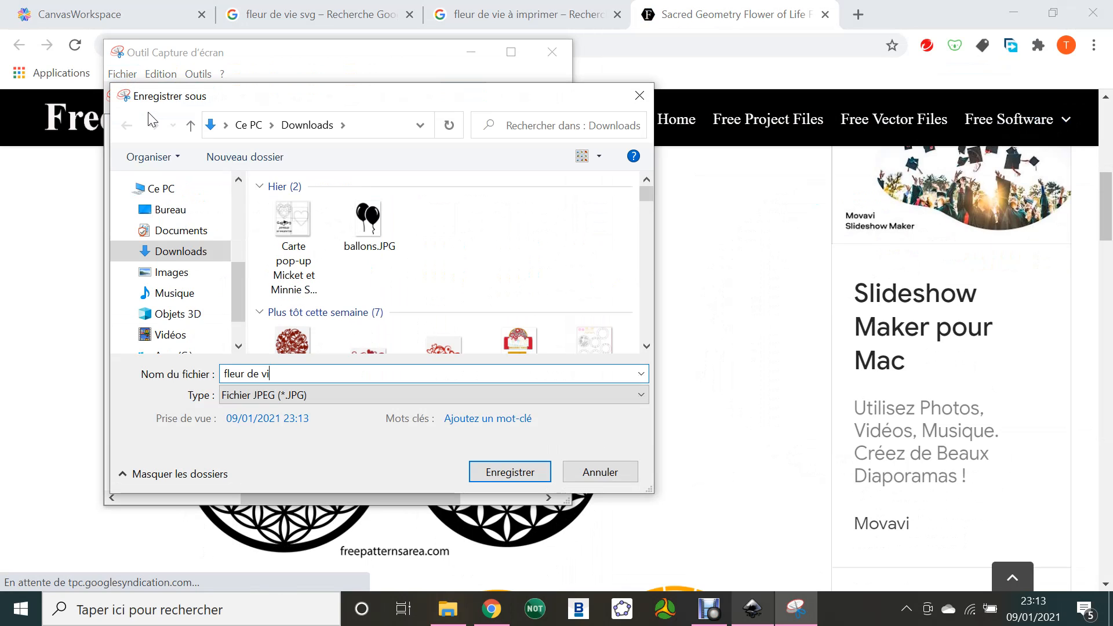
type("e 2")
key("Return")
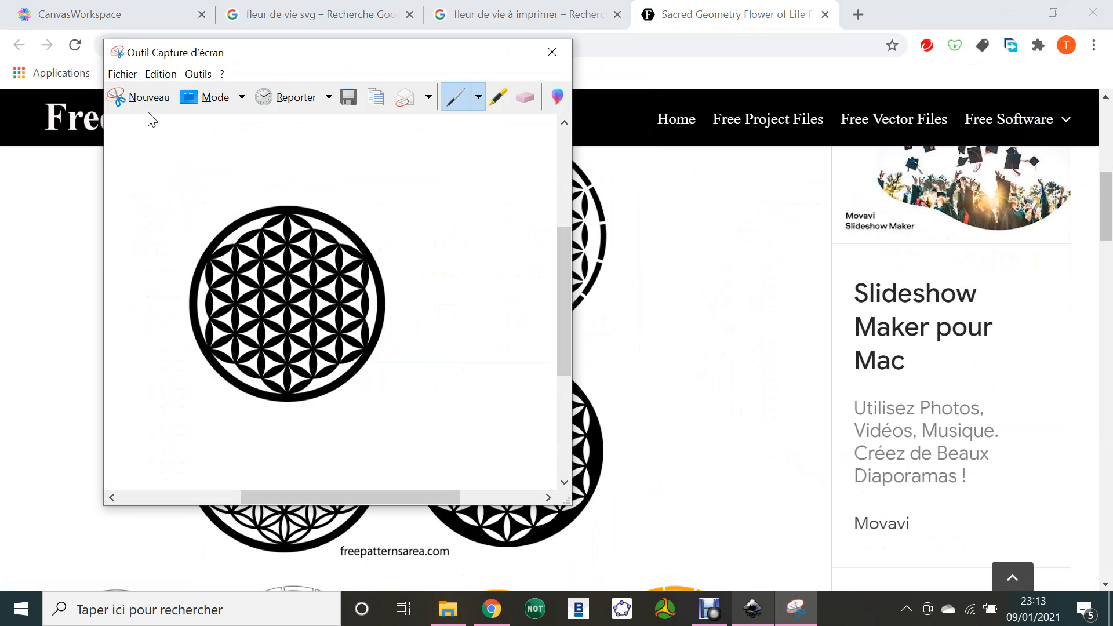
Step: Switch to Inkscape and delete the old traced flower path and its source image
left_click(751, 607)
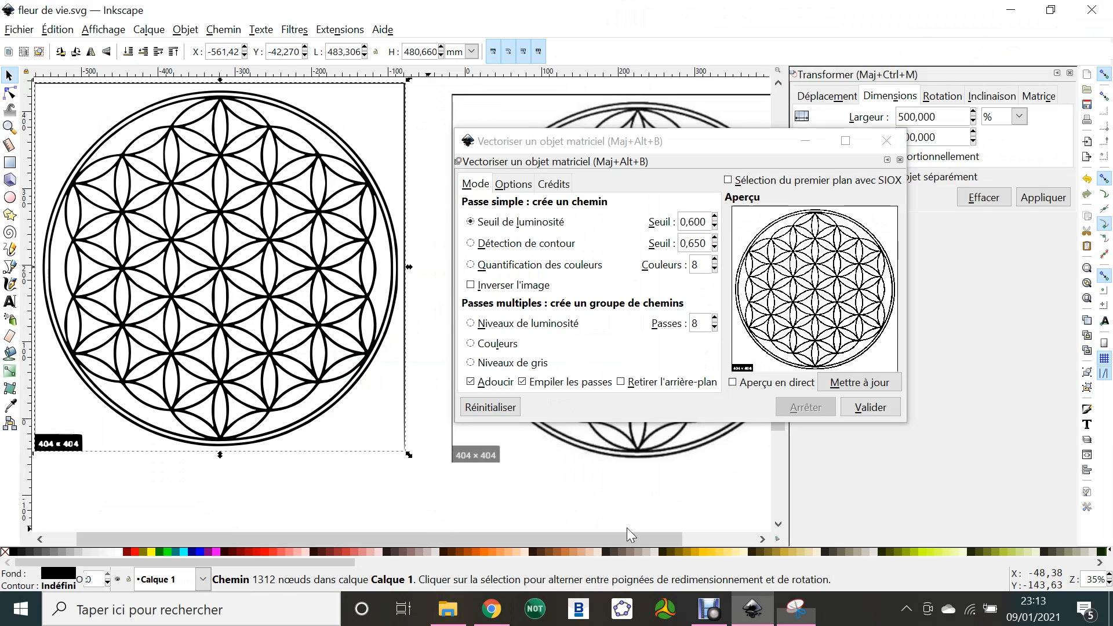
key("Delete")
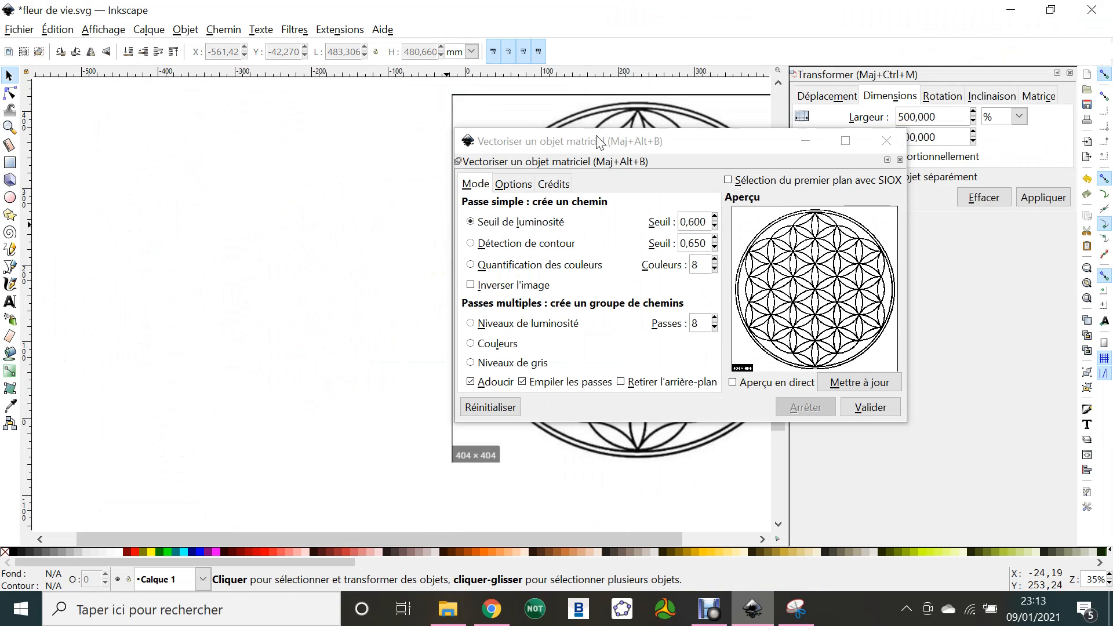
left_click(622, 114)
key("Delete")
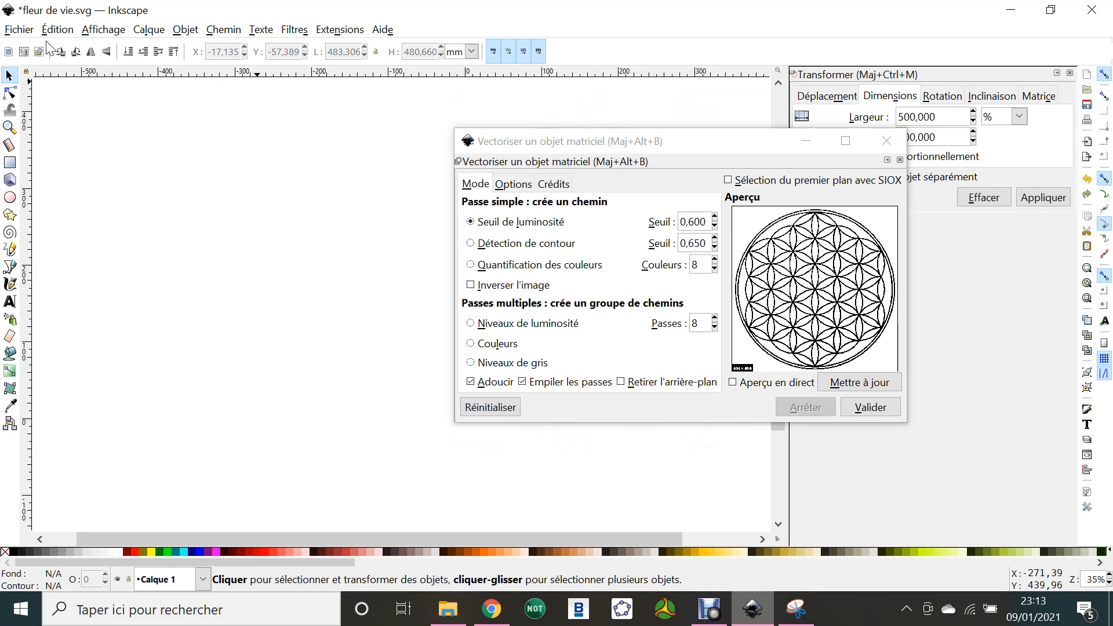
Step: Import fleur de vie 2.JPG as an embedded image and scale it proportionally to 500%
left_click(19, 30)
left_click(52, 189)
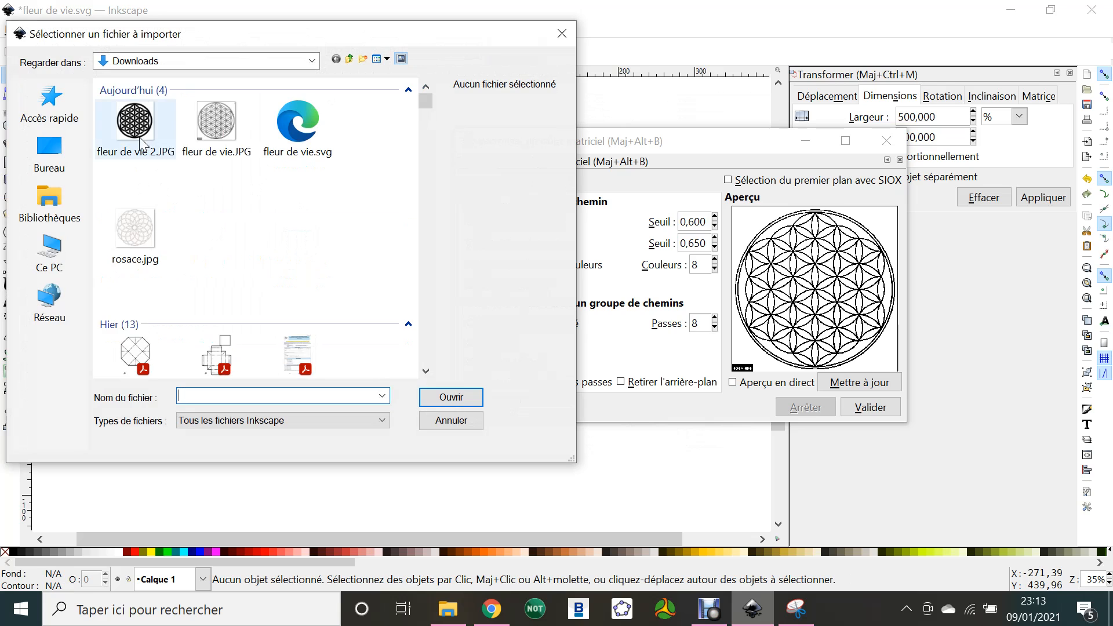
double_click(135, 120)
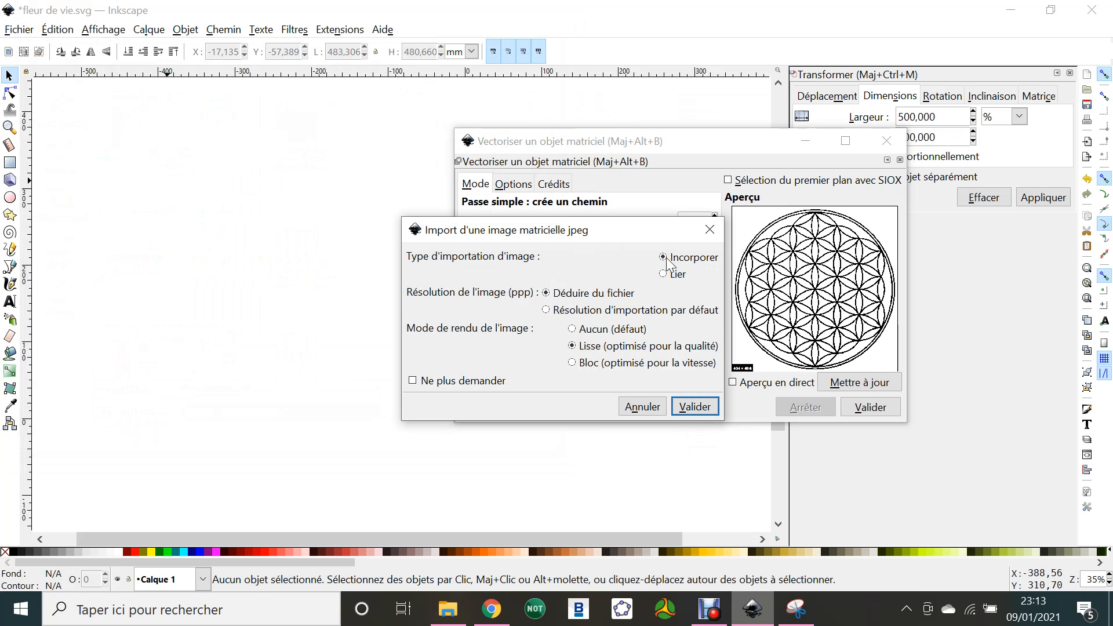
left_click(702, 412)
left_click_drag(712, 144, 380, 171)
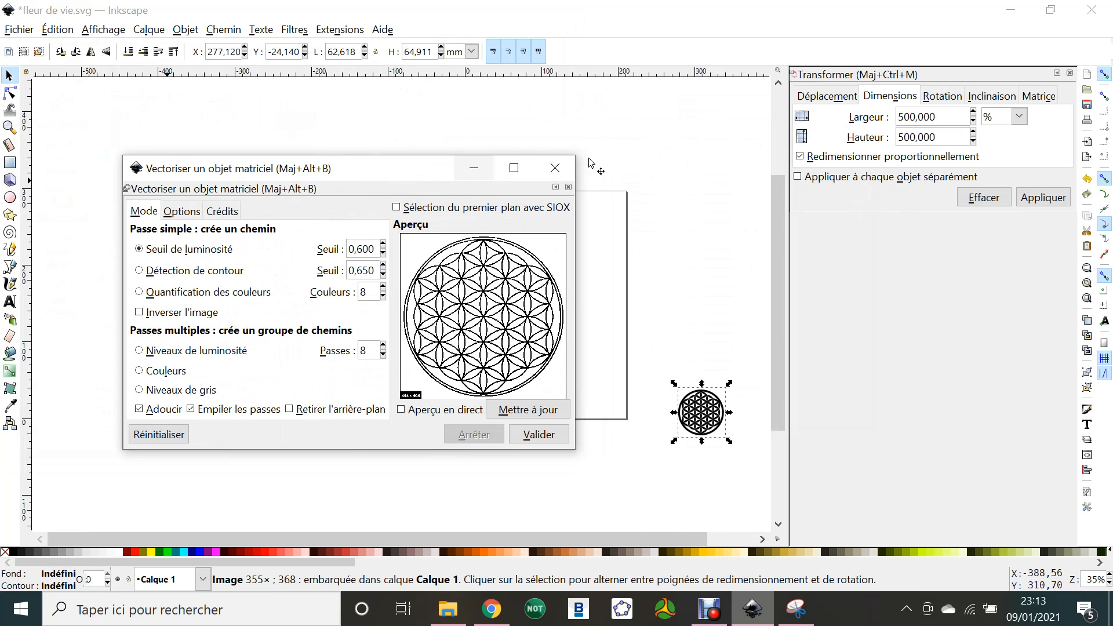
left_click(1047, 198)
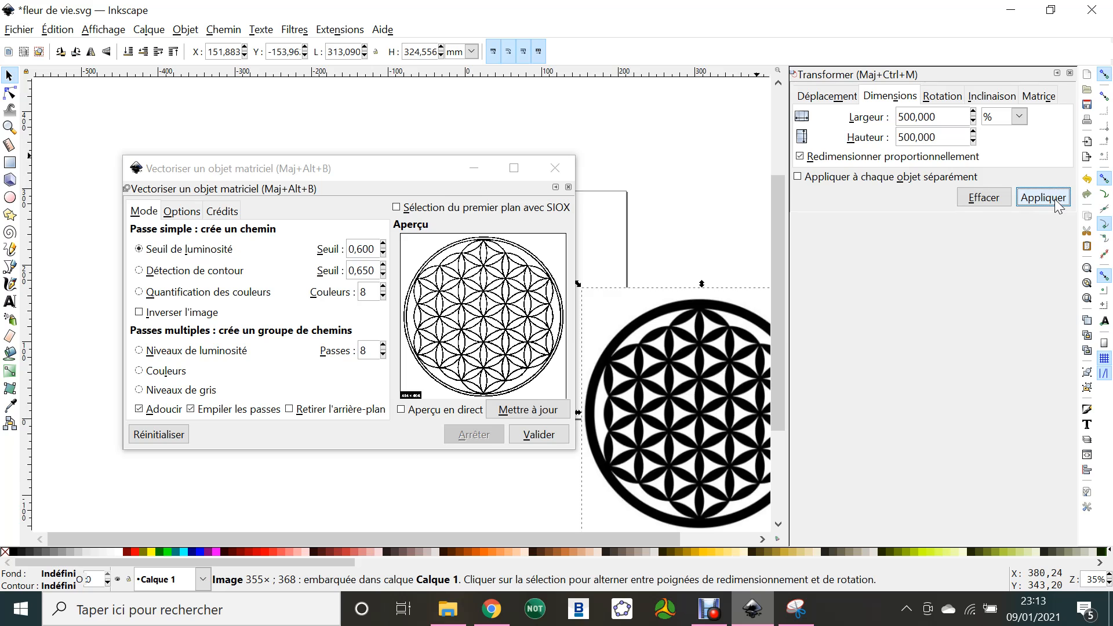
Step: Trace the flower image with a brightness threshold of 0.490 and move the resulting path clear of the original image
right_click(712, 370)
left_click(805, 176)
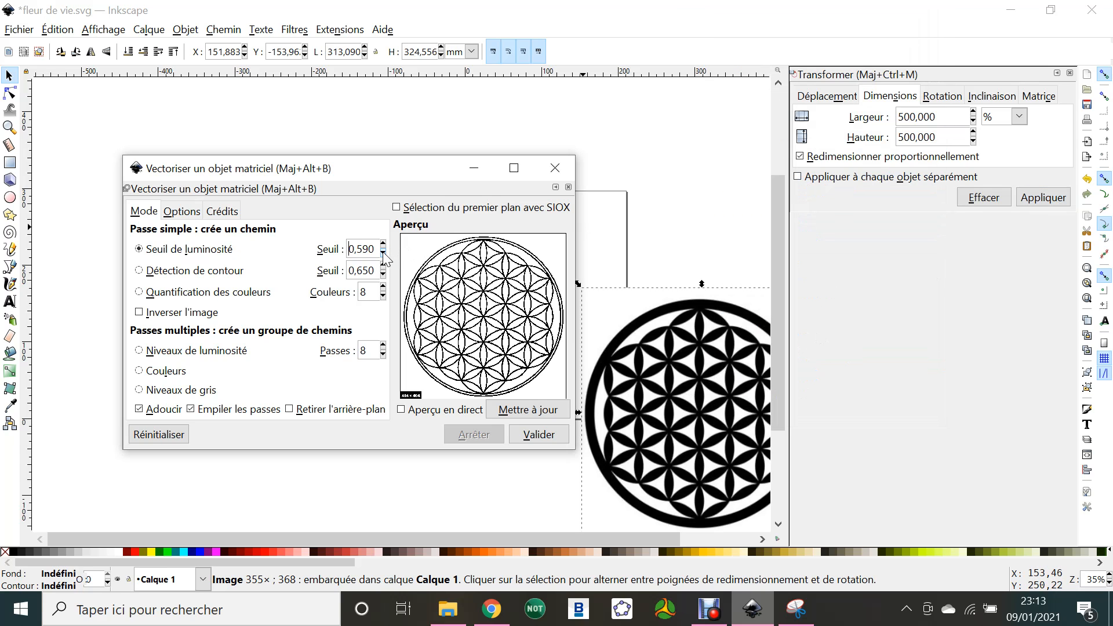
left_click(525, 410)
left_click(554, 437)
mouse_move(674, 397)
left_mouse_down()
mouse_move(594, 374)
mouse_move(225, 194)
mouse_move(196, 202)
left_mouse_up()
left_click_drag(405, 169, 699, 188)
Step: Save the drawing as a new Inkscape SVG file named "fleur de vie 2"
left_click(24, 29)
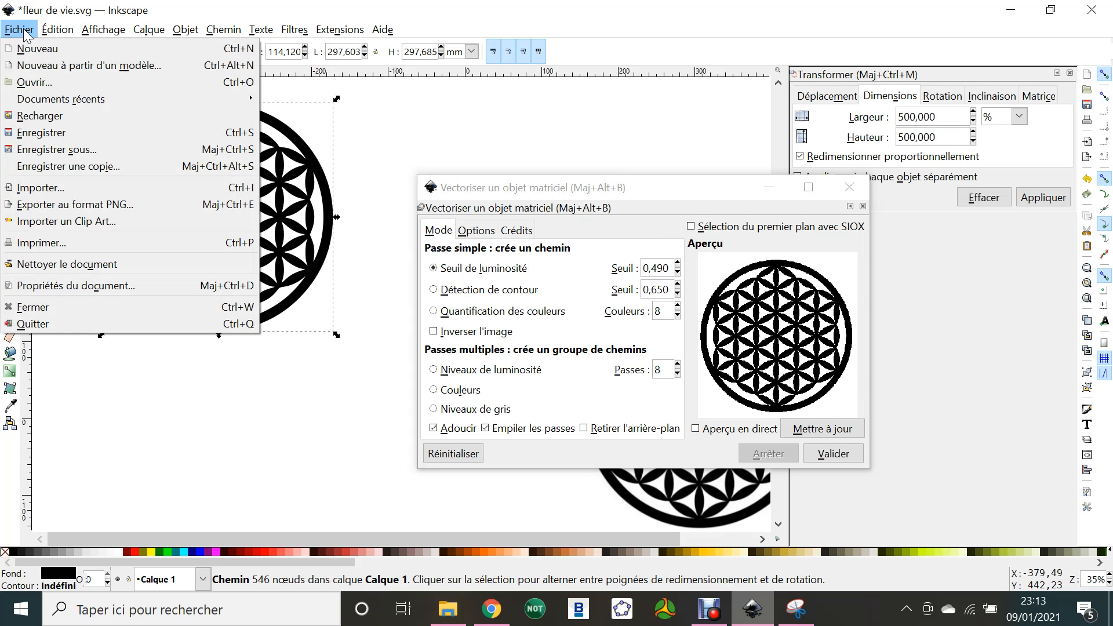
left_click(56, 149)
type("fl")
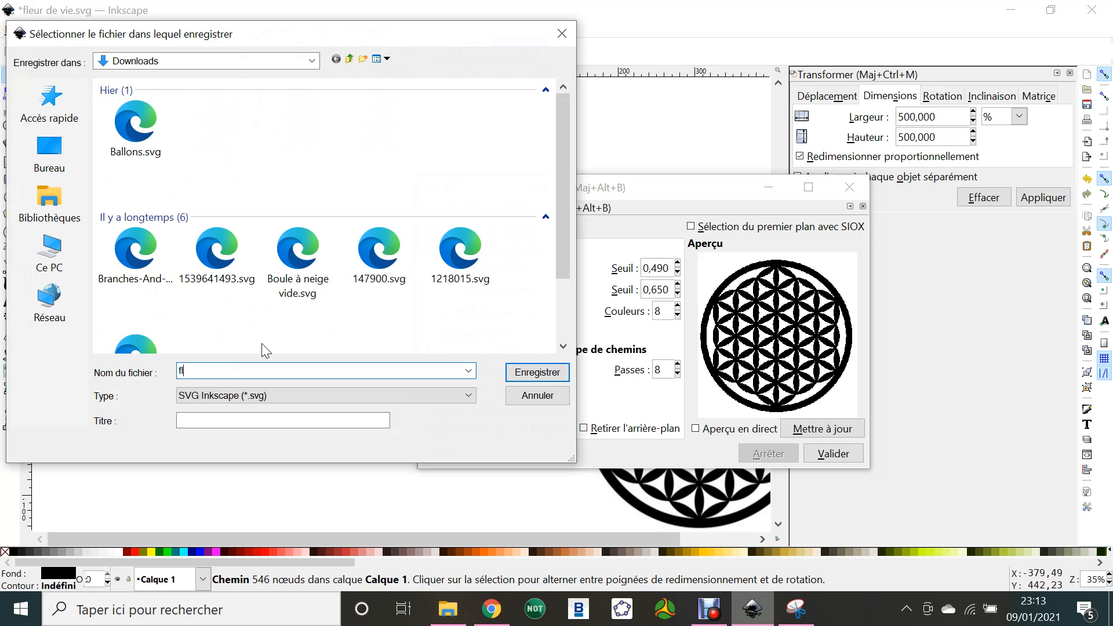
type("eur de vie 2")
key("Return")
Step: Switch to CanvasWorkspace and import fleur de vie 2.svg onto the mat
left_click(502, 615)
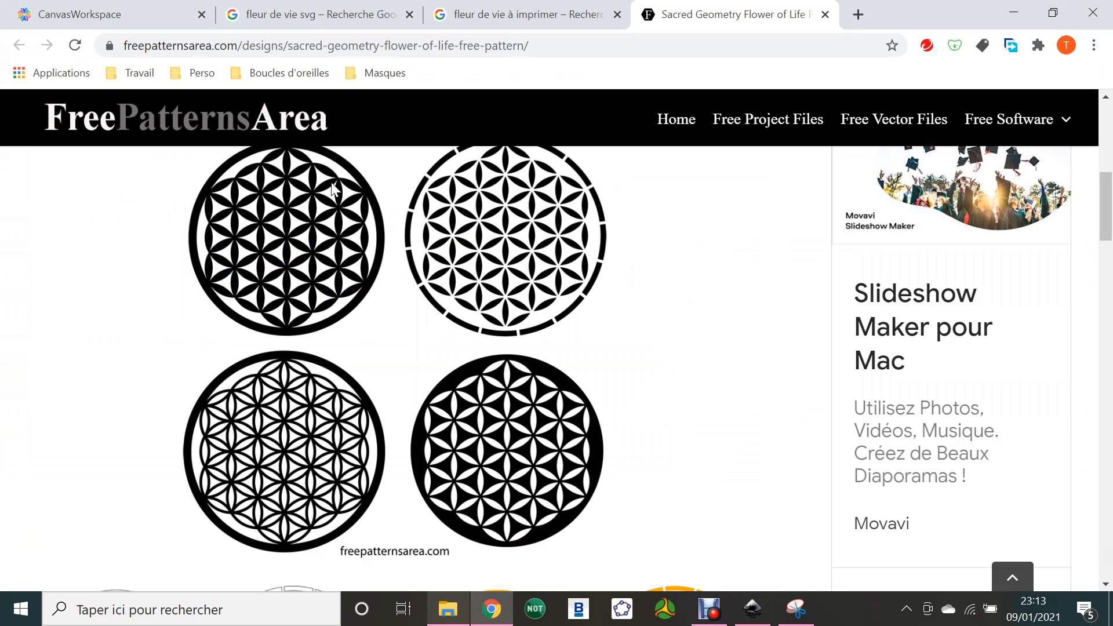
left_click(130, 11)
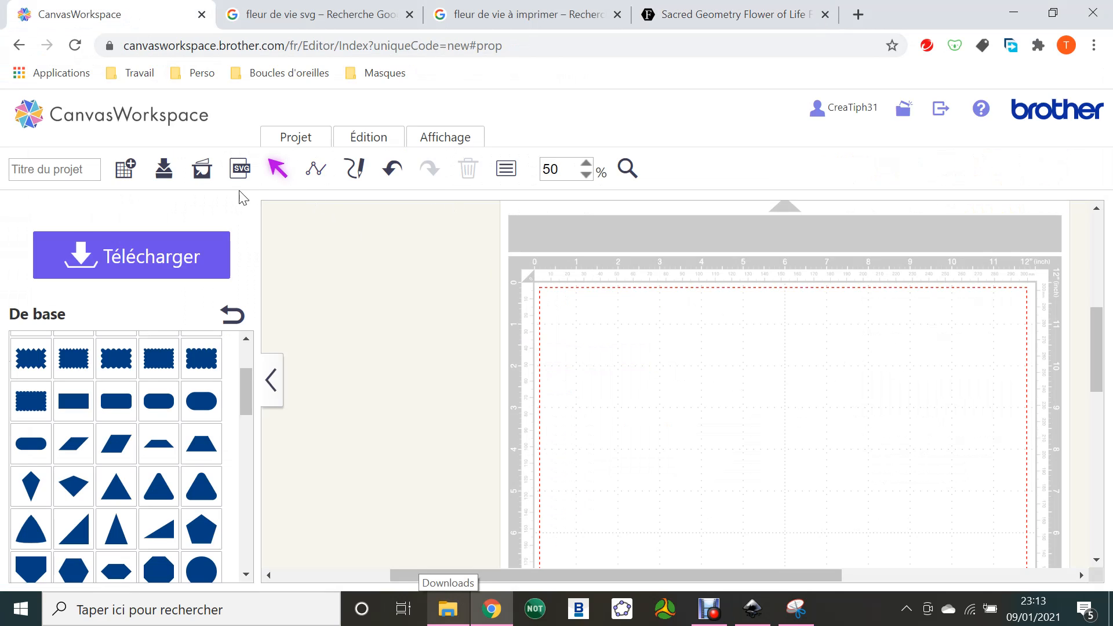
left_click(243, 168)
left_click(445, 314)
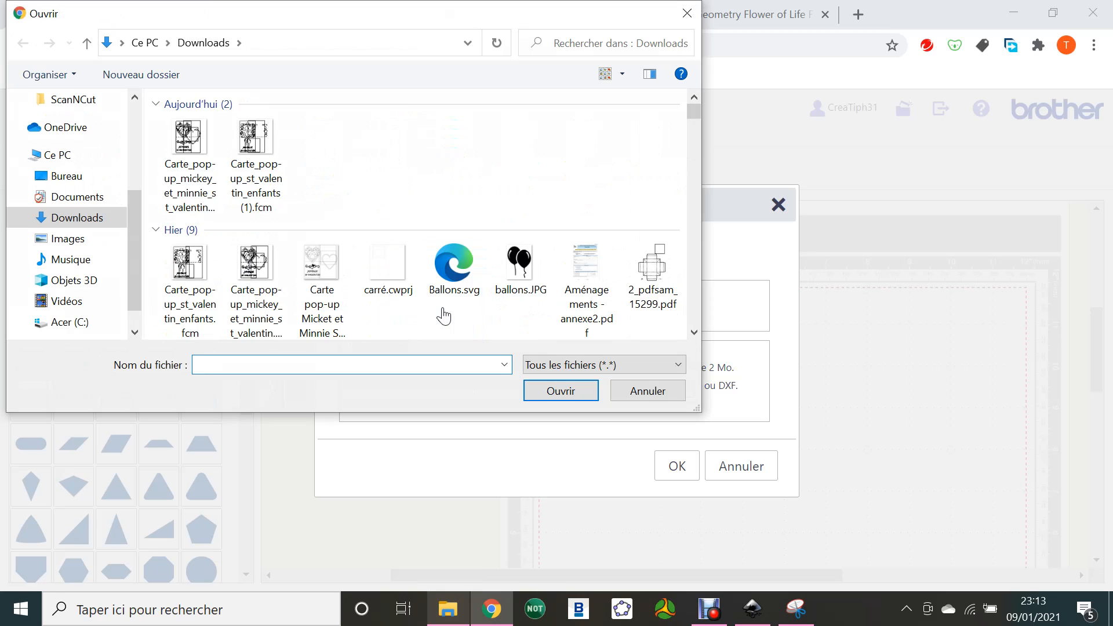
double_click(521, 152)
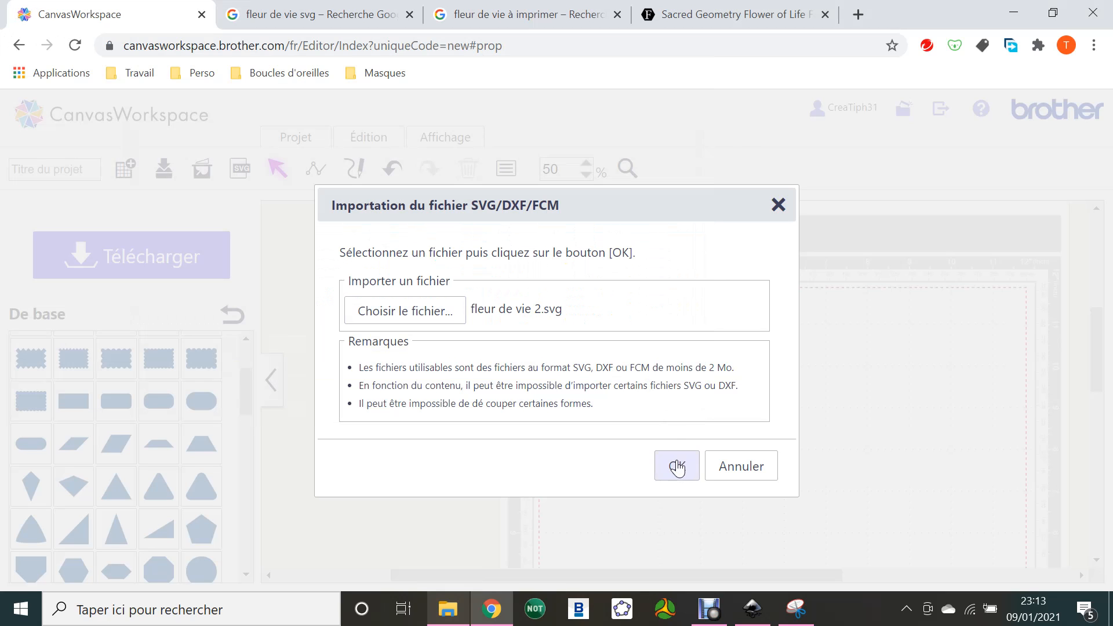
left_click(678, 467)
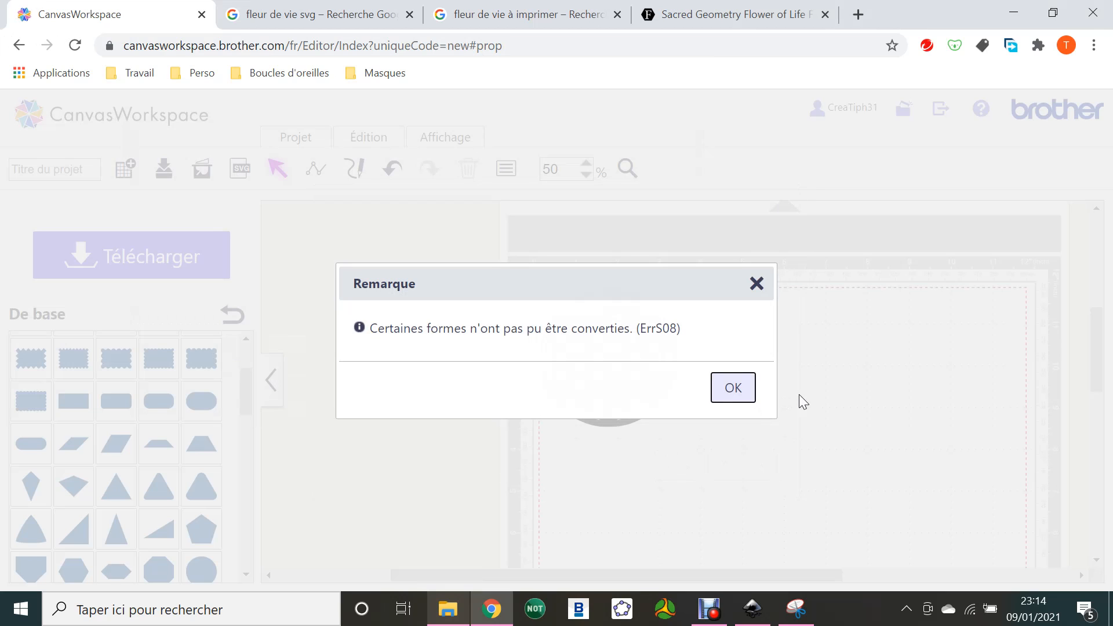
left_click(722, 392)
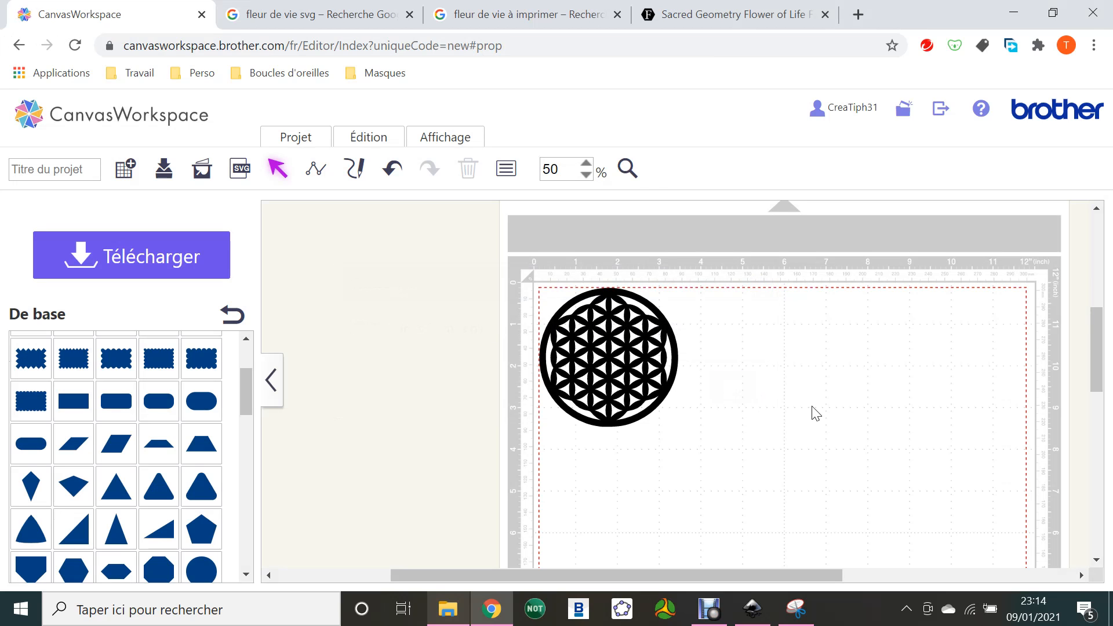
Step: Enlarge the imported flower proportionally to about 107.8 x 107.8 mm
left_click(629, 171)
left_click(642, 294)
scroll(521, 342, "down", 4)
left_click(278, 168)
left_click(666, 448)
left_click_drag(761, 457, 841, 539)
scroll(721, 479, "up", 1)
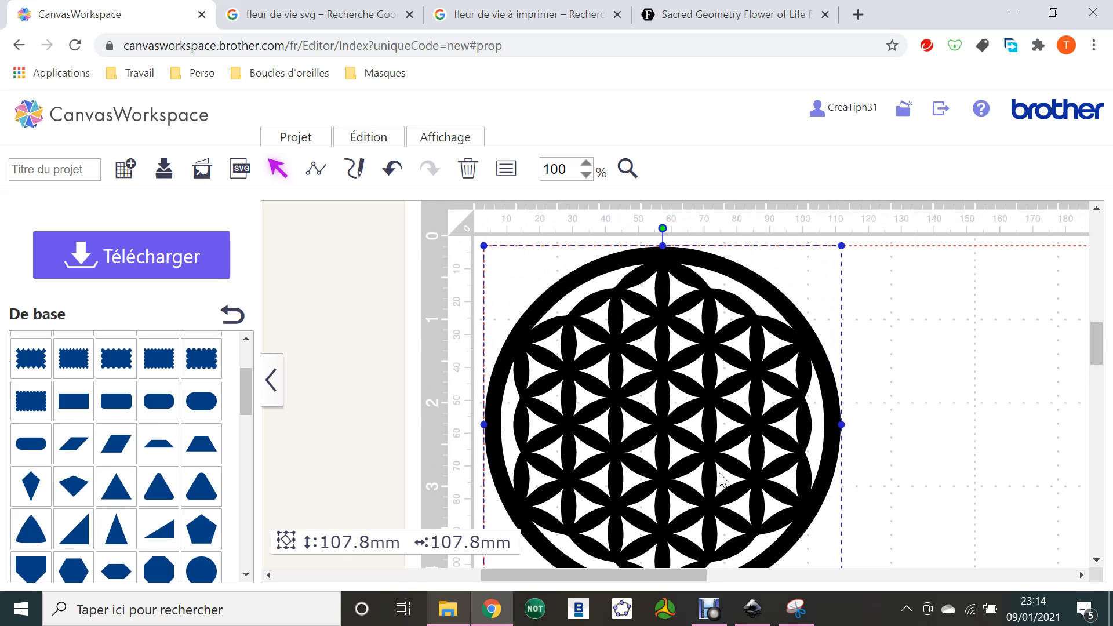
Step: Display the mat's shapes as outlines without fill and show the whole flower at 50% zoom
left_click(467, 137)
left_click(510, 400)
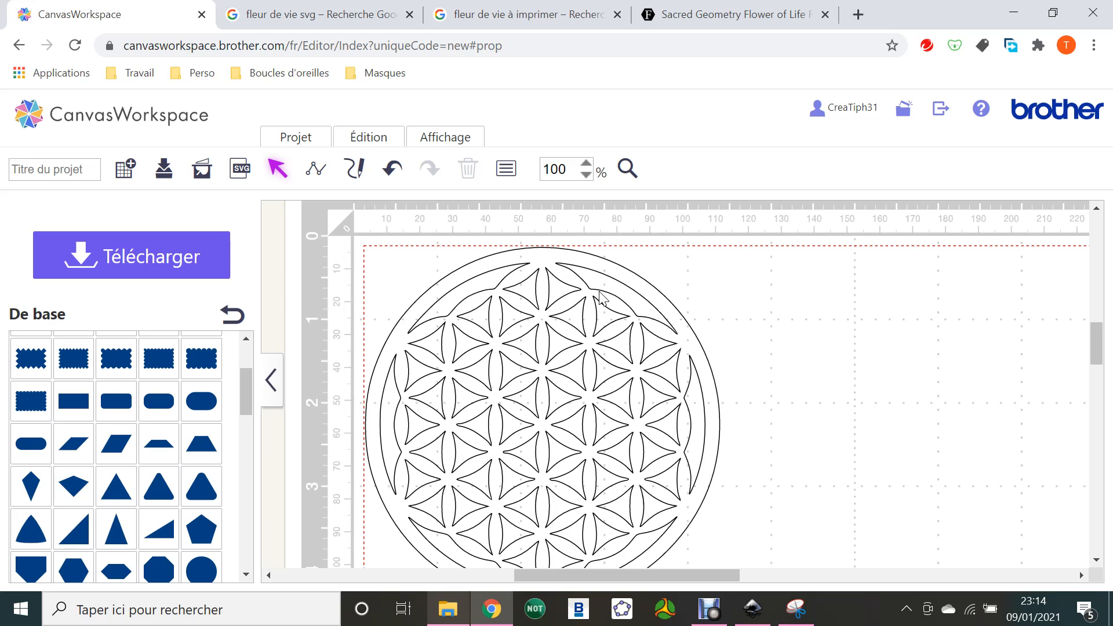
left_click(587, 175)
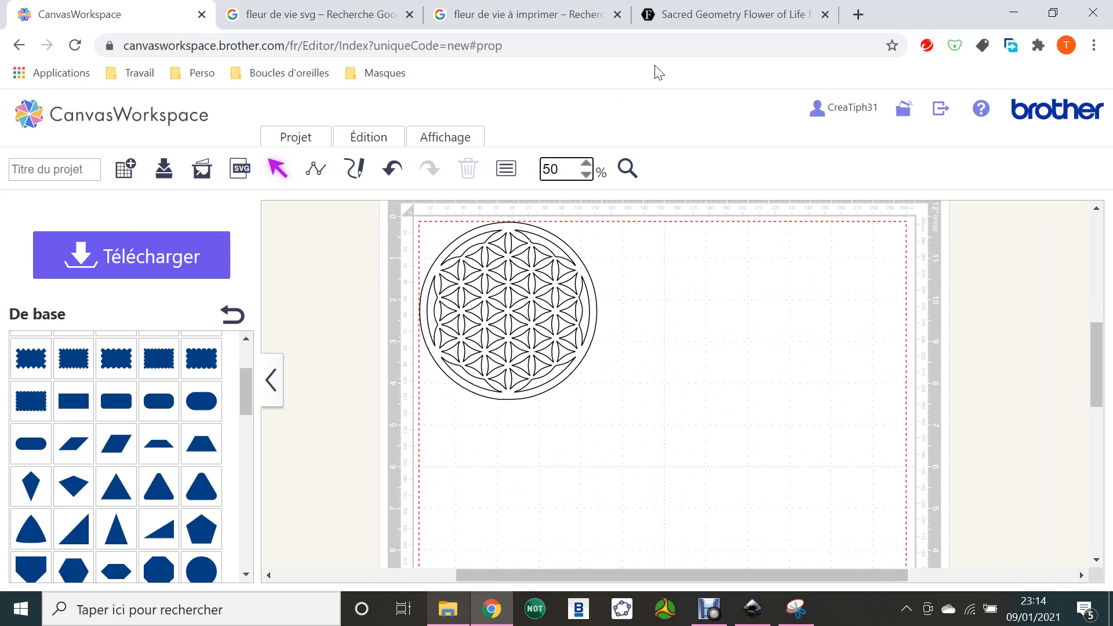
Step: Bookmark the freepatternsarea.com flower of life page in the Perso folder and look through its pattern variants
left_click(701, 13)
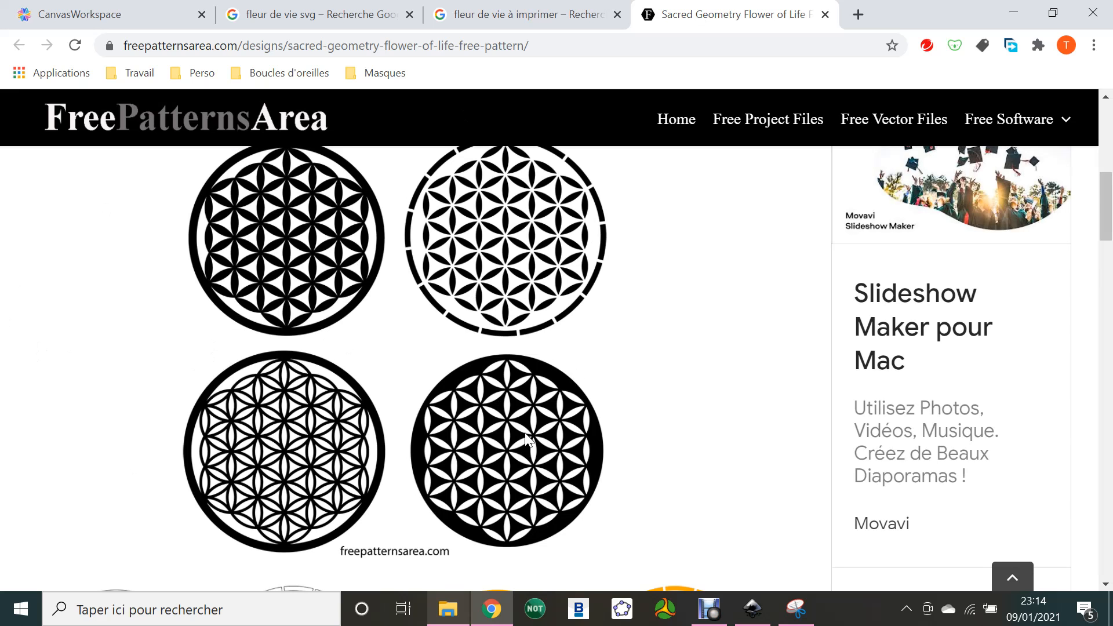
scroll(528, 439, "down", 5)
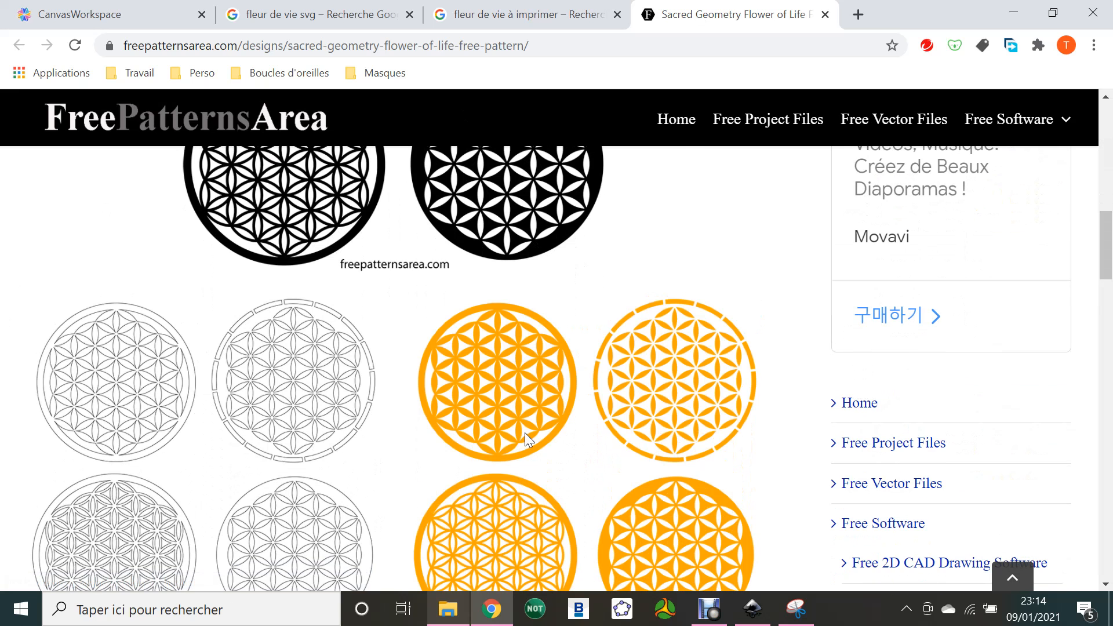
scroll(524, 432, "up", 3)
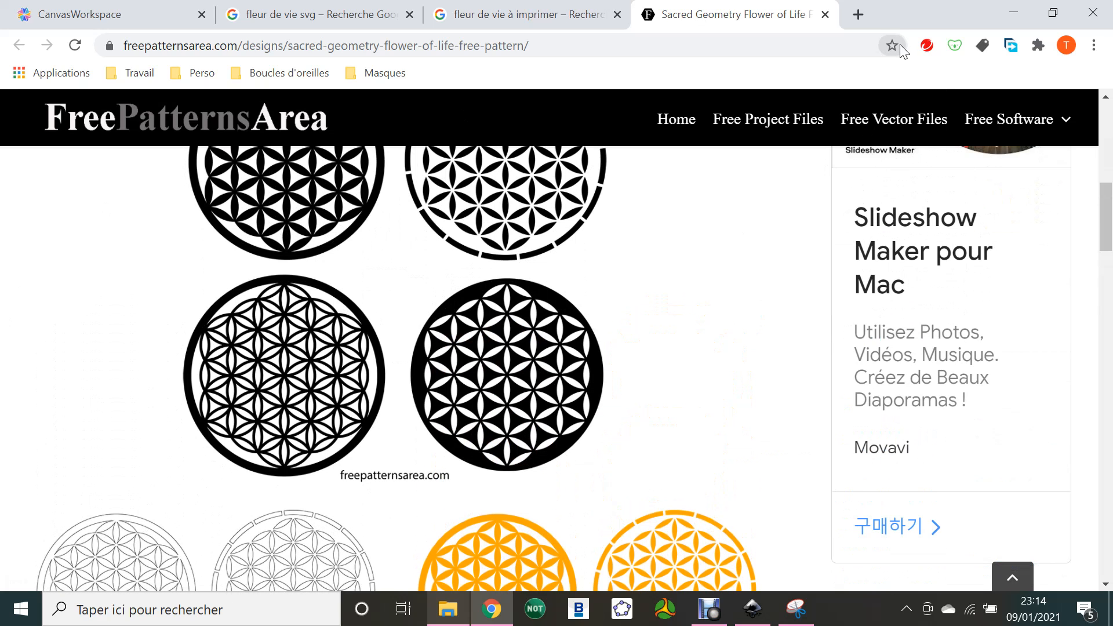
left_click(893, 45)
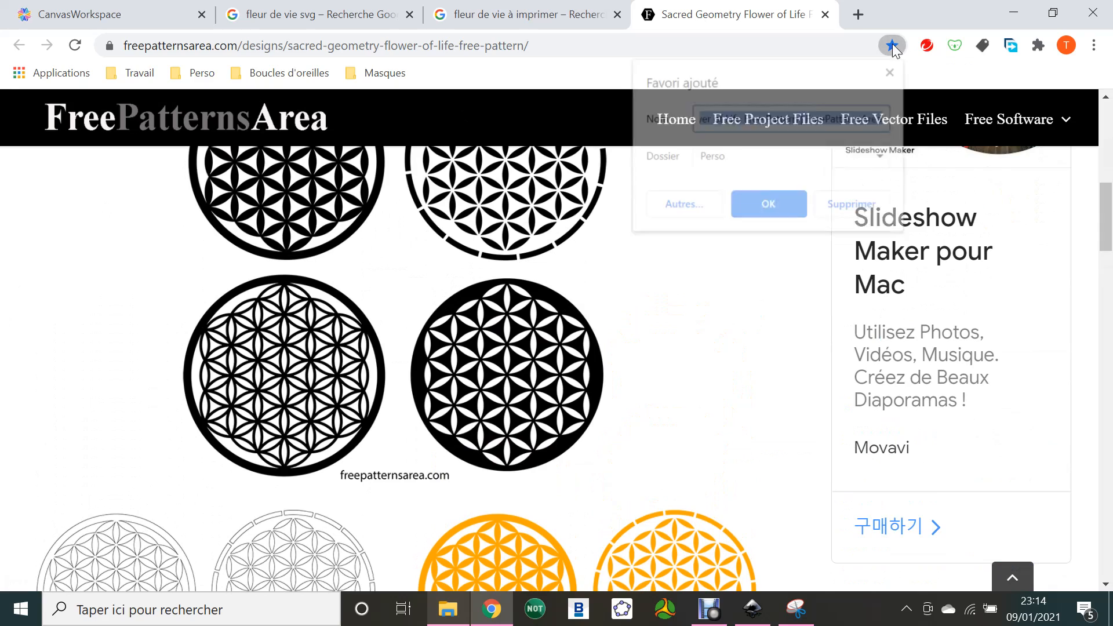
left_click(768, 206)
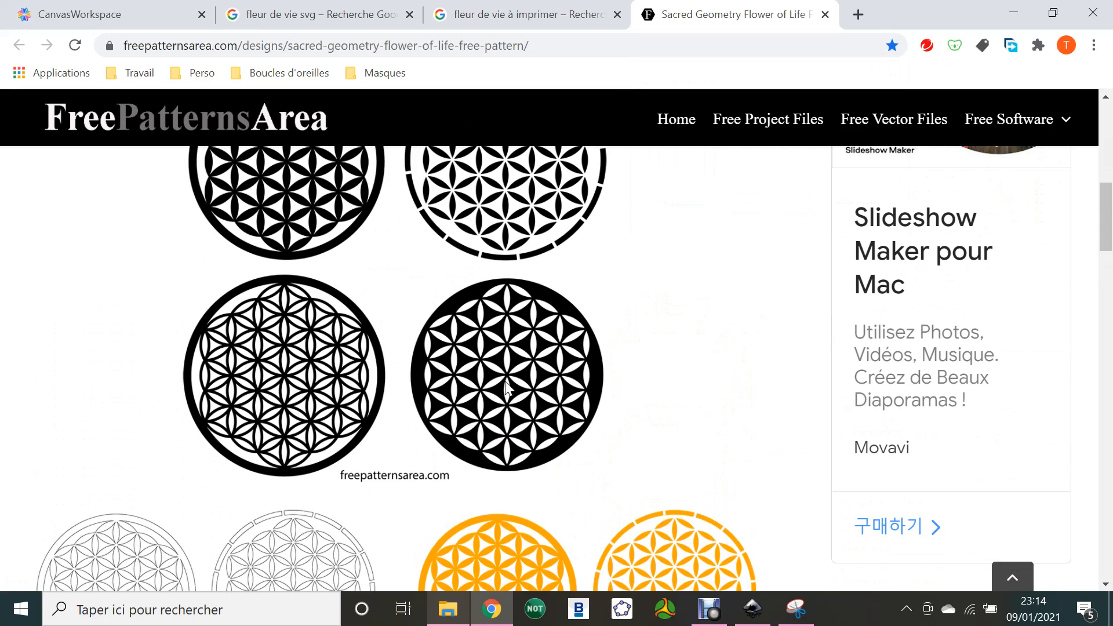
scroll(517, 491, "down", 7)
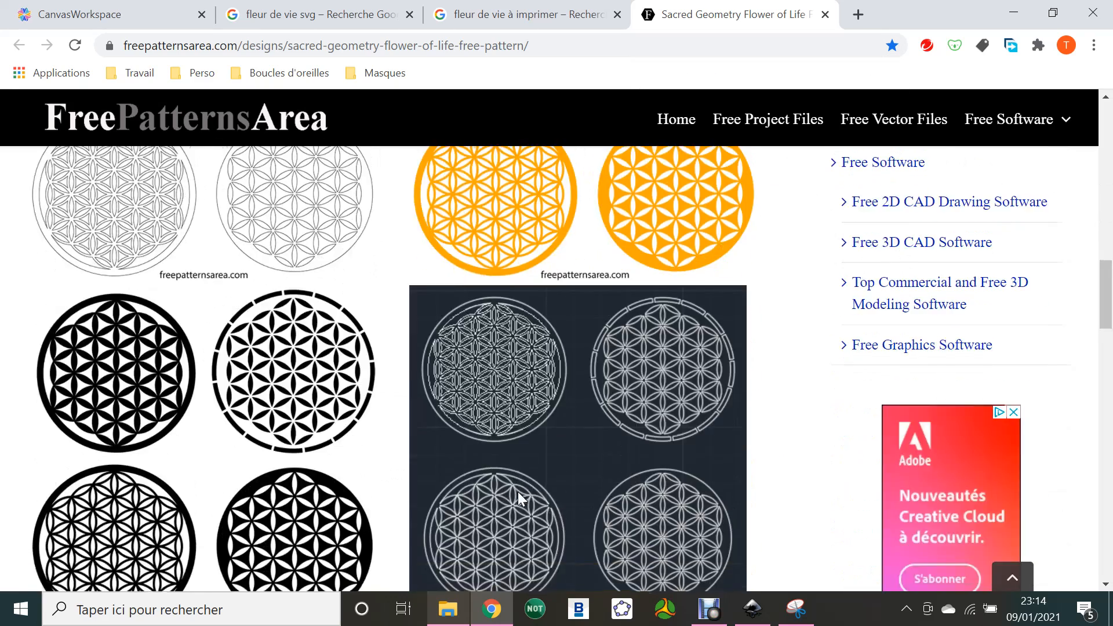
scroll(517, 492, "down", 7)
scroll(518, 492, "up", 10)
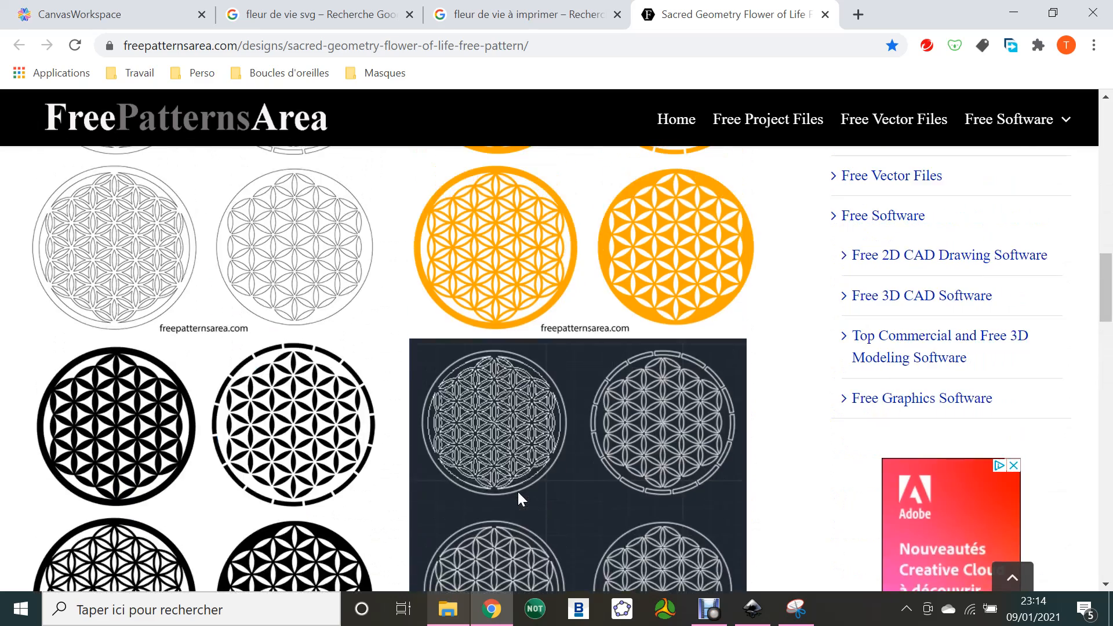
scroll(318, 300, "up", 10)
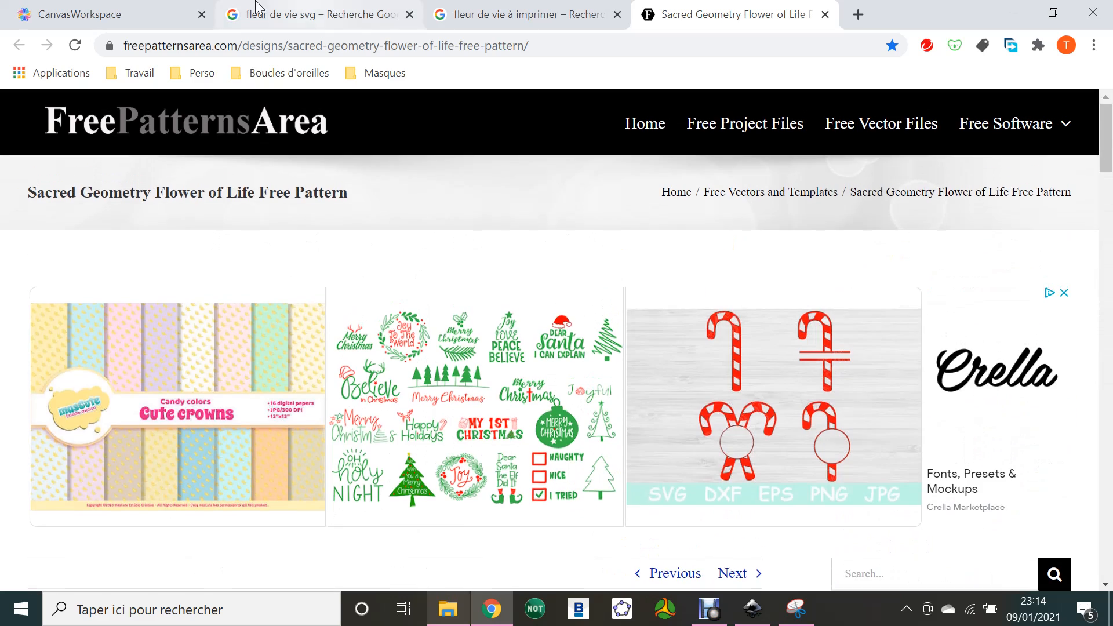
Step: Return to CanvasWorkspace, select the entire flower and delete it from the mat
left_click(101, 17)
left_click_drag(626, 444, 383, 225)
key("Delete")
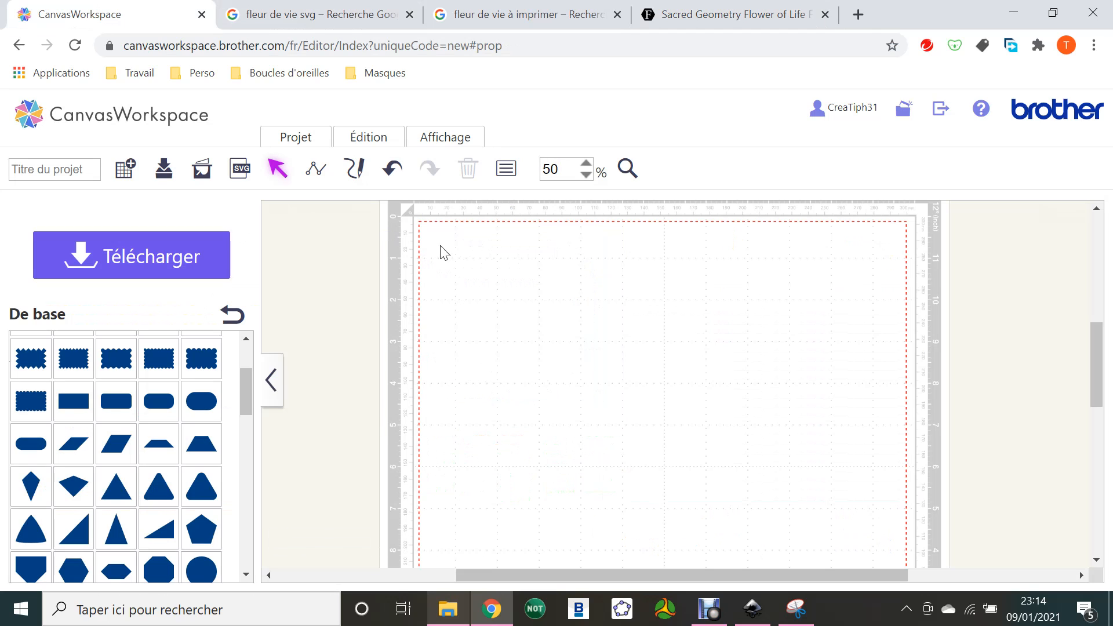
Step: Switch to Inkscape and delete the selected traced flower from the drawing
scroll(510, 307, "up", 2)
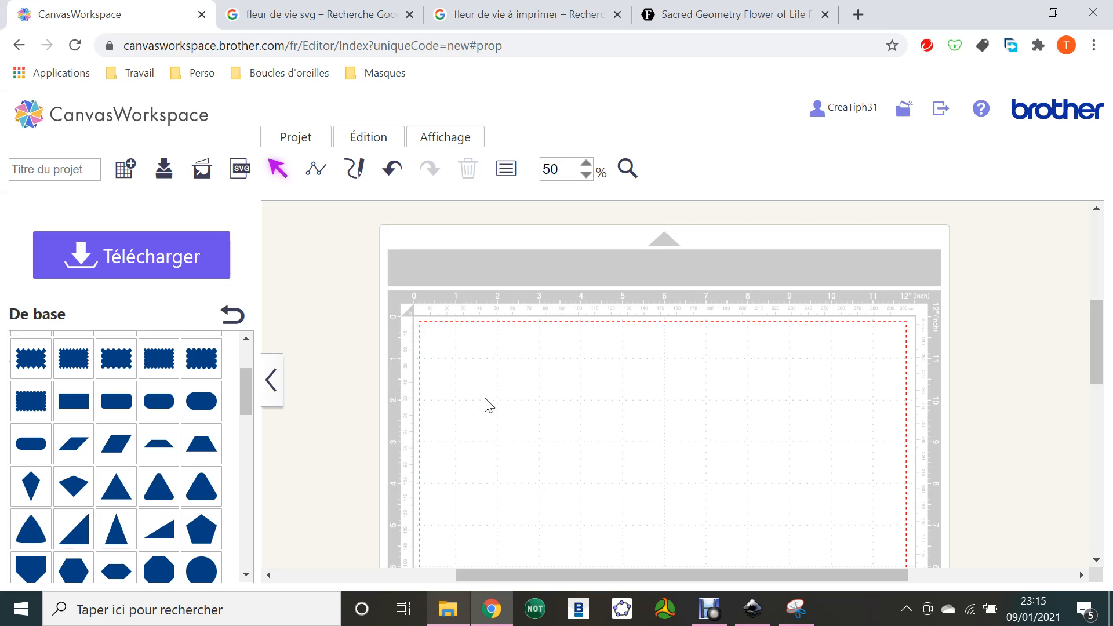
scroll(493, 402, "down", 2)
left_click(755, 606)
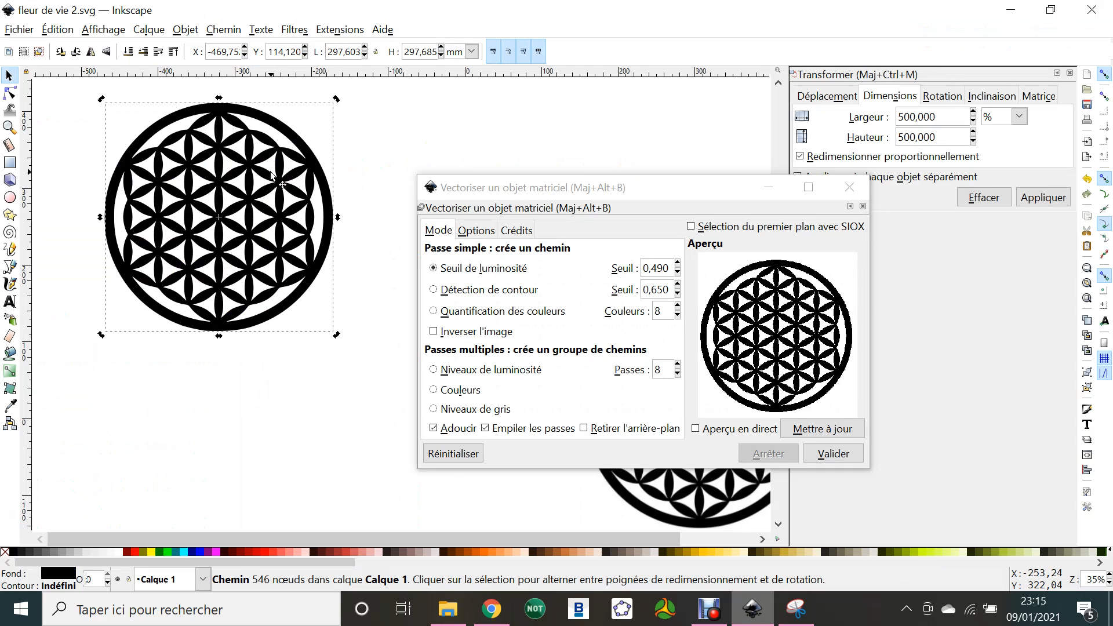
key("Delete")
Step: Import the rosette image rosace.jpg from the Downloads folder into the drawing
left_click(19, 30)
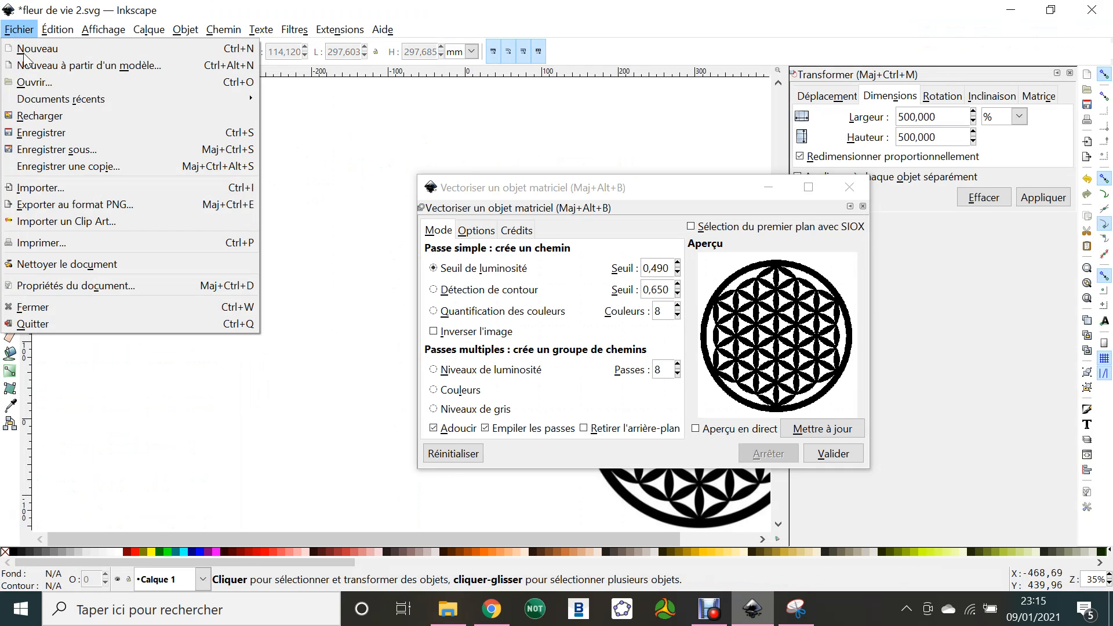
left_click(57, 189)
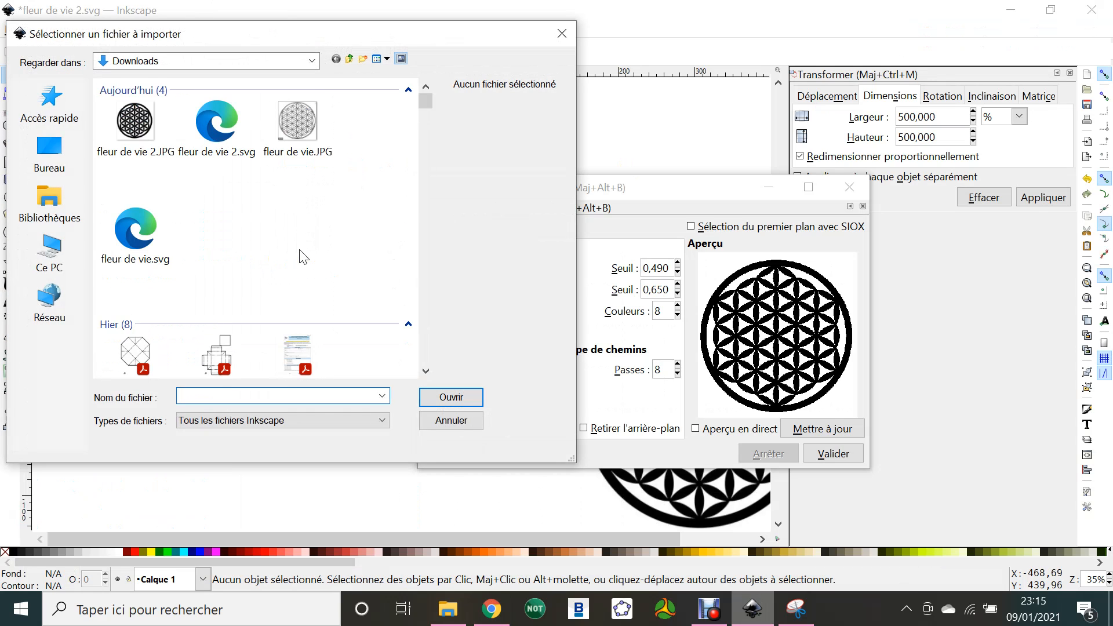
double_click(222, 224)
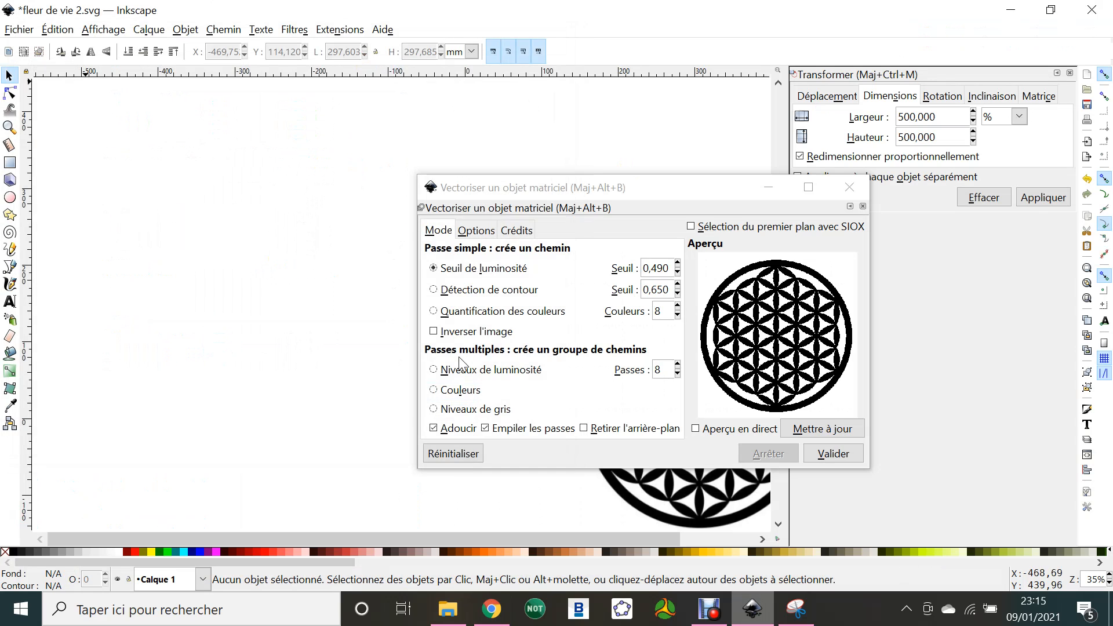
left_click(690, 407)
Step: Move the bitmap tracing window out of the way and delete the old flower of life image
left_click_drag(696, 191, 279, 219)
left_click_drag(471, 265, 561, 240)
left_click(672, 367)
key("Delete")
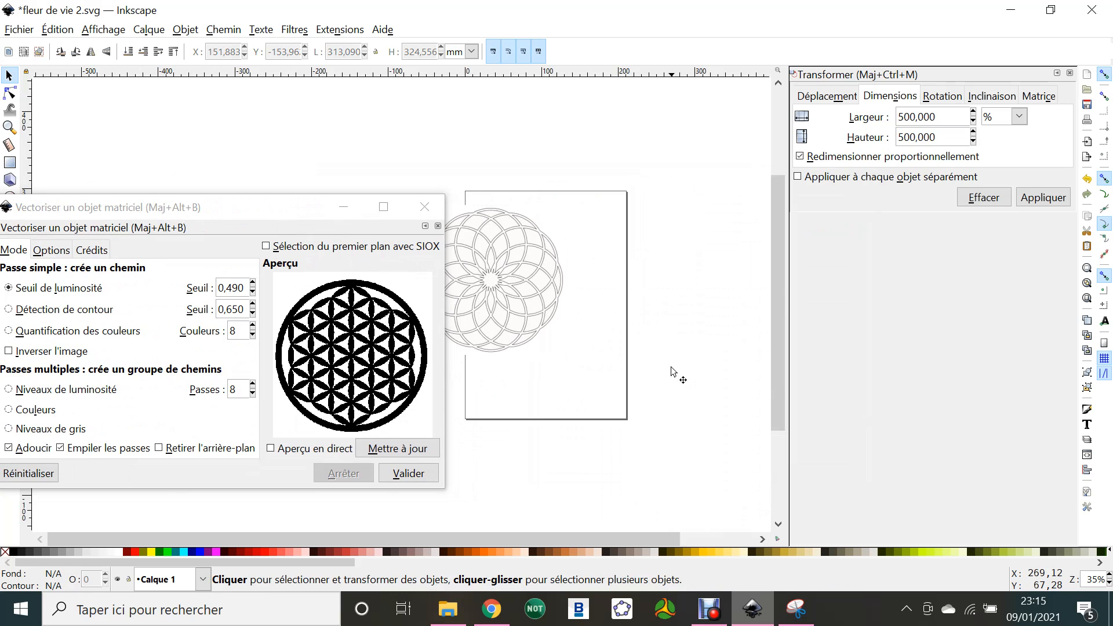
Step: Place the rosette image over the page and scale it proportionally to 200%
left_click_drag(517, 316, 566, 311)
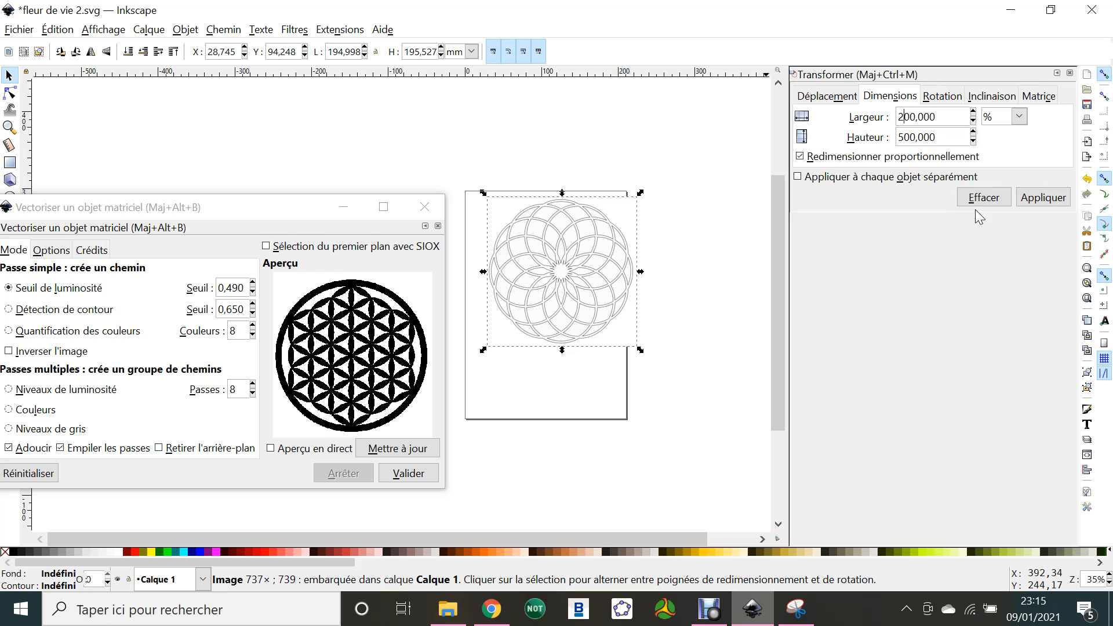
left_click(1042, 197)
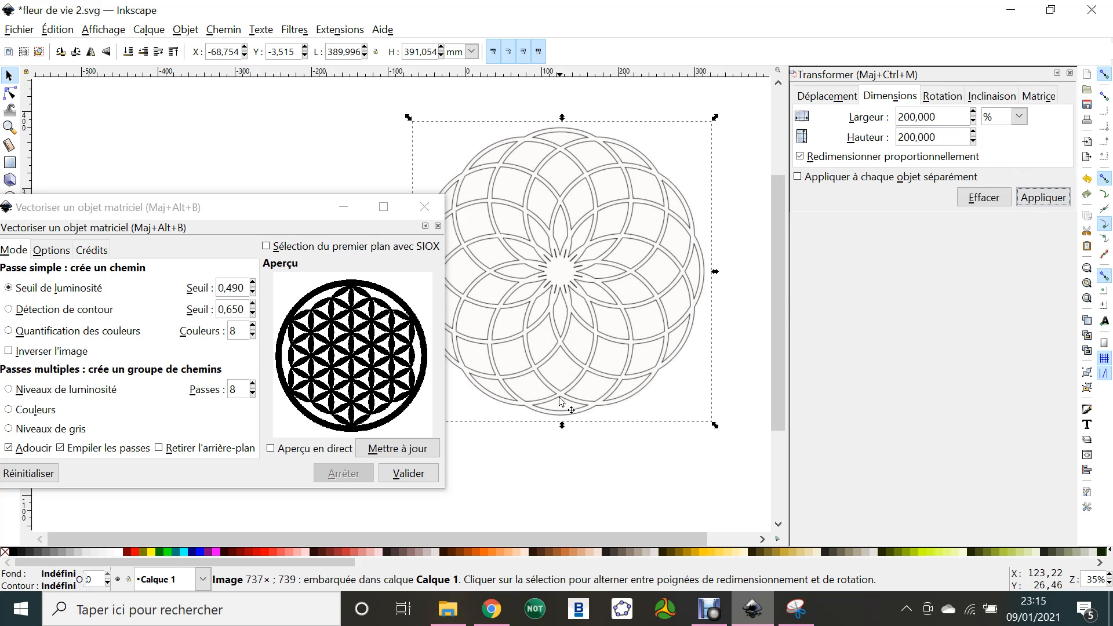
left_click_drag(642, 343, 645, 347)
Step: Trace the rosette image into a path using a brightness cutoff of 0.740
right_click(646, 346)
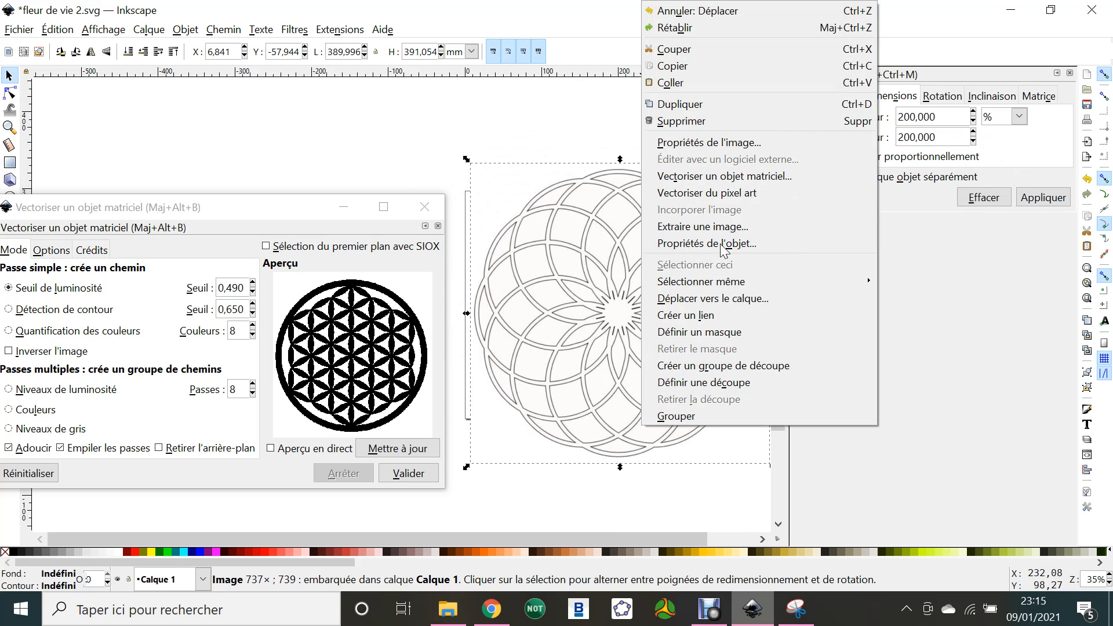
left_click(728, 180)
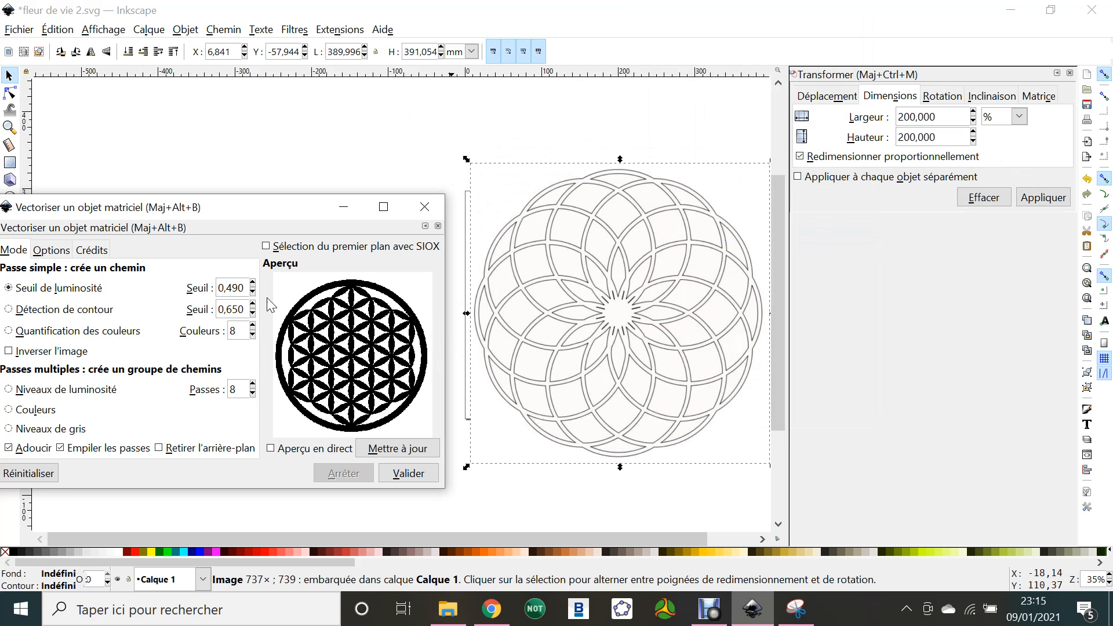
left_click(388, 448)
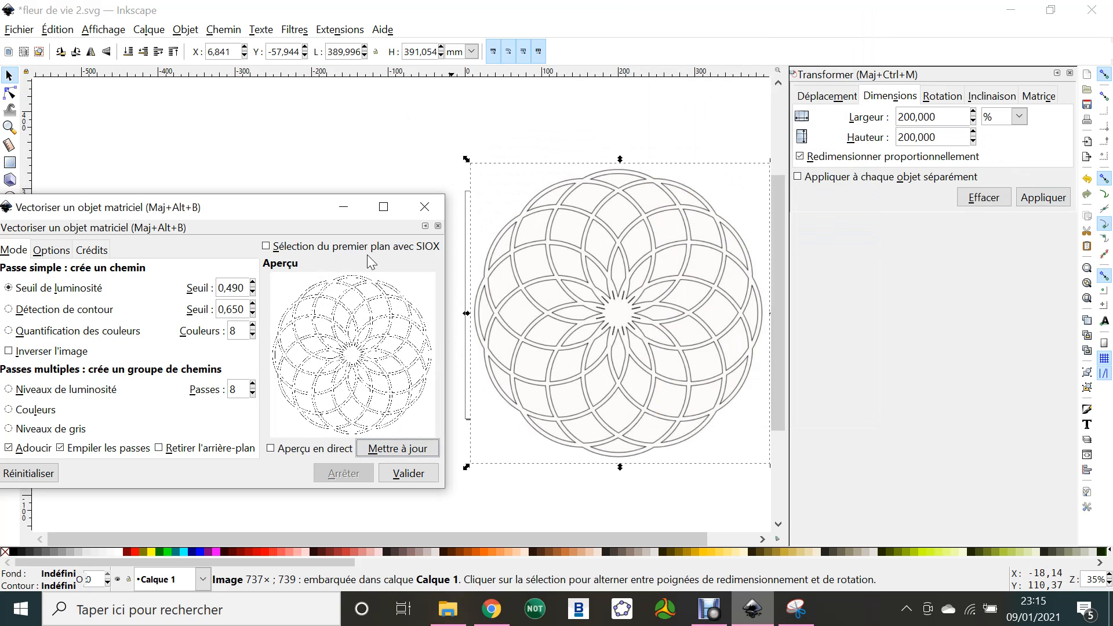
left_click(252, 285)
left_click(253, 284)
left_click(253, 284)
left_click(388, 449)
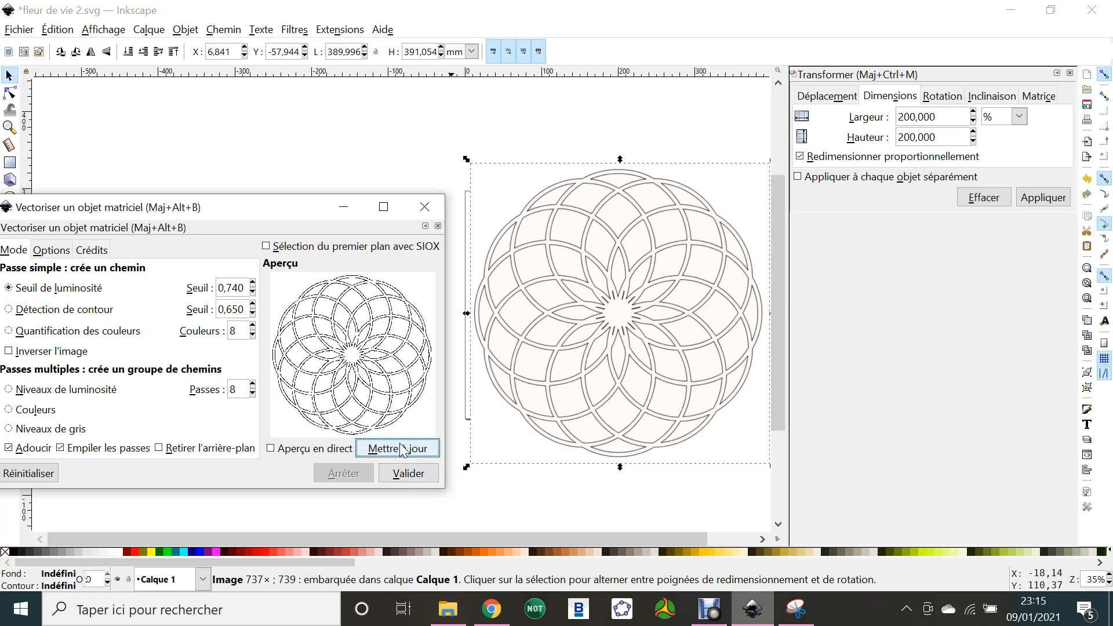
left_click(409, 473)
Step: Move the traced rosette path clear of the source image, to the left of the page
mouse_move(565, 297)
left_mouse_down()
mouse_move(555, 220)
mouse_move(257, 232)
mouse_move(240, 207)
mouse_move(664, 221)
left_mouse_up()
left_click(299, 191)
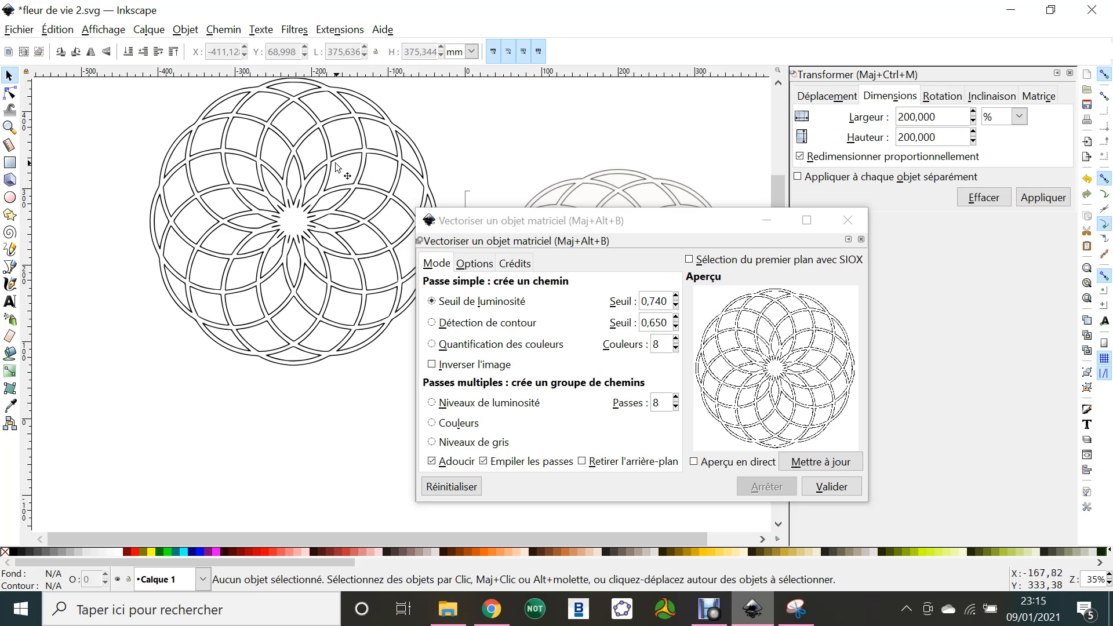
left_click_drag(337, 168, 285, 231)
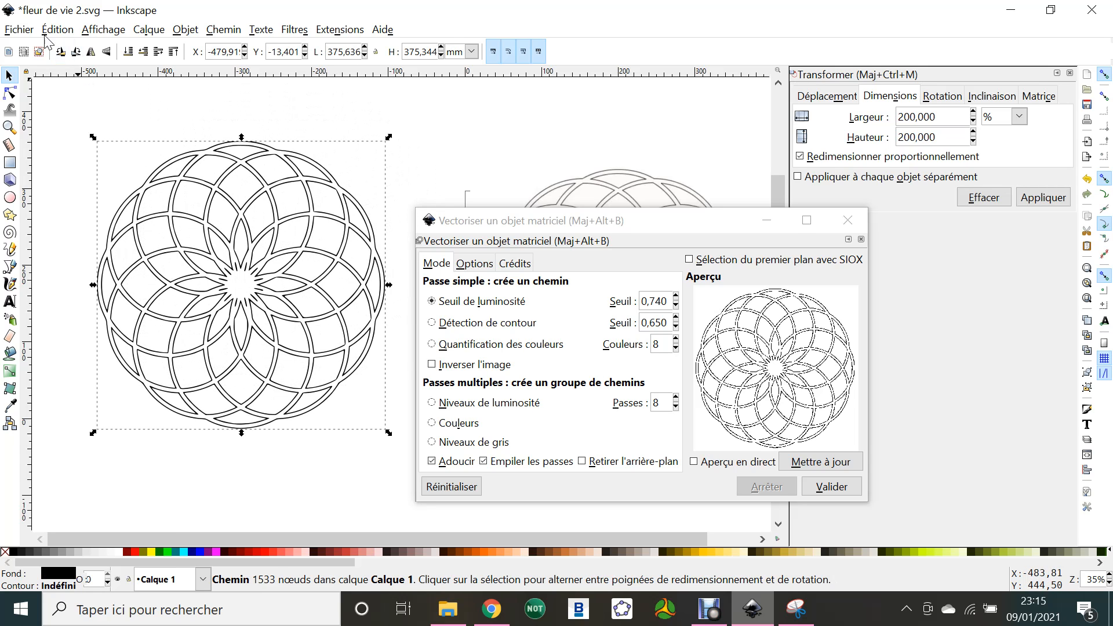
Step: Save the drawing as rosace.svg in the Downloads folder
left_click(19, 30)
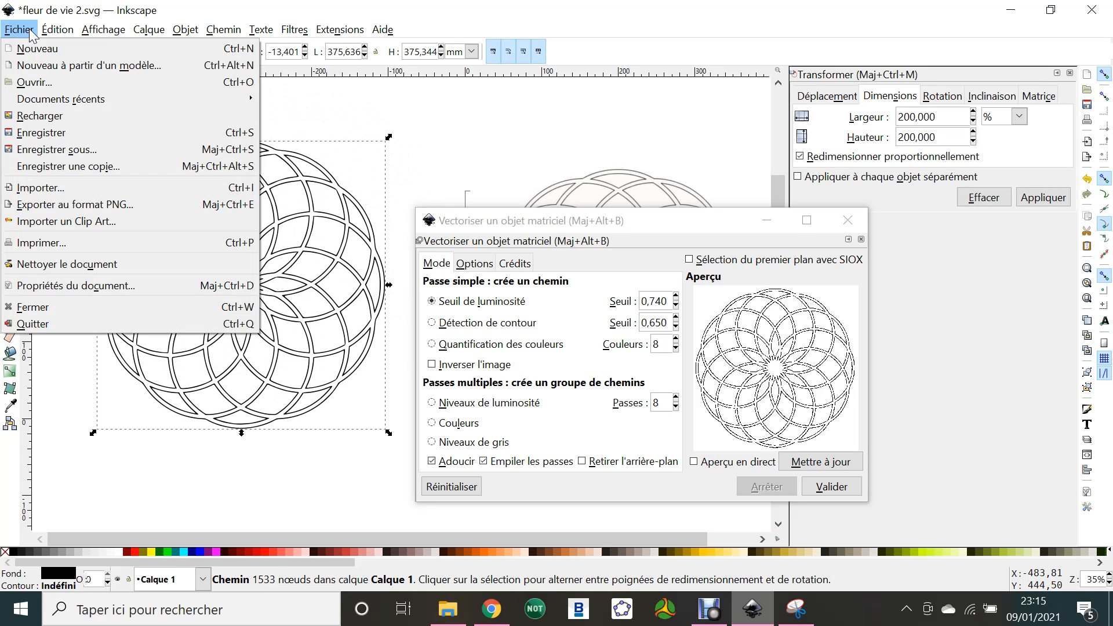
left_click(53, 166)
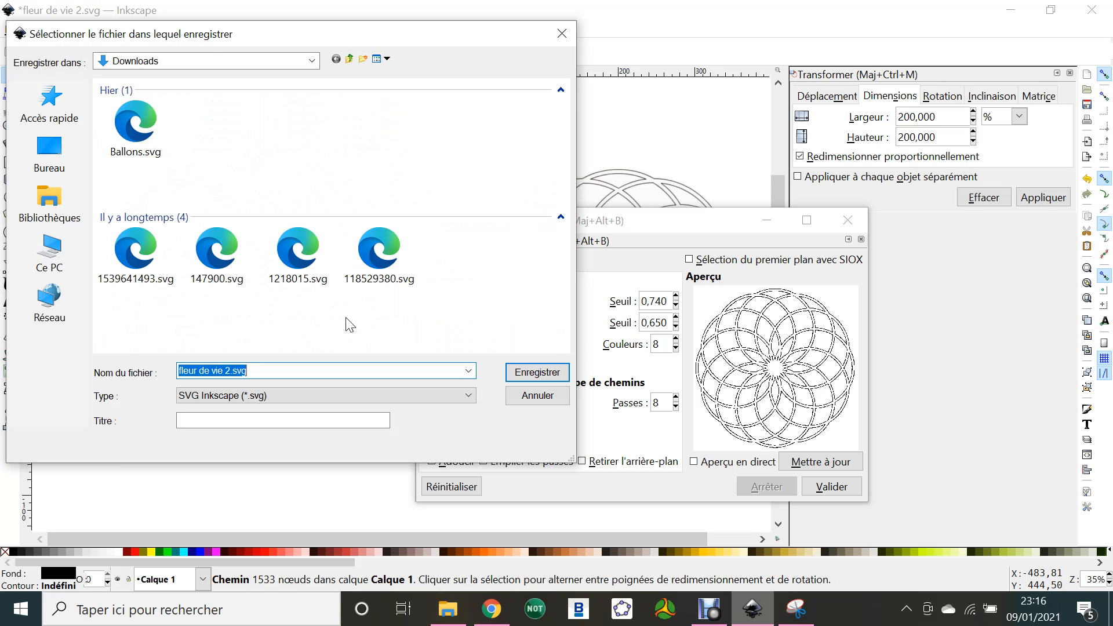
type("rosace")
key("Return")
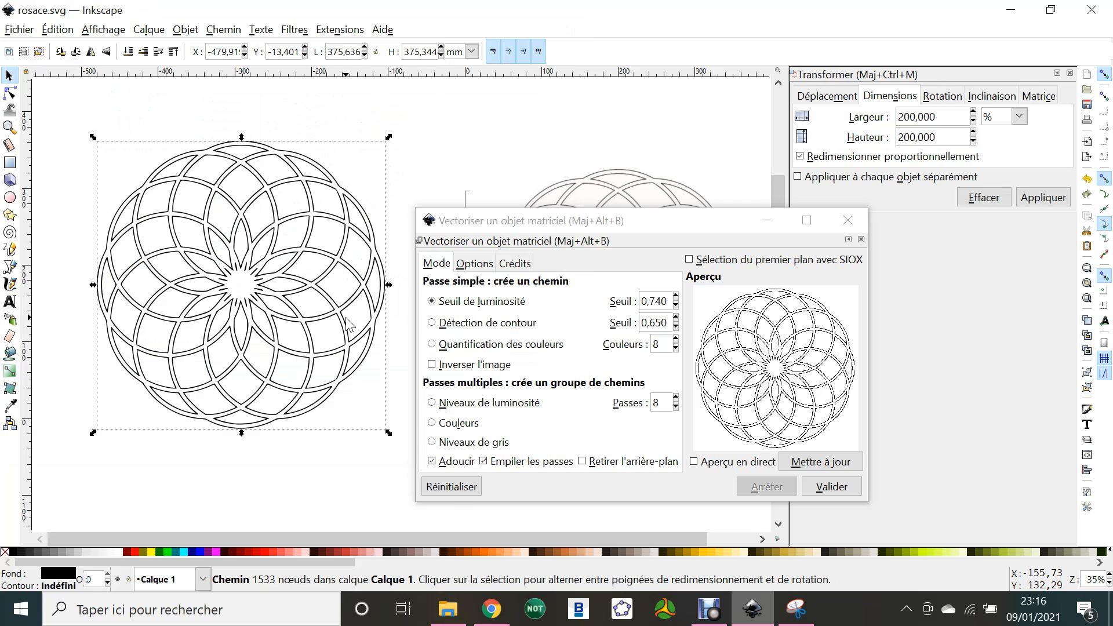
Step: Switch back to CanvasWorkspace and import rosace.svg onto the mat
left_click(492, 622)
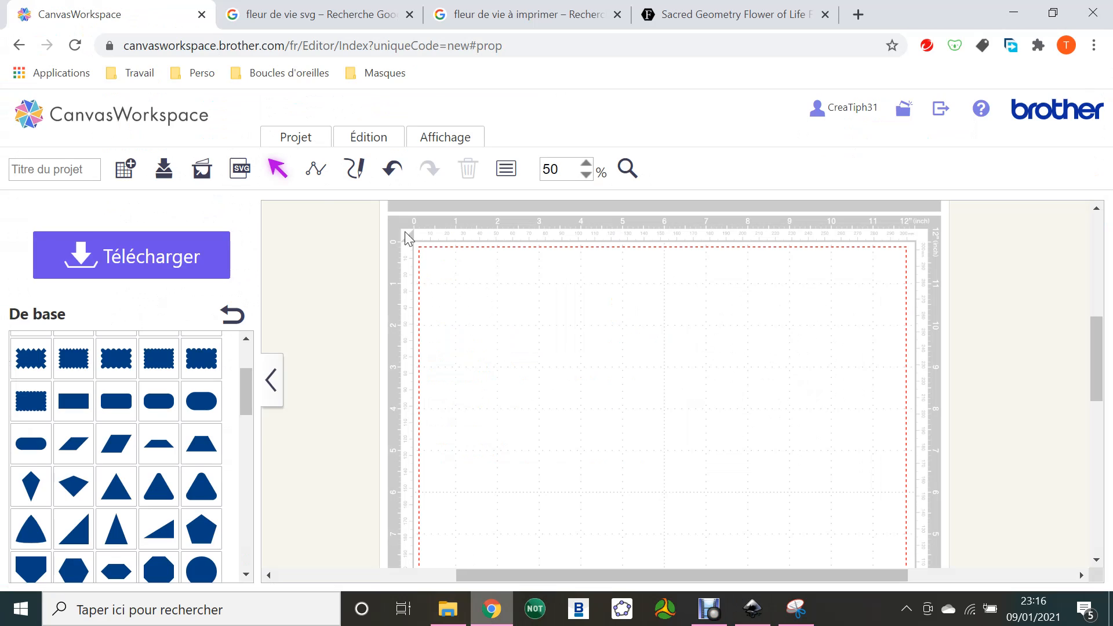
left_click(240, 170)
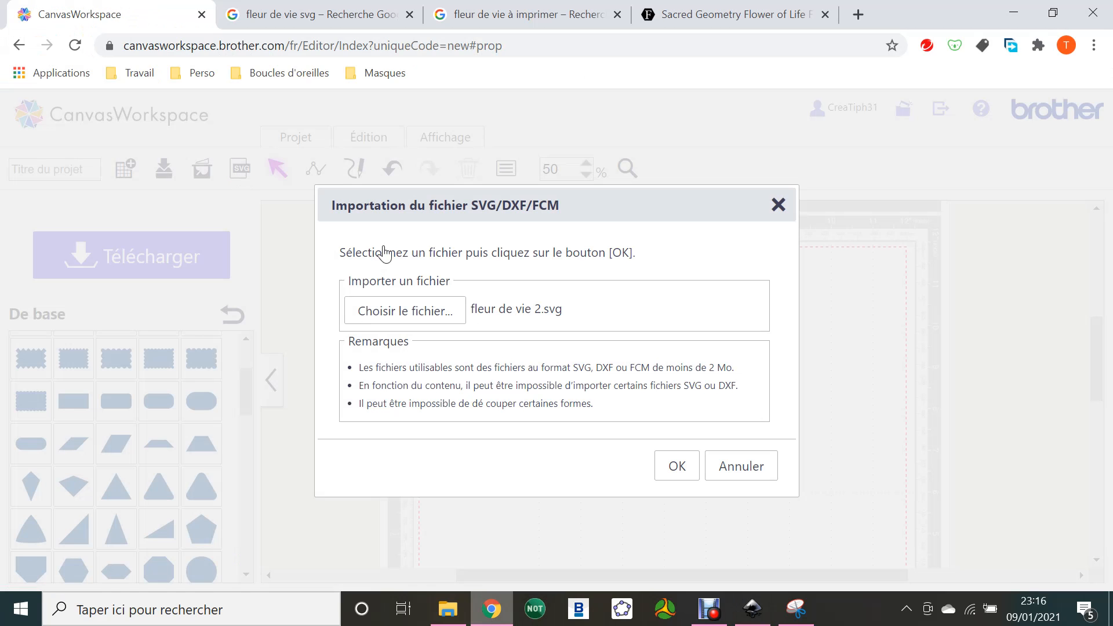
left_click(429, 313)
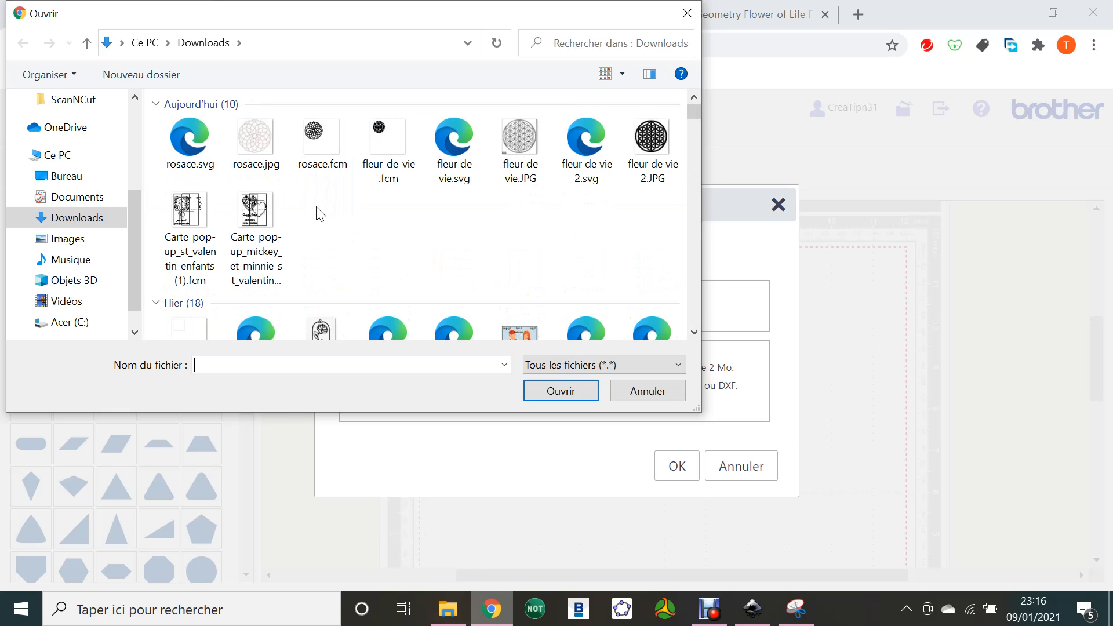
double_click(185, 144)
left_click(671, 466)
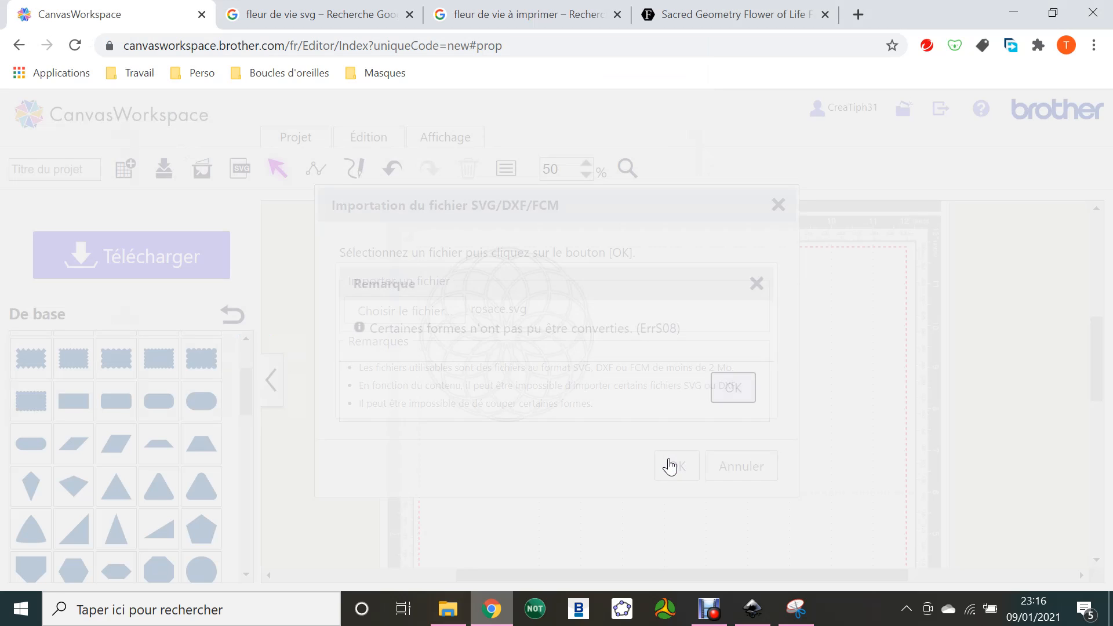
left_click(733, 388)
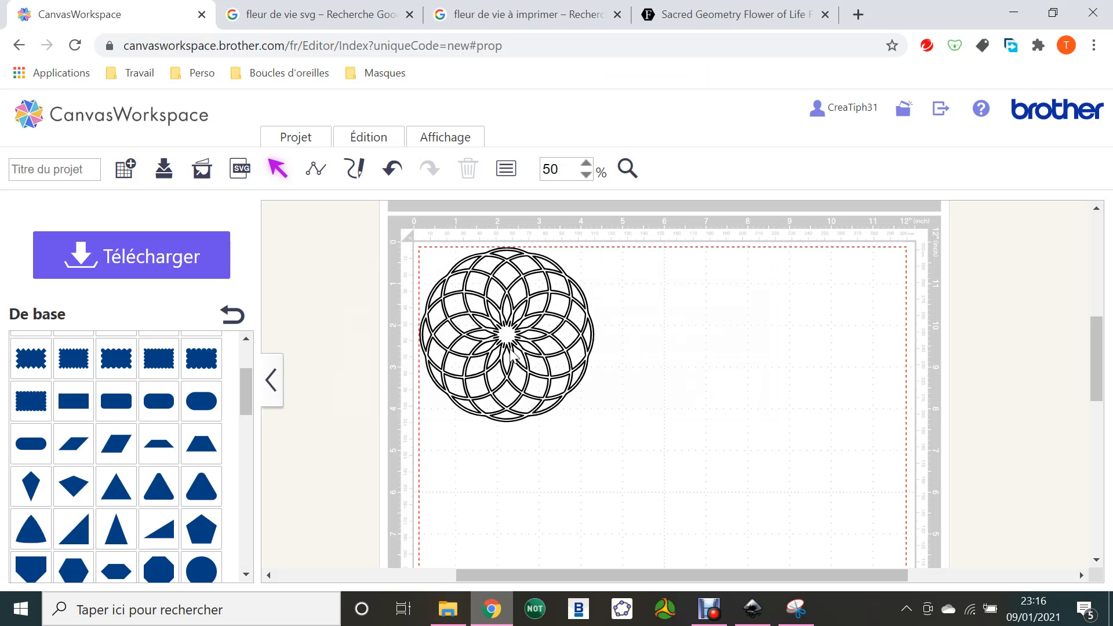
Step: Enlarge the imported rosette proportionally to about 152 x 152 mm
left_click(509, 346)
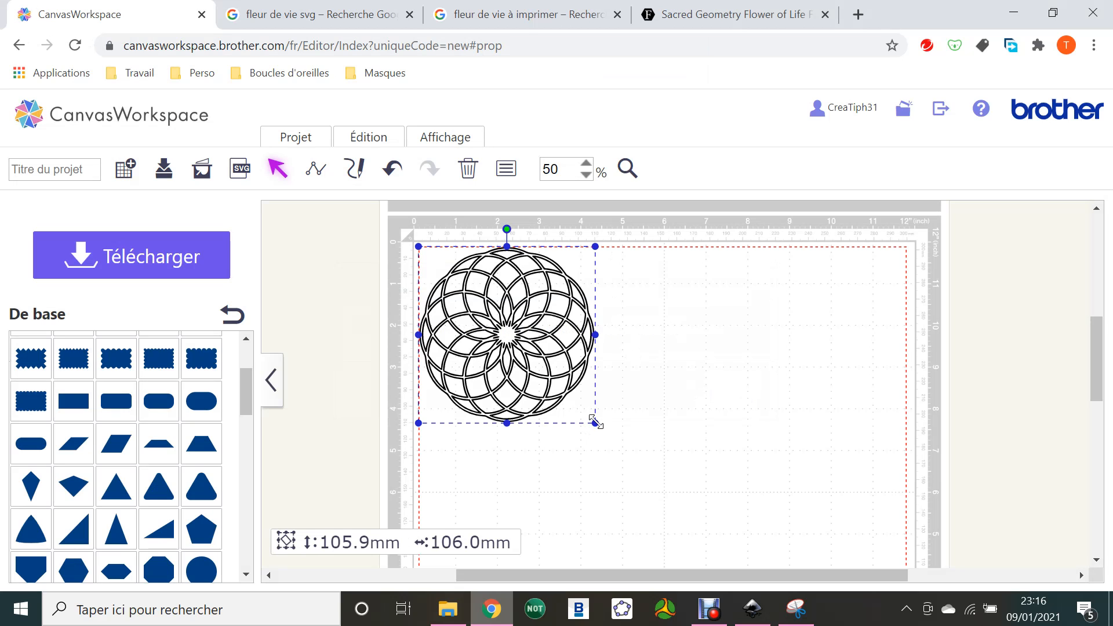
left_click_drag(596, 423, 675, 502)
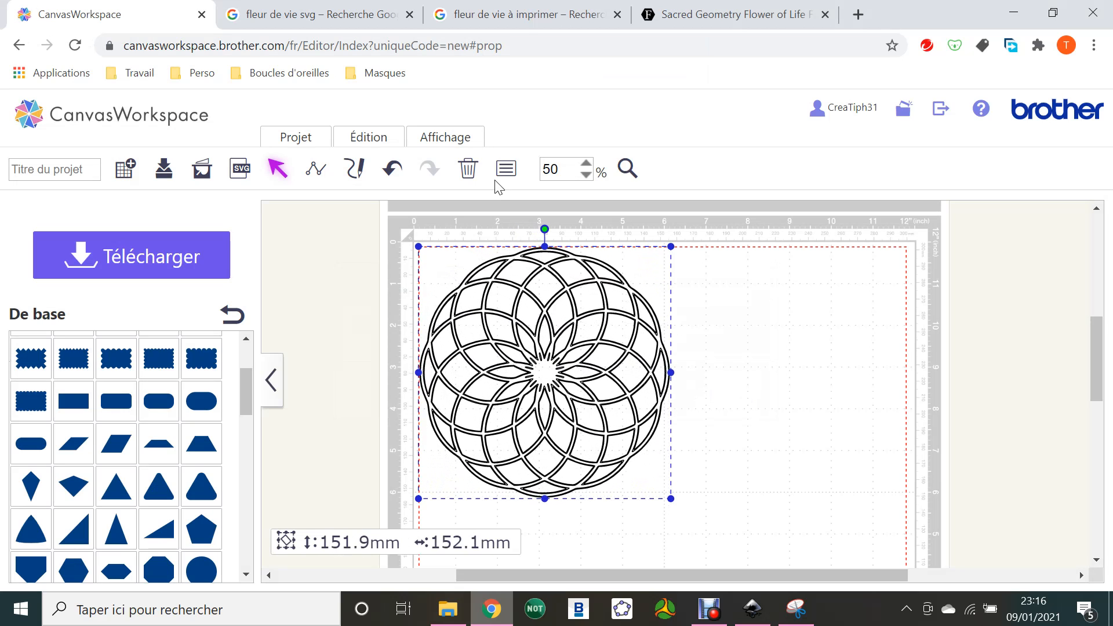
Step: Examine the rosette's double contours at 200% with only the cut line displayed, and go back to the 50% view
left_click(464, 138)
left_click(530, 406)
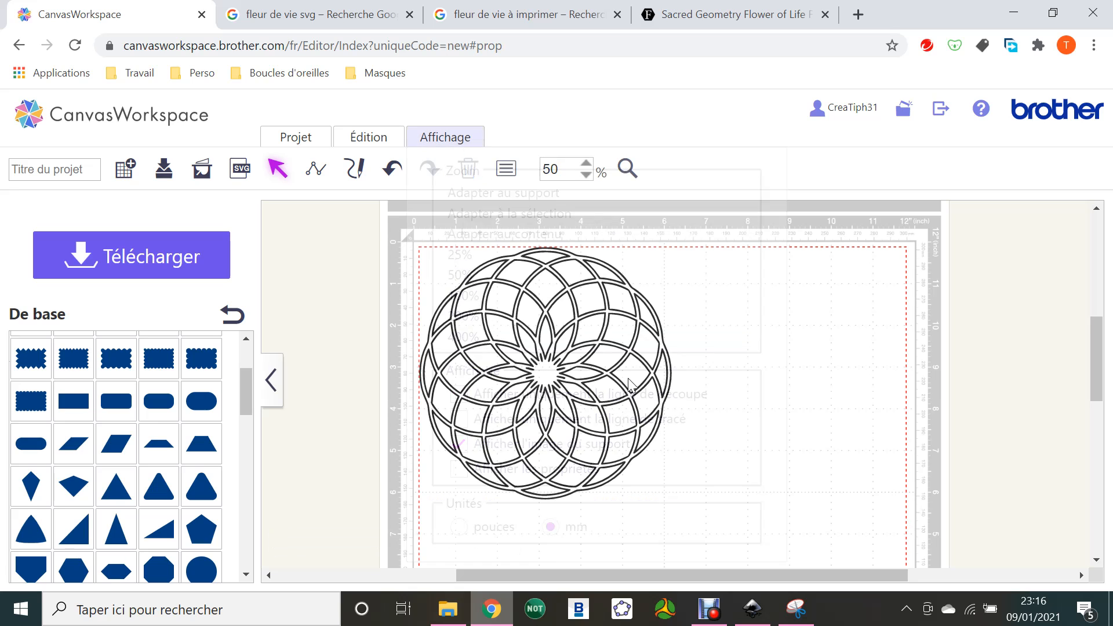
left_click(628, 169)
left_click(573, 325)
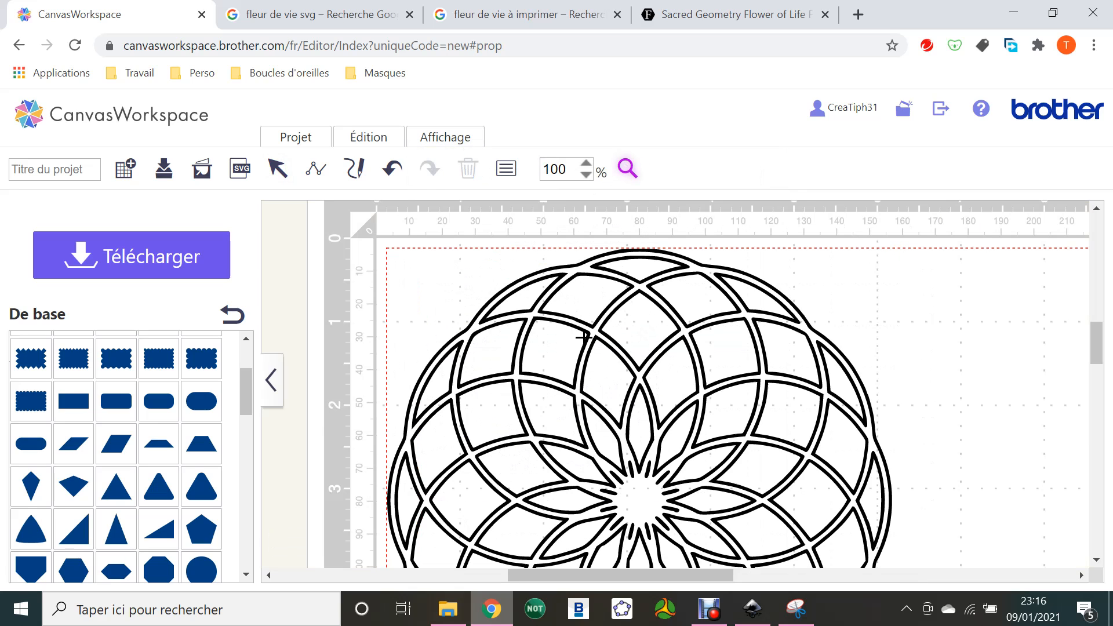
left_click(603, 364)
left_click(447, 138)
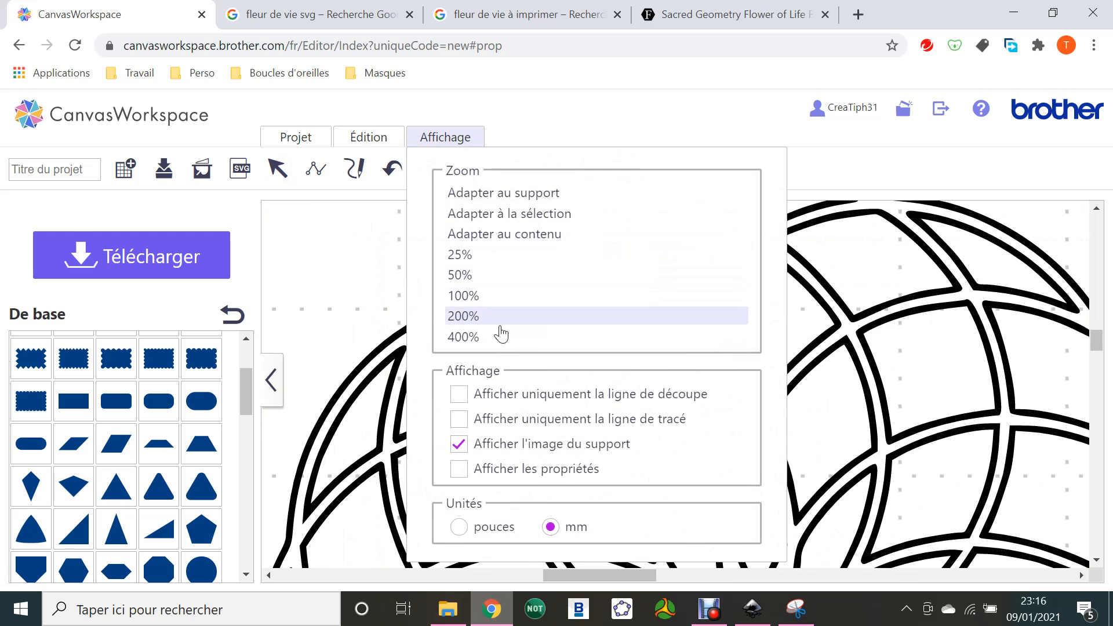
left_click(459, 395)
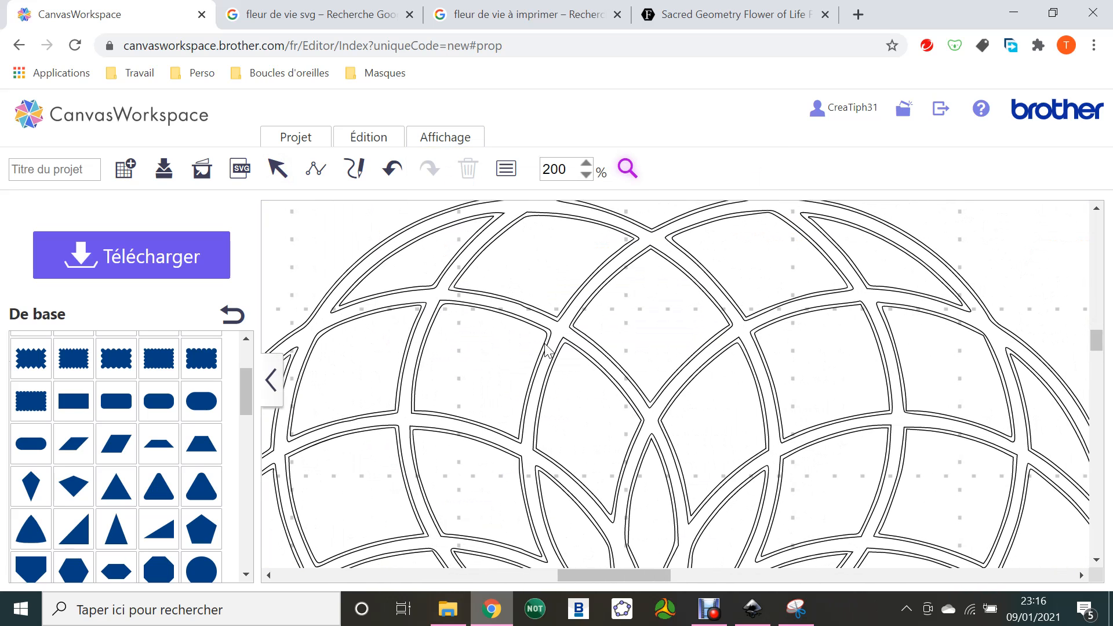
left_click(586, 174)
left_click(586, 174)
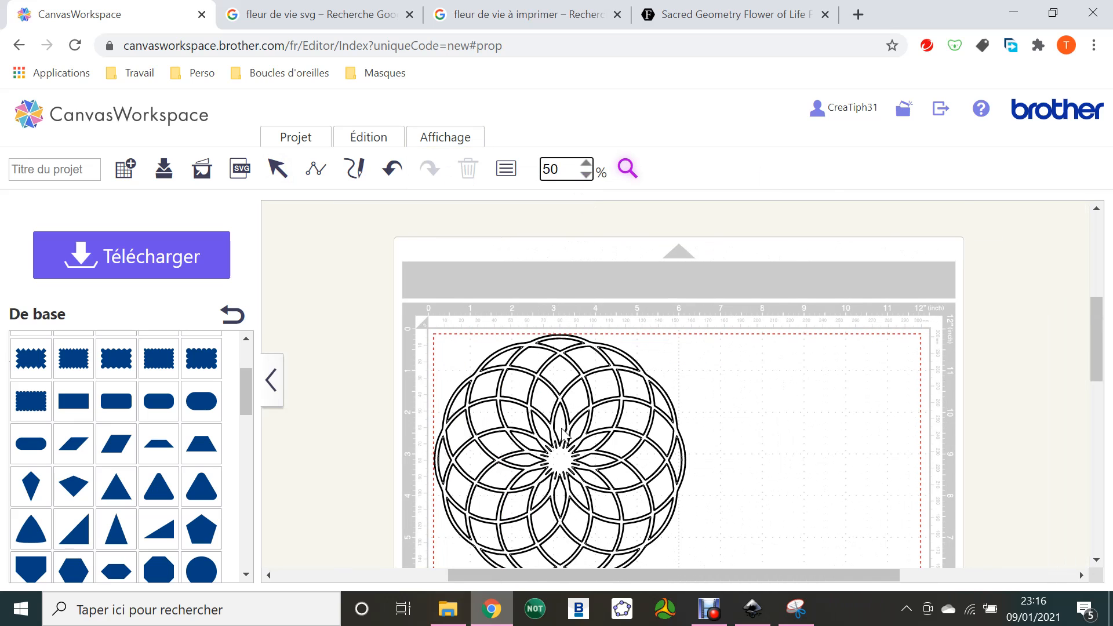
left_click(447, 139)
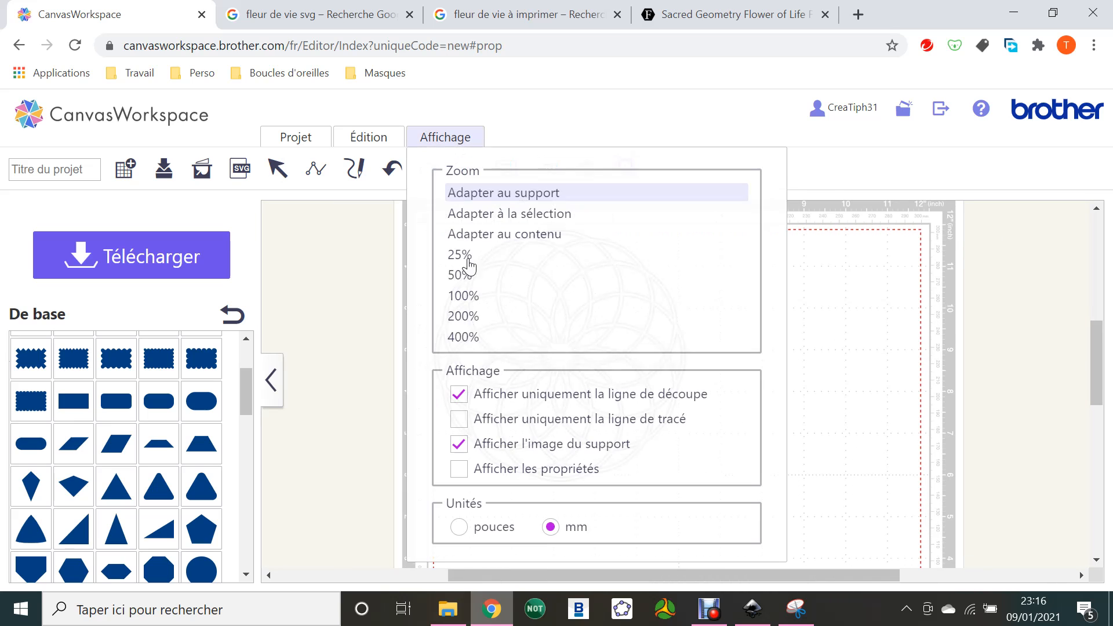
left_click(495, 395)
Step: Add a basic square and size it so that it surrounds the whole rosette
scroll(728, 387, "up", 1)
scroll(174, 383, "up", 1)
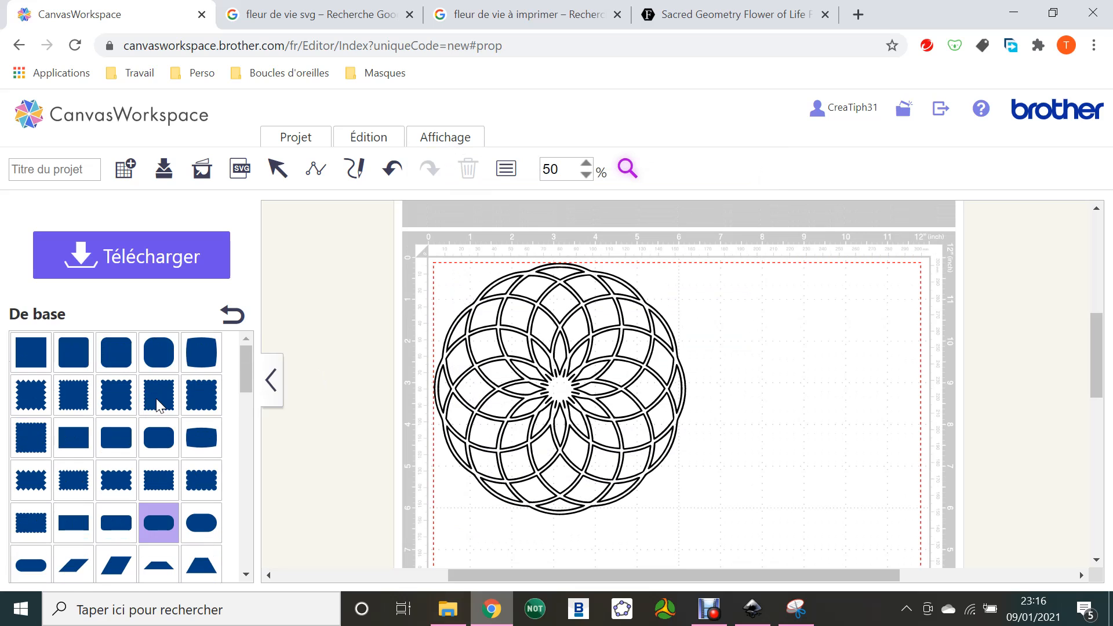
left_click_drag(454, 302, 445, 288)
left_click_drag(590, 413, 705, 528)
Step: Select the square together with the rosette and divide the shapes where they overlap
left_click_drag(781, 489, 533, 377)
left_click(369, 138)
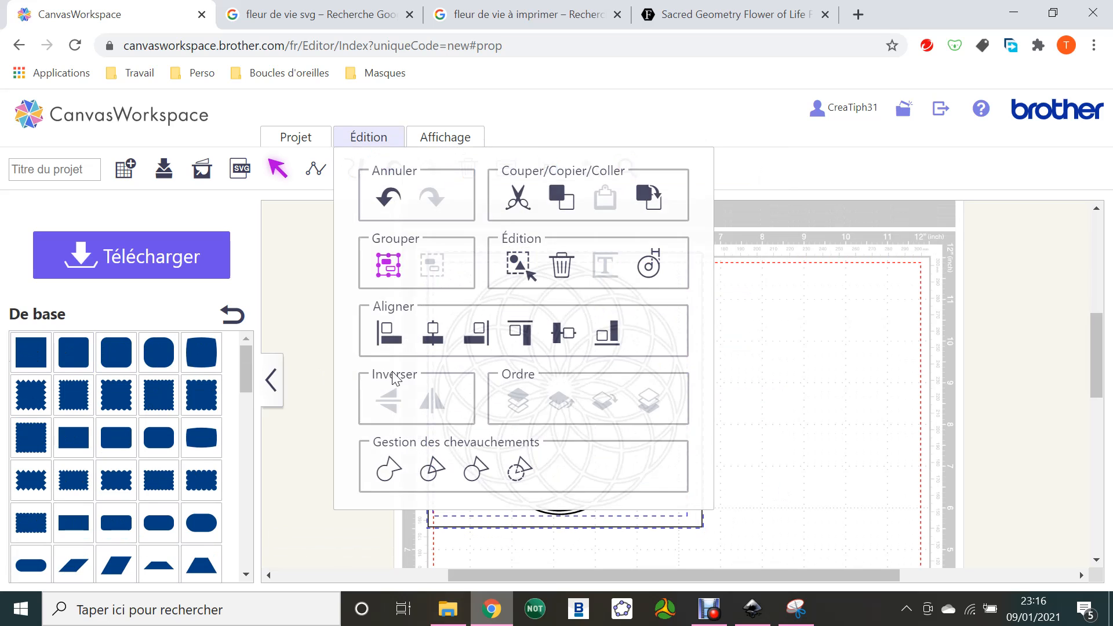
left_click(430, 471)
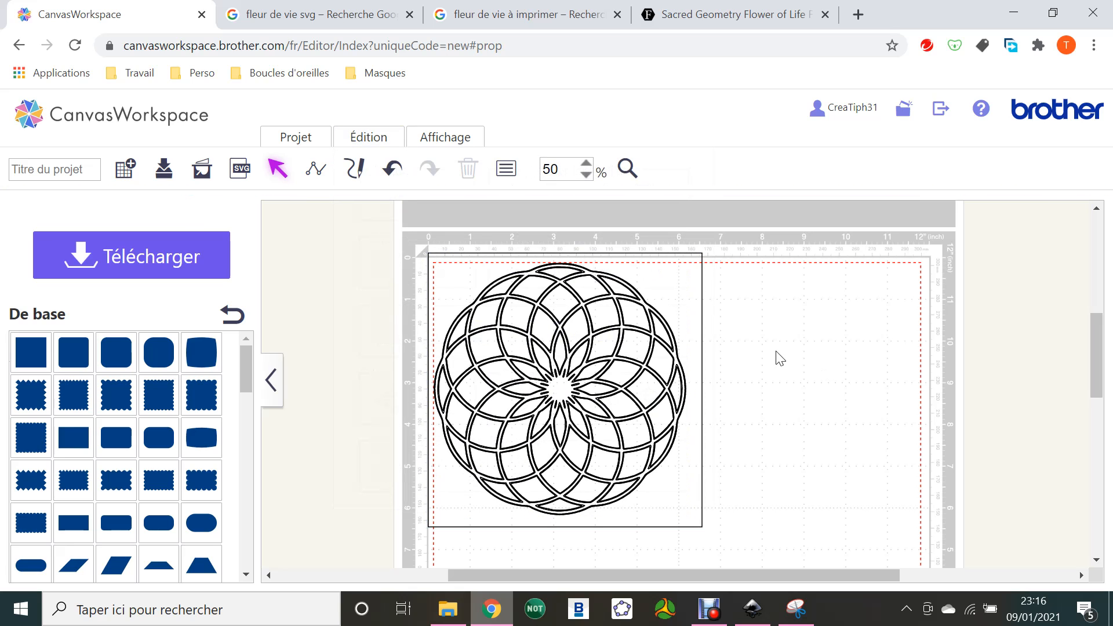
Step: Remove the surplus square frame and pull the rosette's outer contour out of the pattern, to the right side of the mat
left_click_drag(671, 294, 924, 263)
left_click(838, 277)
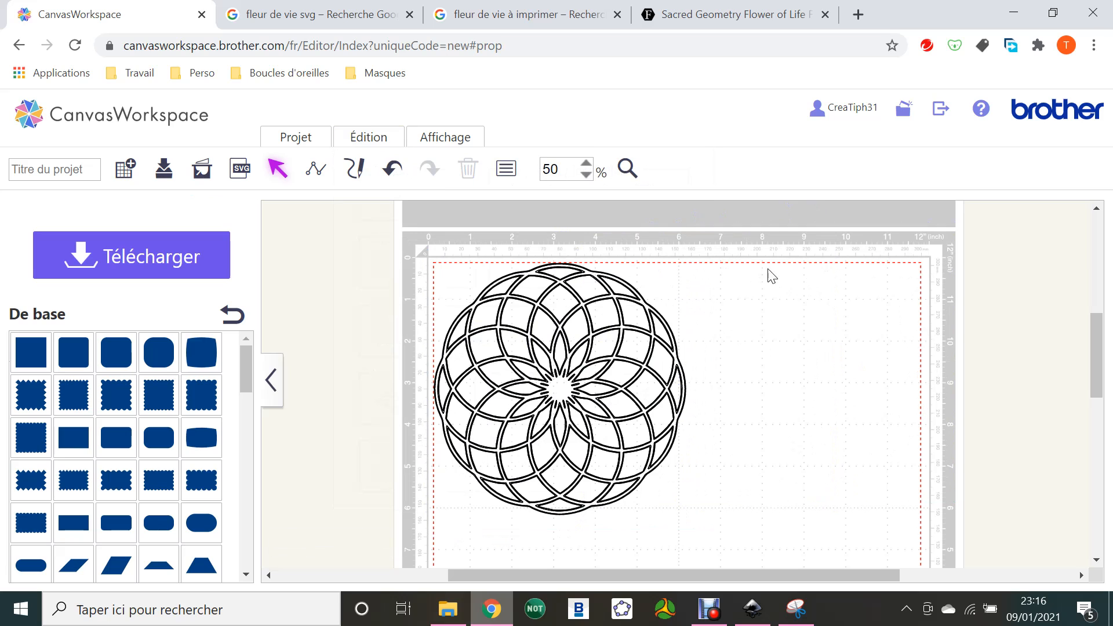
left_click_drag(594, 271, 899, 285)
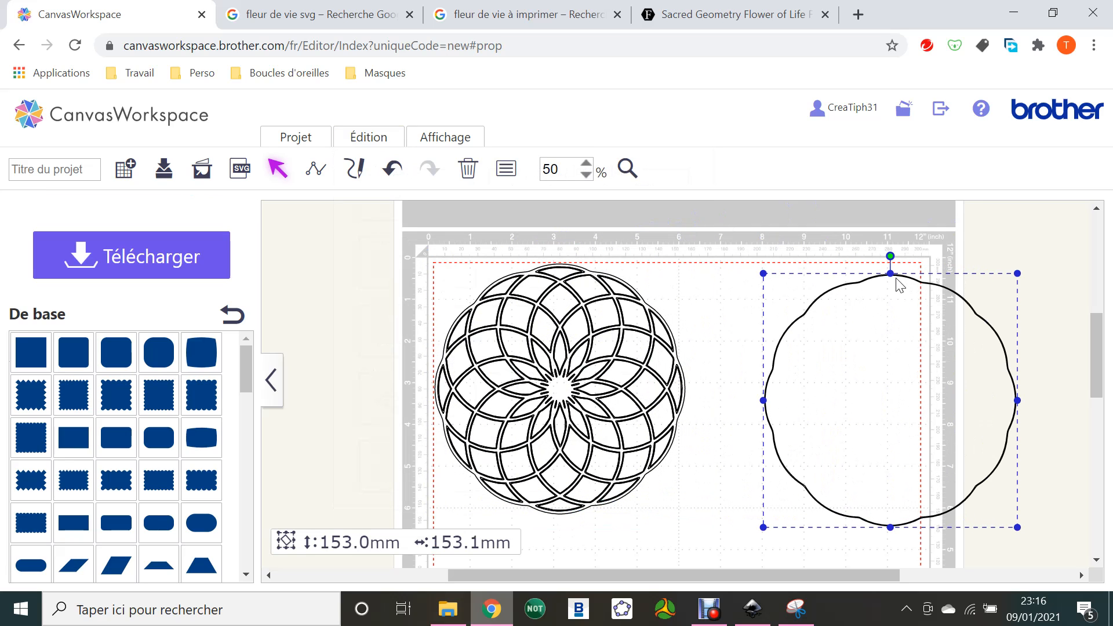
Step: Delete the detached outer contour and the leftover contour lying under the rosette, keeping the rosette itself on the mat
key("Delete")
left_click_drag(593, 271, 892, 279)
left_click_drag(438, 252, 705, 542)
key("Delete")
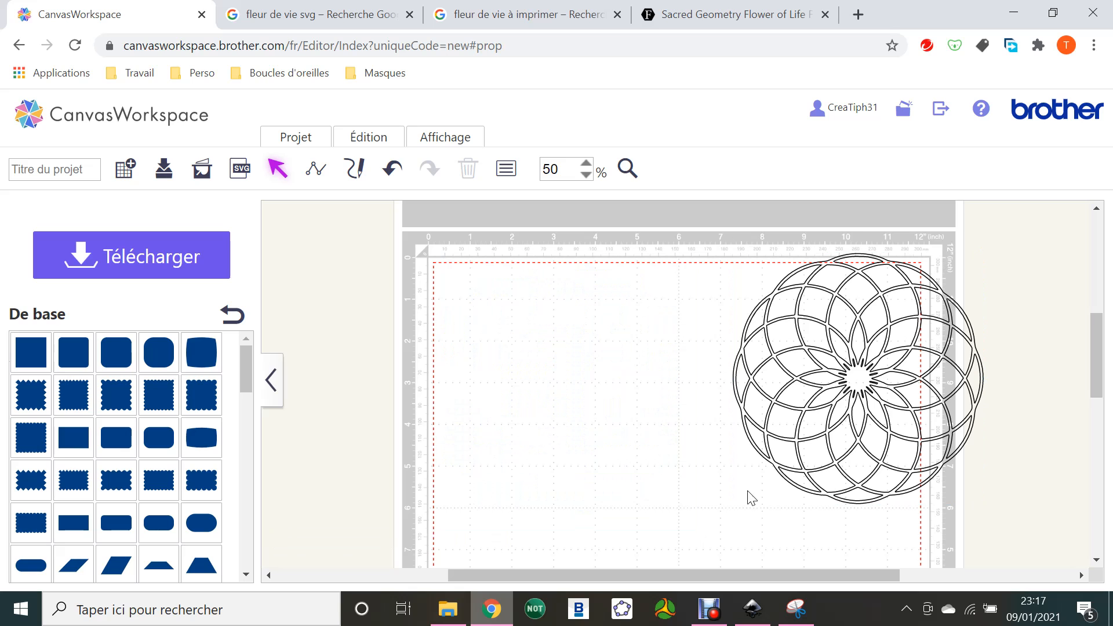
left_click_drag(826, 386, 542, 400)
Step: Examine the rosette's remaining contours from top to bottom at 100% with only the cut line displayed
left_click(627, 169)
left_click(605, 360)
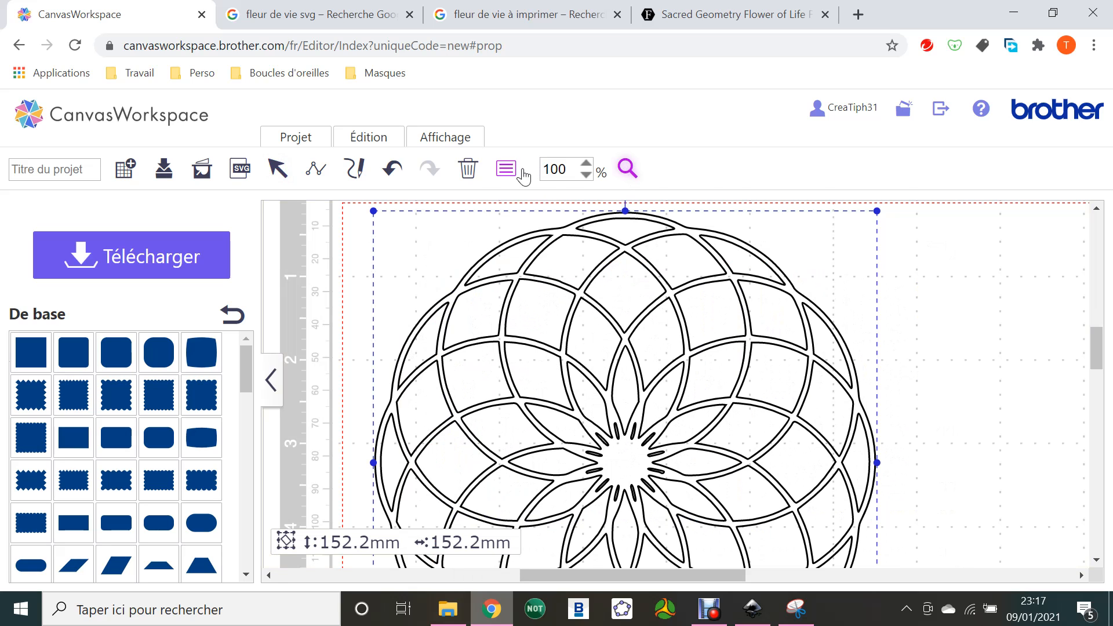
left_click(445, 139)
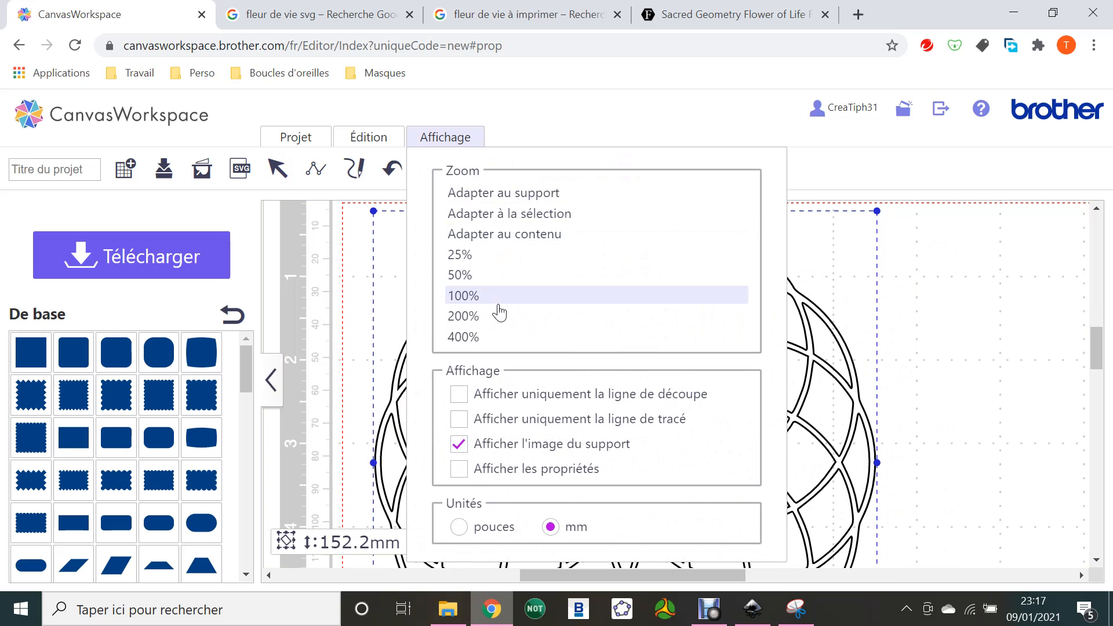
left_click(526, 400)
scroll(735, 406, "down", 5)
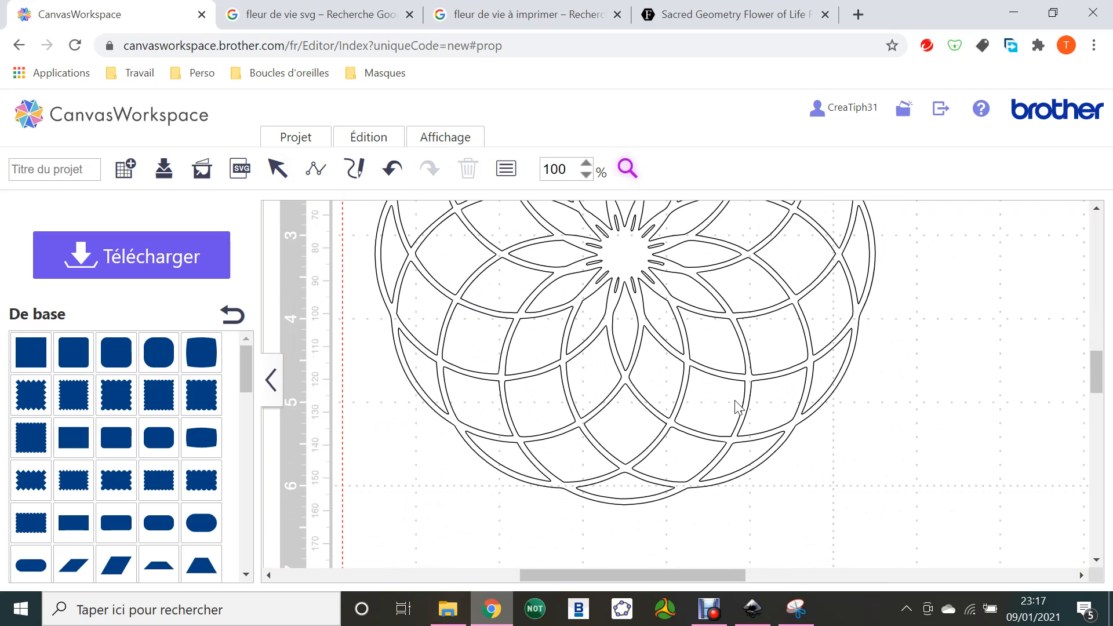
scroll(735, 406, "up", 2)
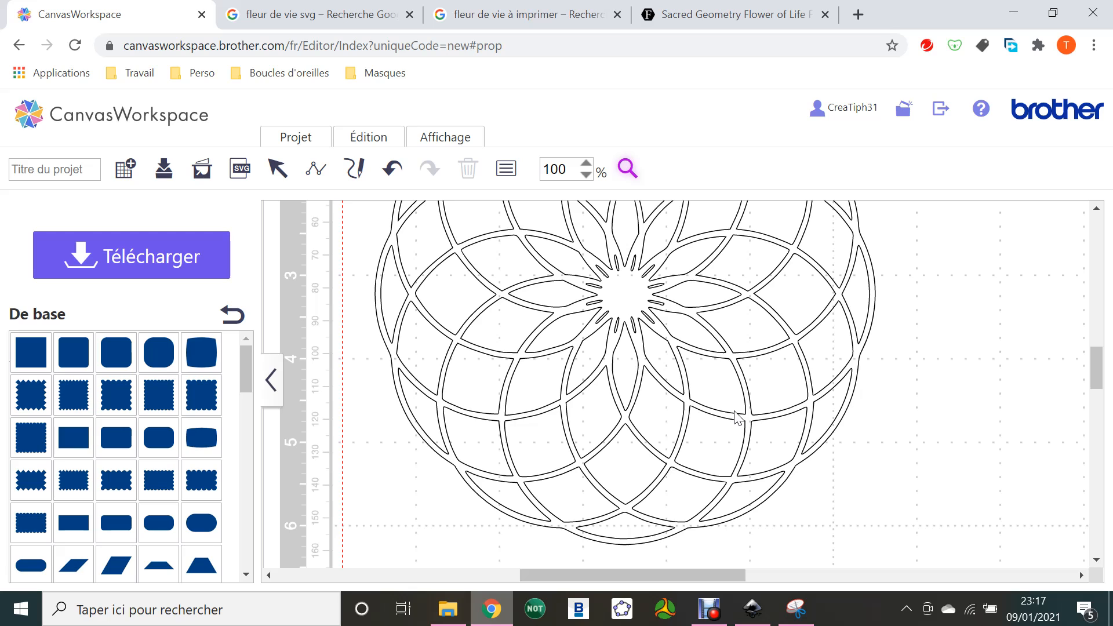
scroll(735, 416, "up", 3)
scroll(736, 417, "up", 1)
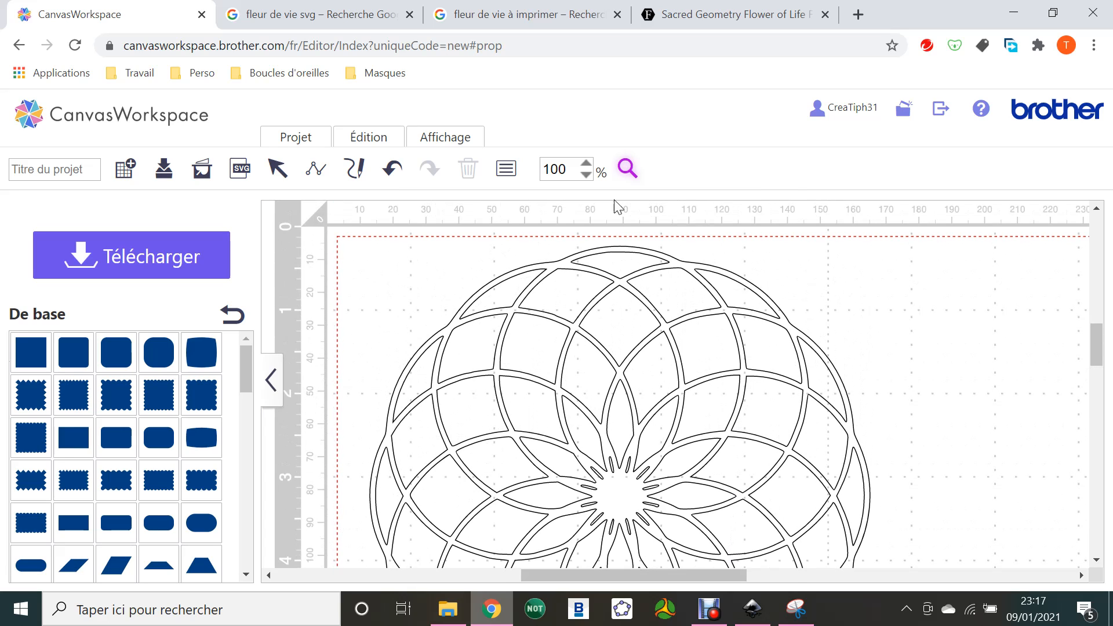
Step: Add a basic square, restore the normal line display and set the square's size to 2 mm with its aspect ratio kept
left_click(31, 353)
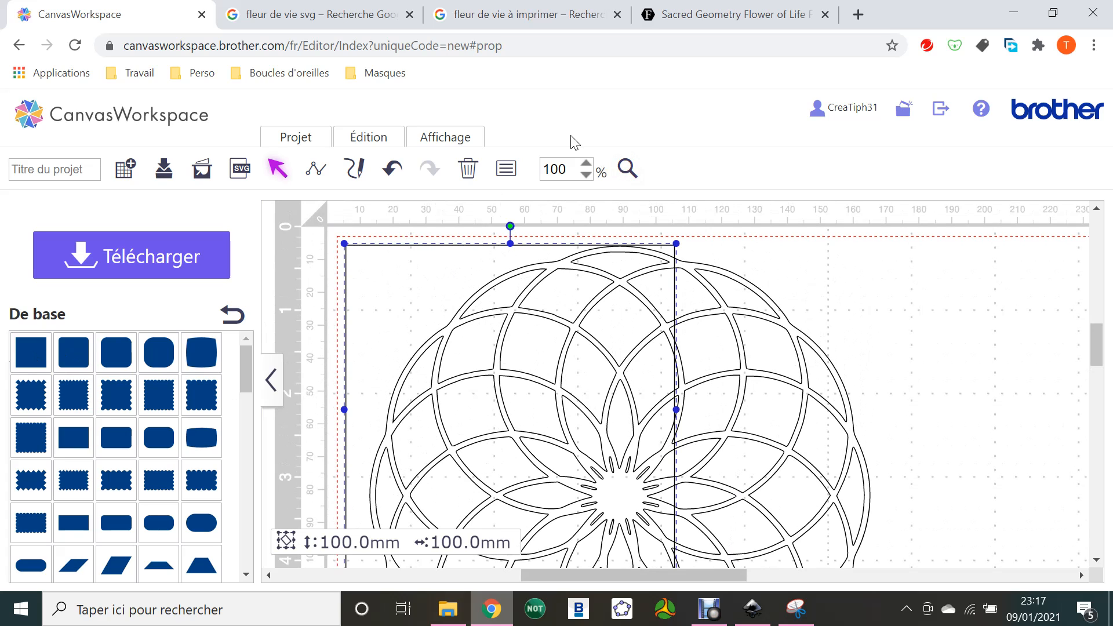
left_click(446, 137)
left_click(537, 393)
left_click(400, 286)
right_click(400, 285)
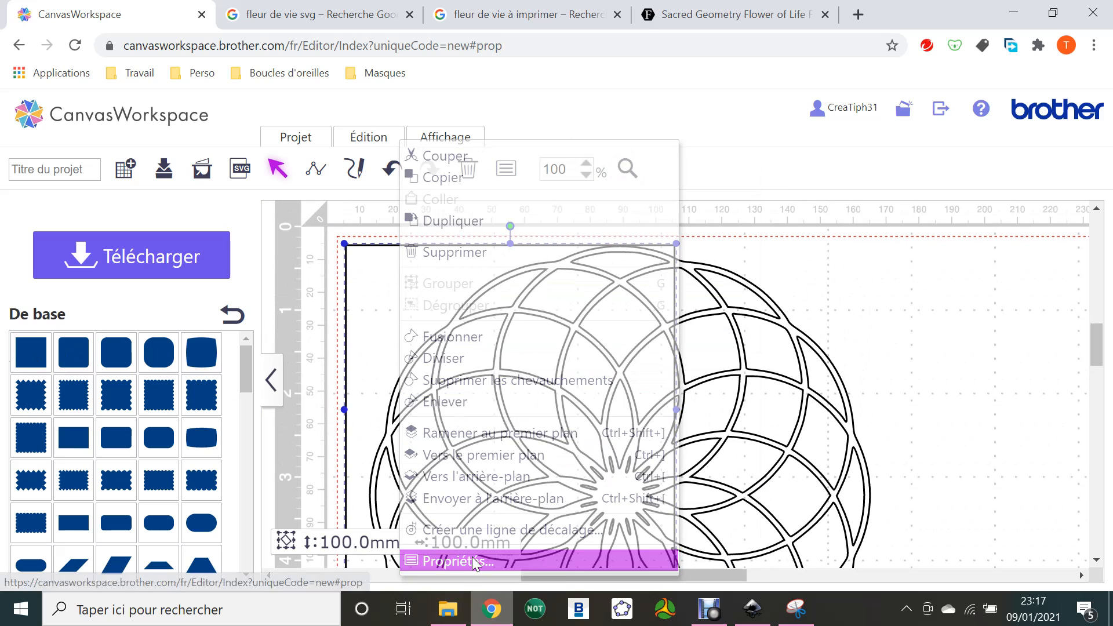
left_click(472, 560)
key("Tab")
type("2")
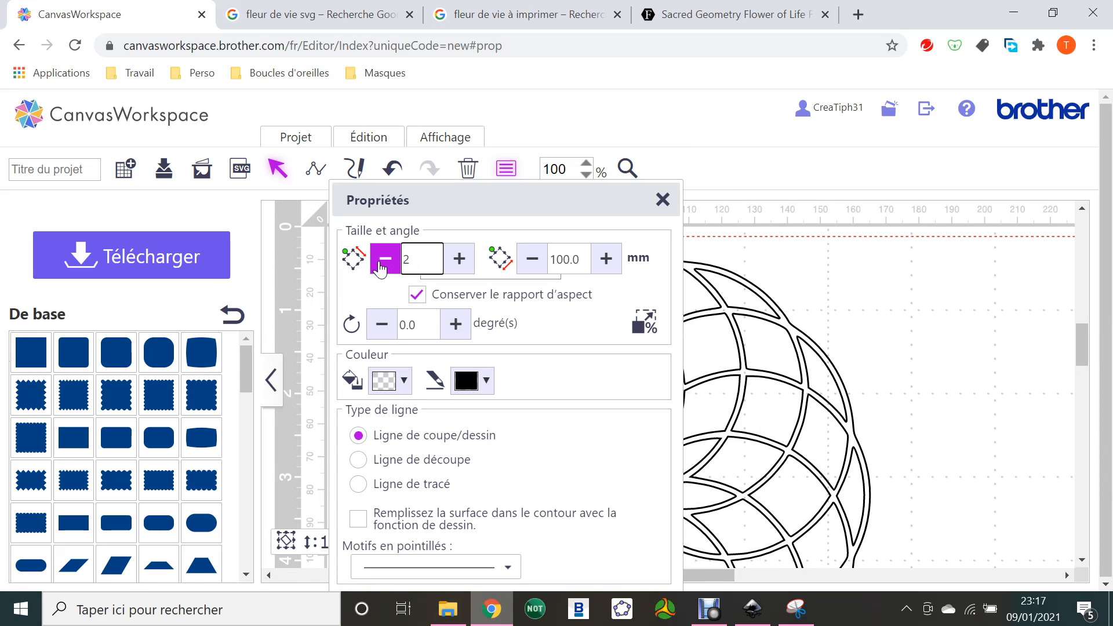
key("Return")
left_click(662, 200)
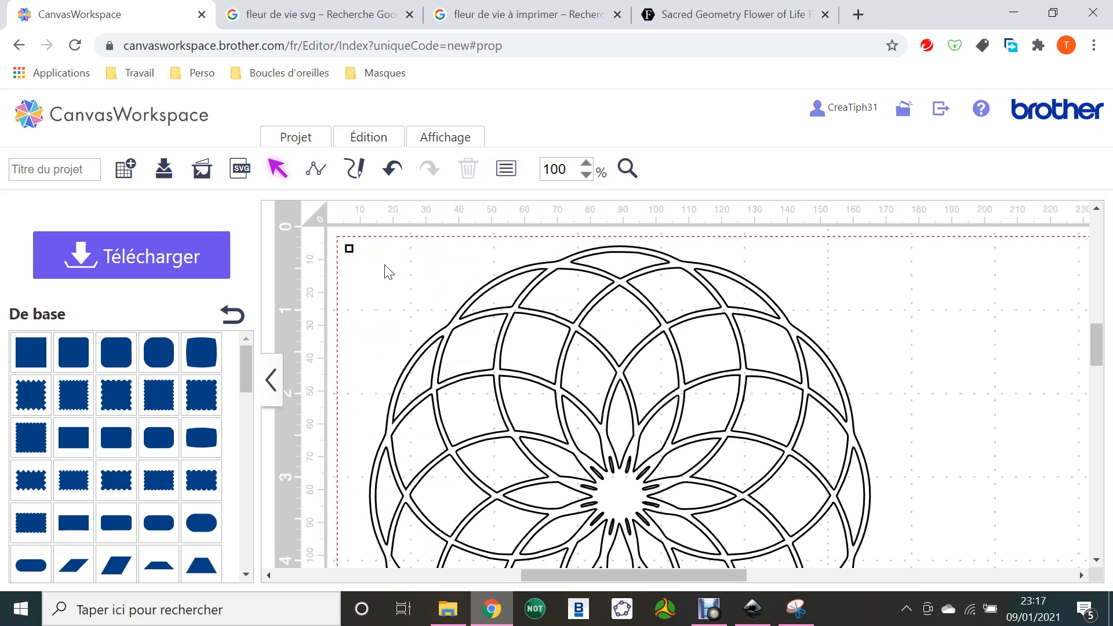
Step: Place the 2 mm square over the rosette's upper outer band at 200% to compare the band's width with it
left_click_drag(350, 249, 580, 253)
left_click(525, 243)
left_click(632, 172)
left_click(587, 253)
scroll(678, 377, "down", 1)
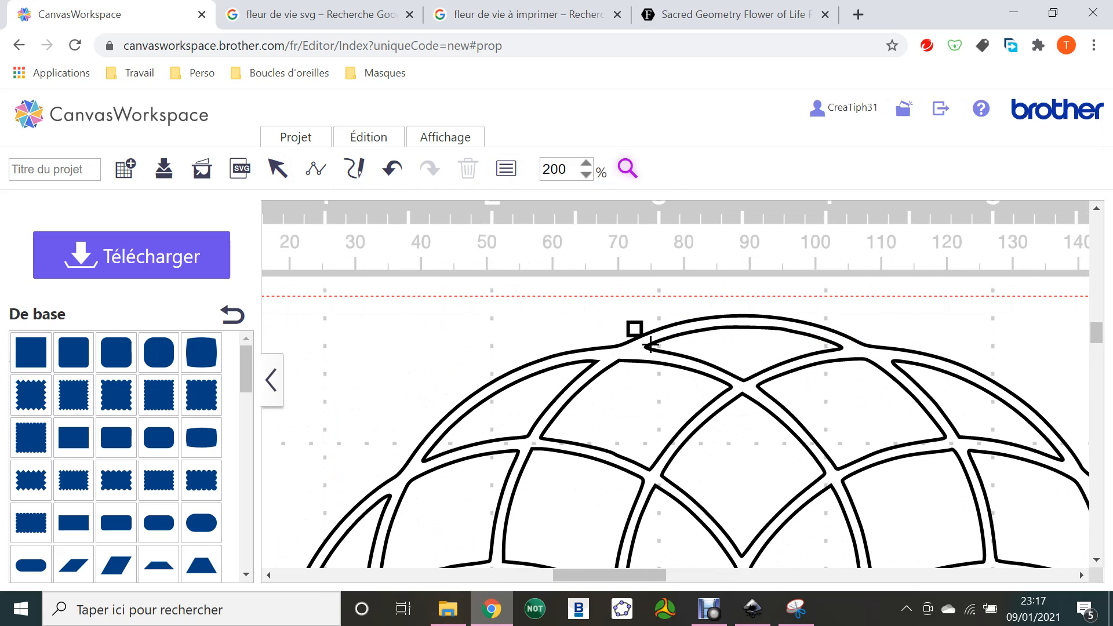
left_click(278, 169)
left_click_drag(635, 325, 720, 322)
left_click(603, 311)
left_click(720, 323)
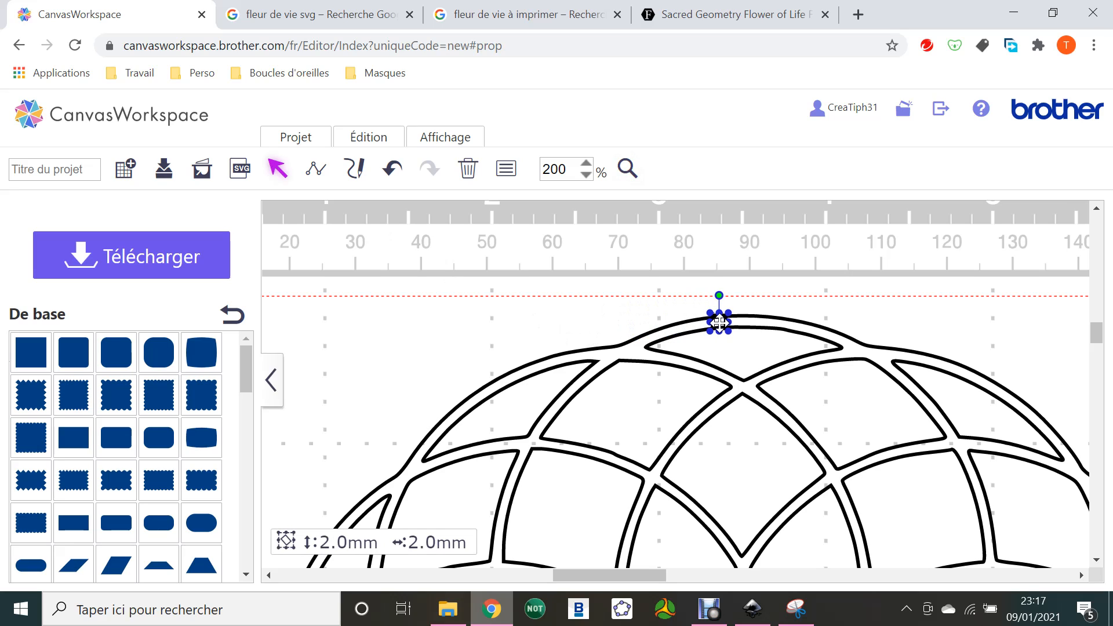
left_click(487, 291)
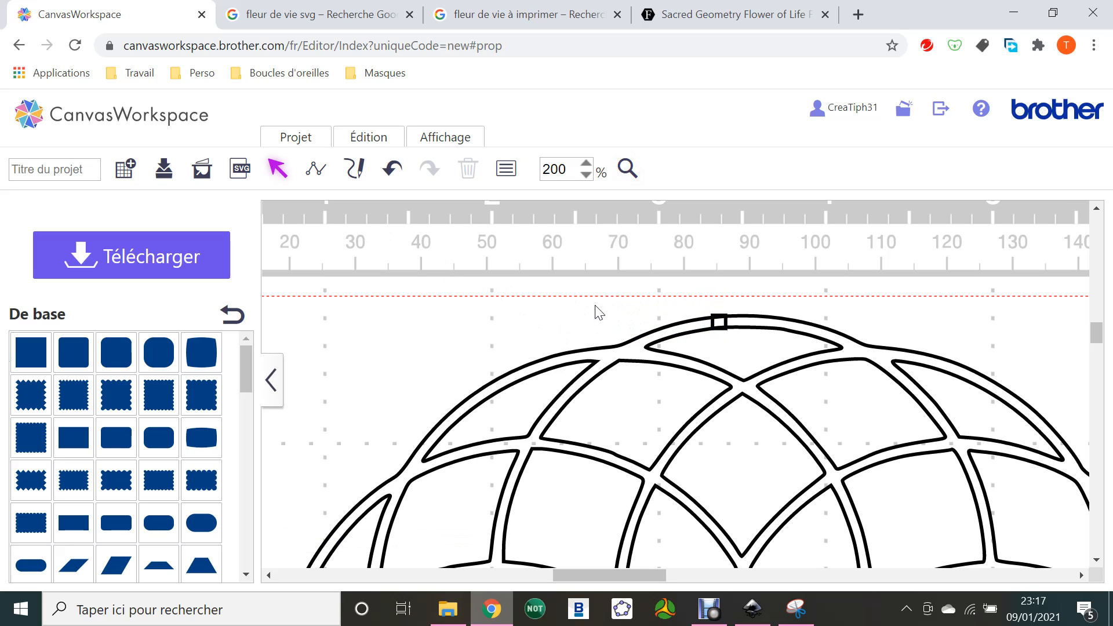
scroll(580, 305, "right", 3)
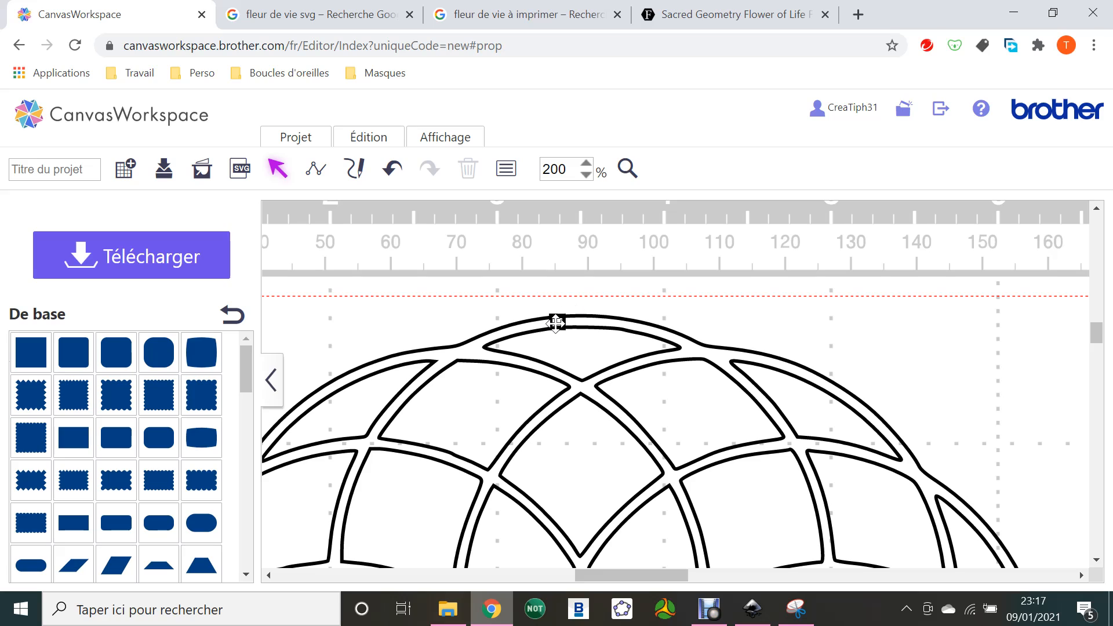
Step: Take the 2 mm square off the rosette, delete it and return to the 50% view of the whole pattern
left_click_drag(557, 322, 360, 329)
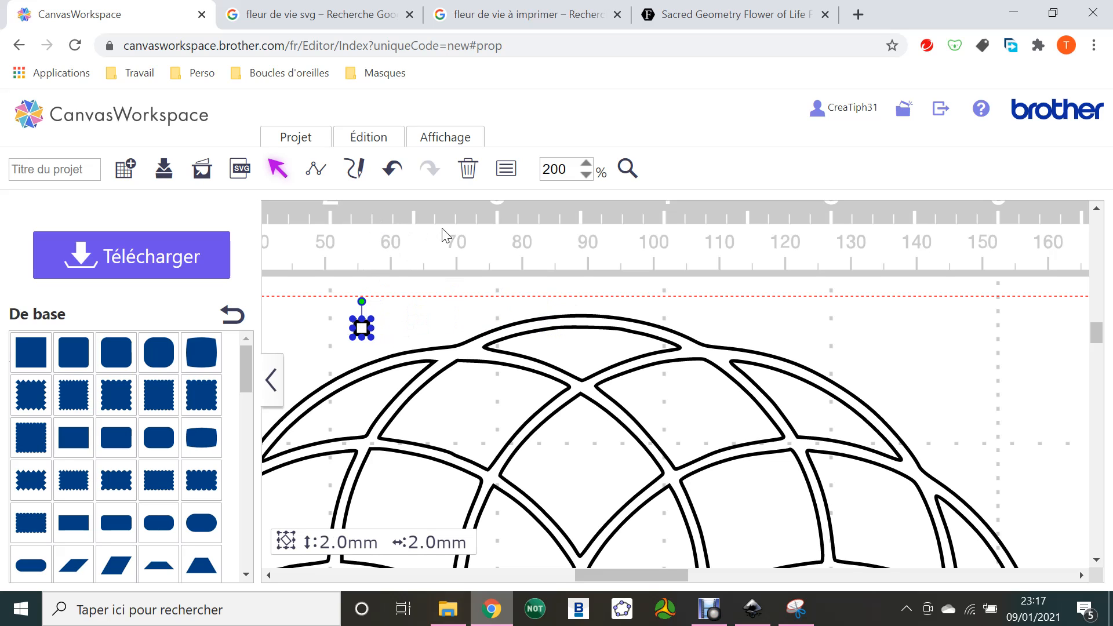
scroll(465, 280, "left", 2)
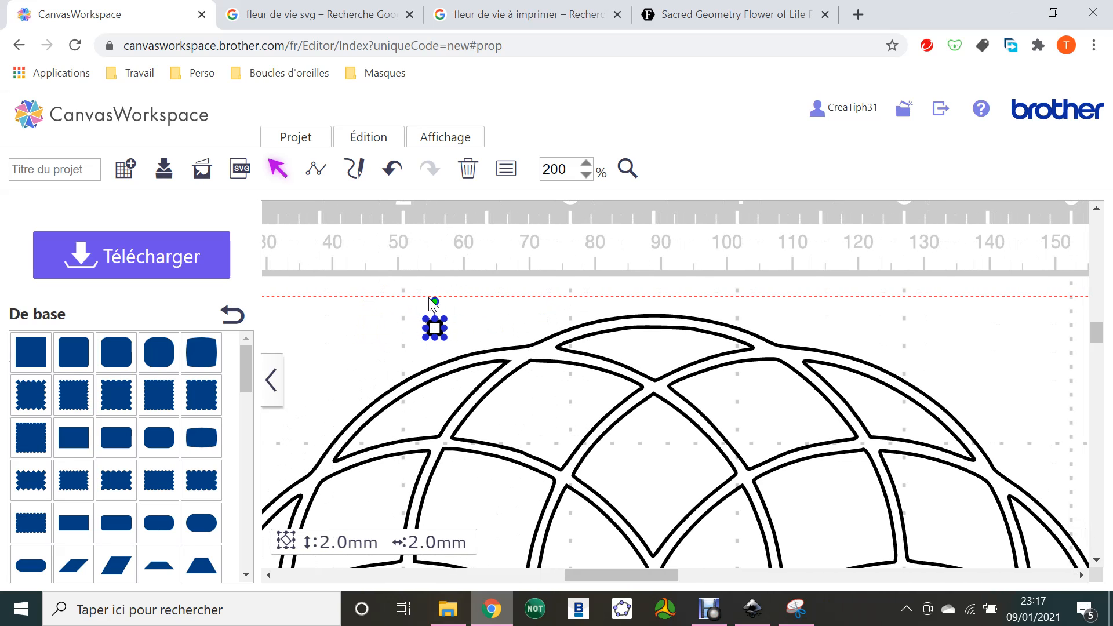
key("Delete")
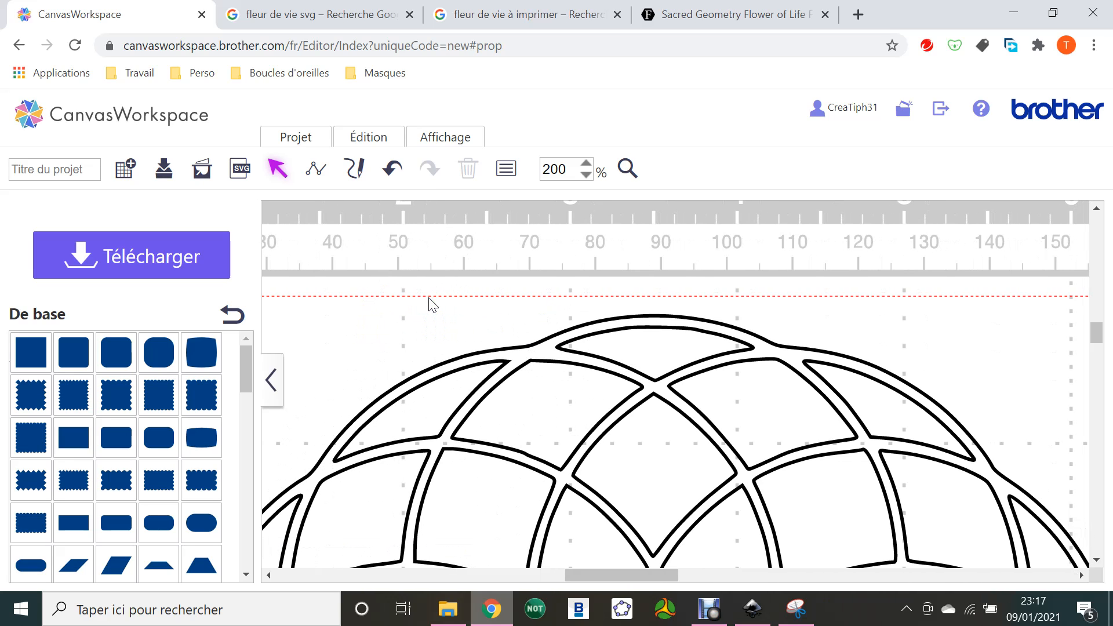
left_click(587, 174)
left_click(586, 174)
left_click(587, 174)
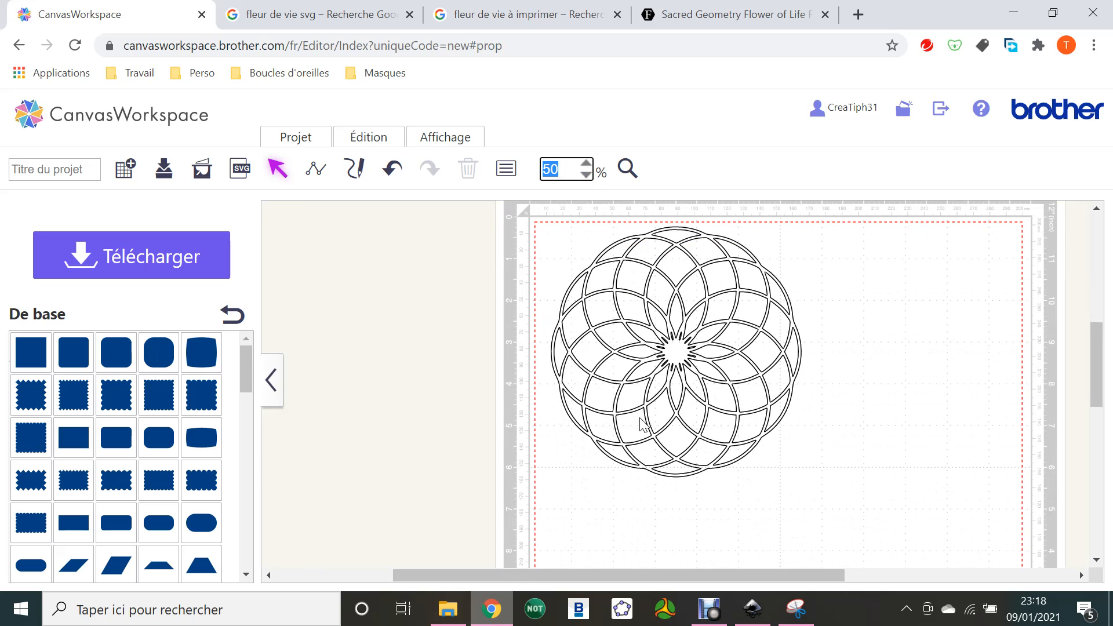
scroll(757, 397, "right", 3)
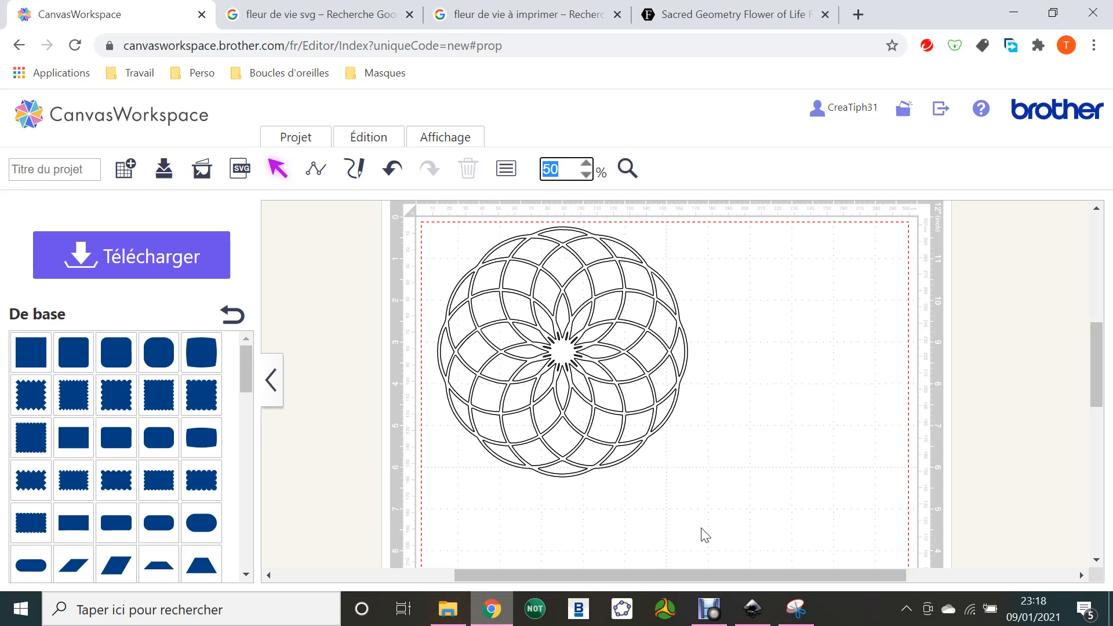
left_click(708, 609)
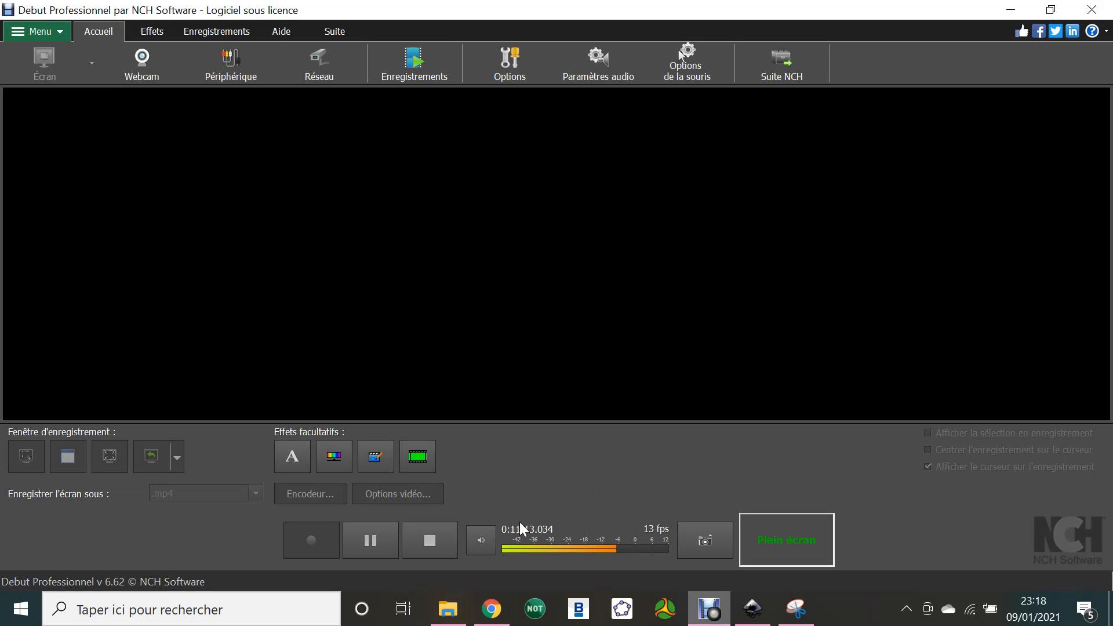